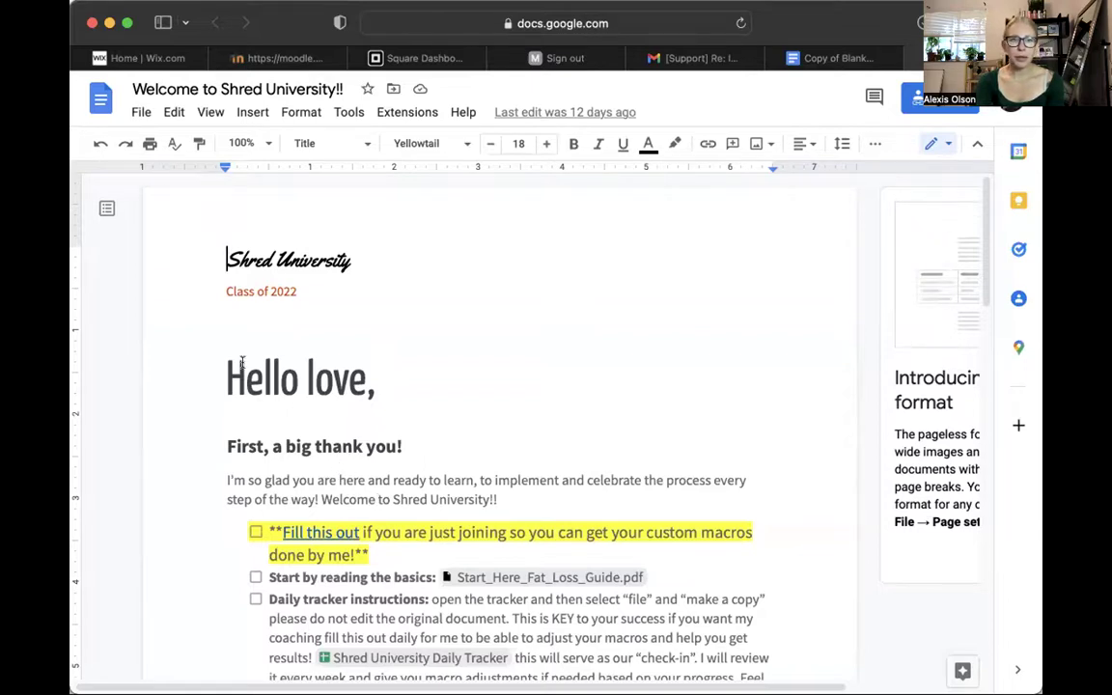
# - Maximize the document window and highlight the welcome section down to the first checklist item
pyautogui.click(125, 24)
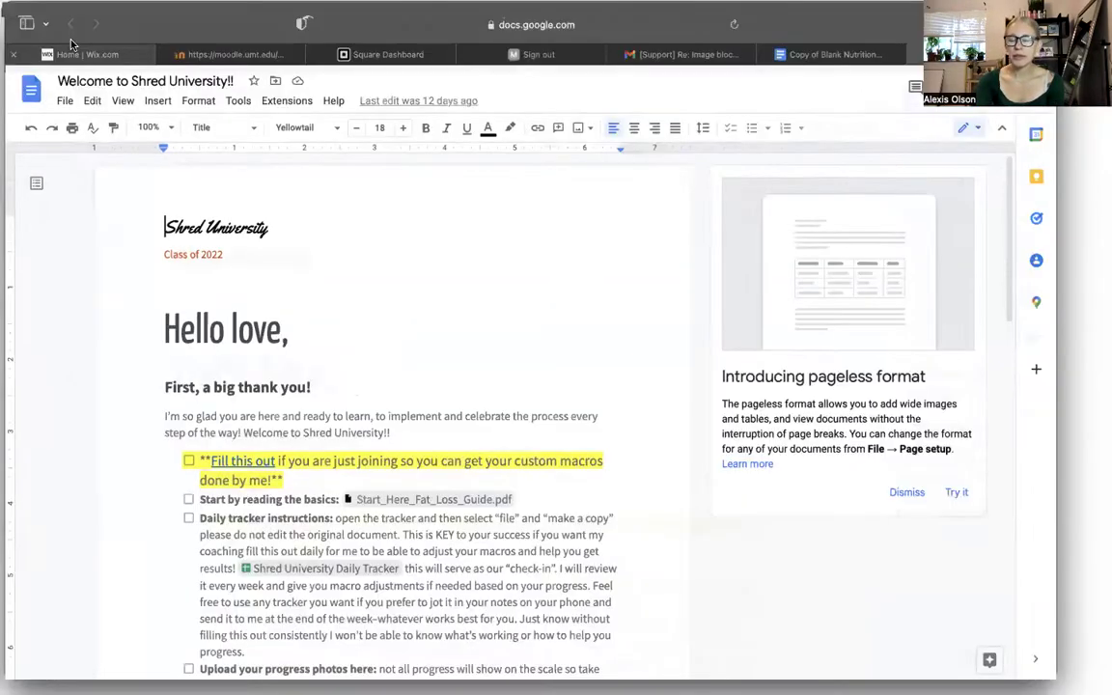
pyautogui.moveTo(294, 489); pyautogui.dragTo(140, 402)
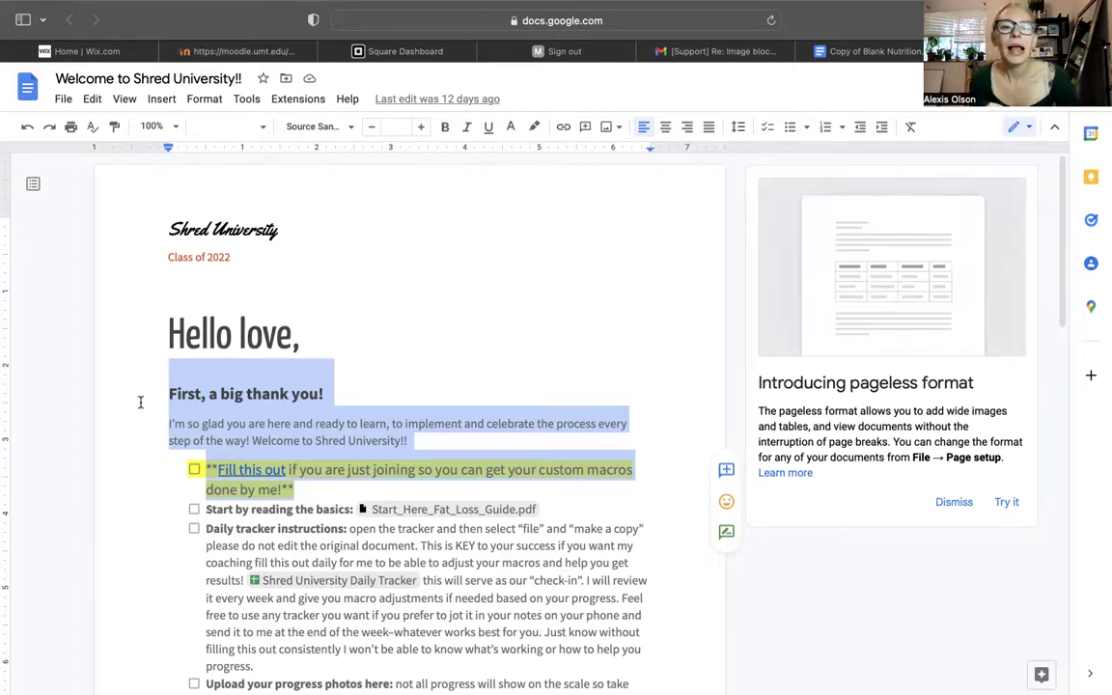
pyautogui.click(140, 402)
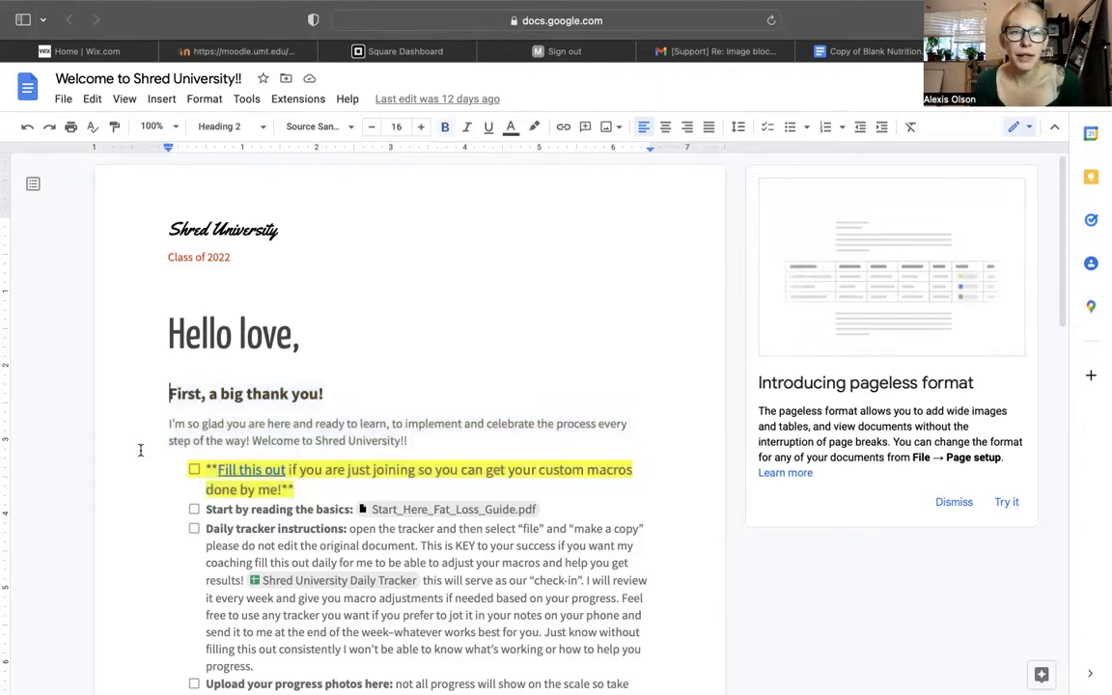
# - Highlight the intro paragraph and then the 'Fill this out' checklist item
pyautogui.scroll(-1, 140, 450)
pyautogui.scroll(-3, 140, 450)
pyautogui.scroll(3, 140, 450)
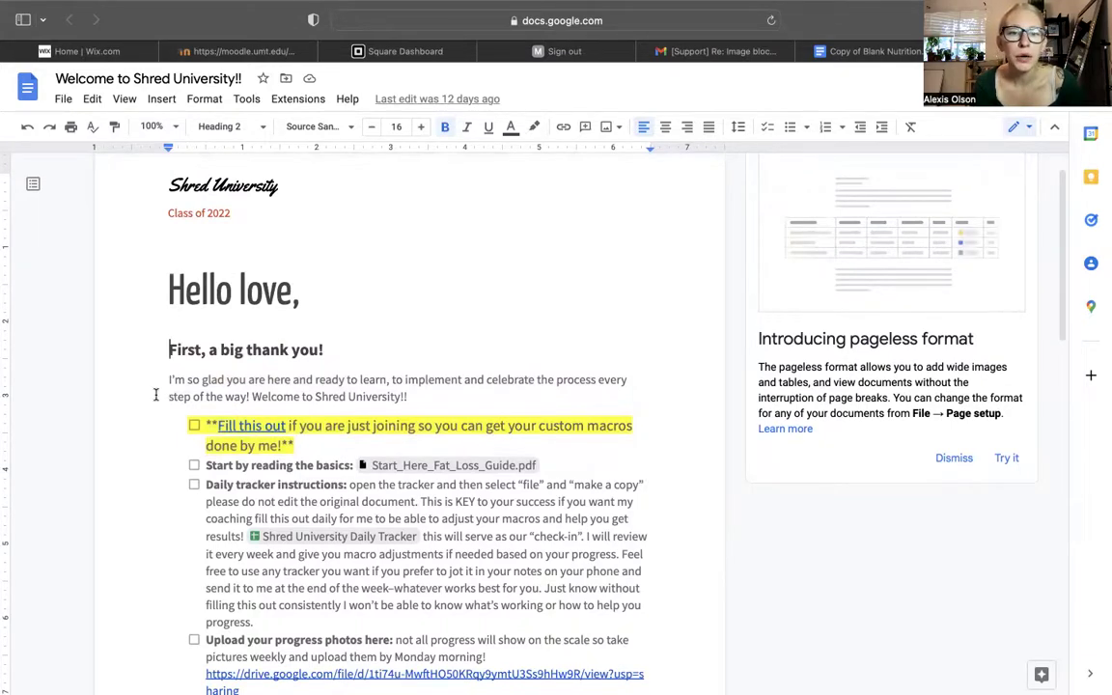
pyautogui.moveTo(163, 379); pyautogui.dragTo(447, 397)
pyautogui.click(446, 397)
pyautogui.scroll(-2, 447, 397)
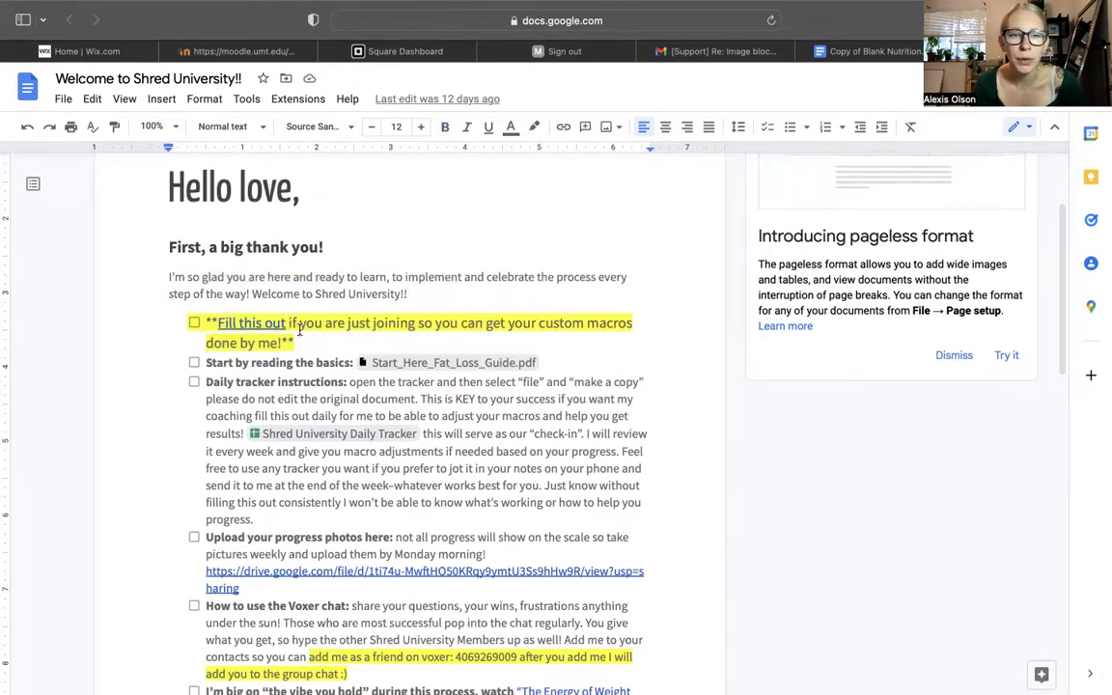
pyautogui.moveTo(304, 341); pyautogui.dragTo(207, 322)
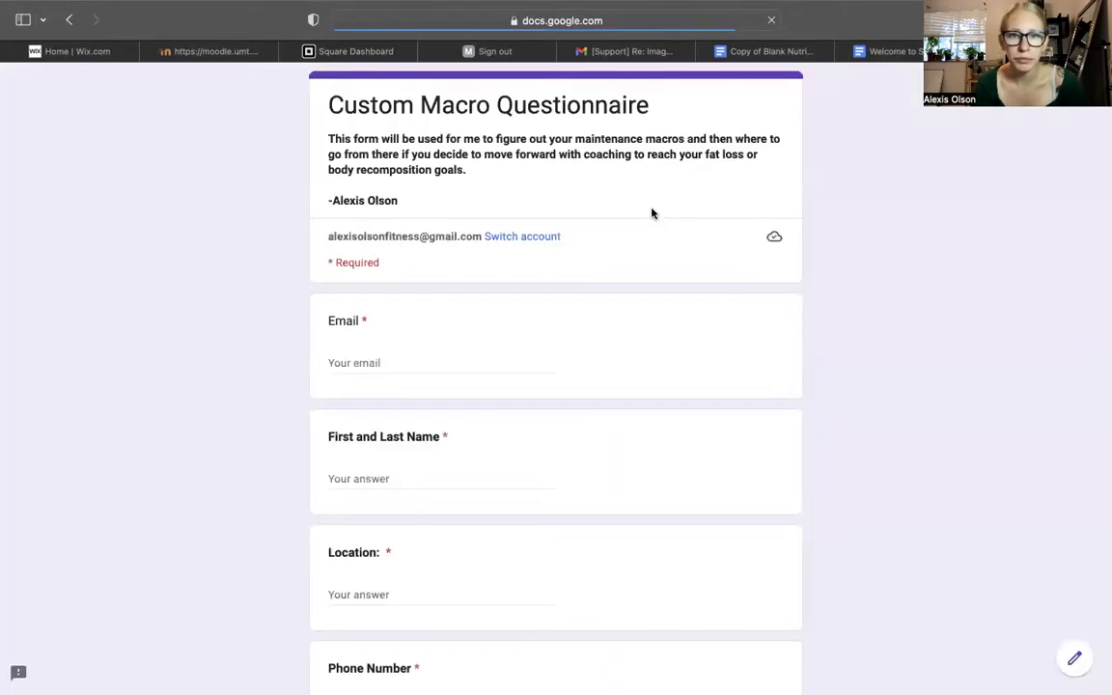
# - Scroll the Custom Macro Questionnaire, then switch to the Copy of Blank Nutrition PDF Shred University tab
pyautogui.scroll(-5, 651, 214)
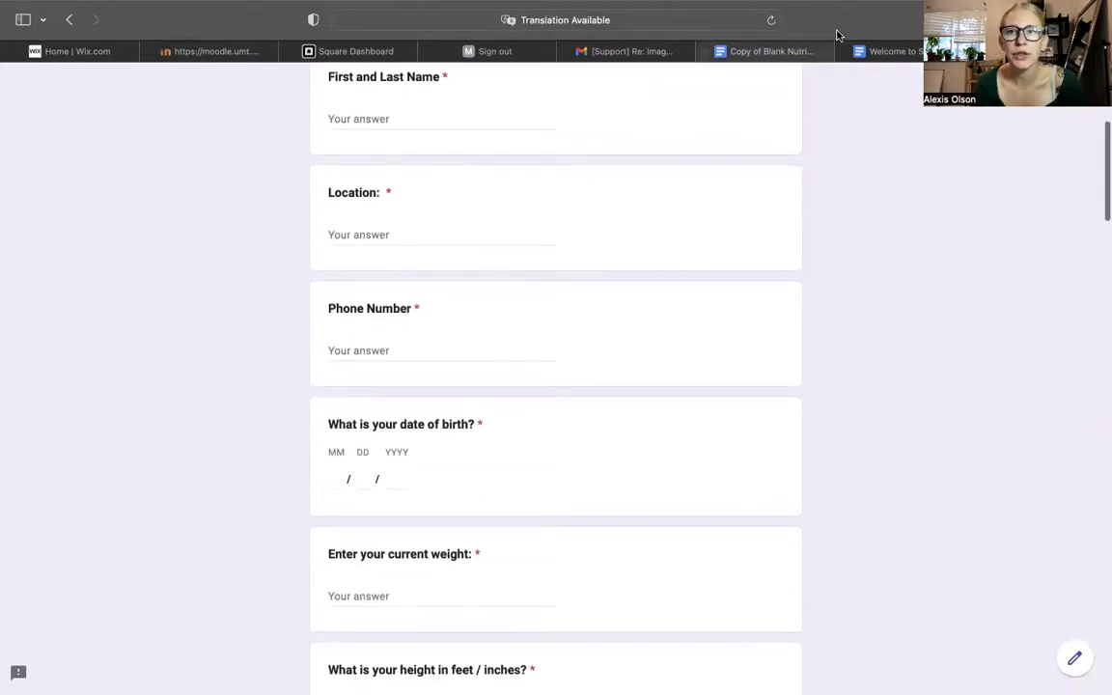
pyautogui.click(772, 52)
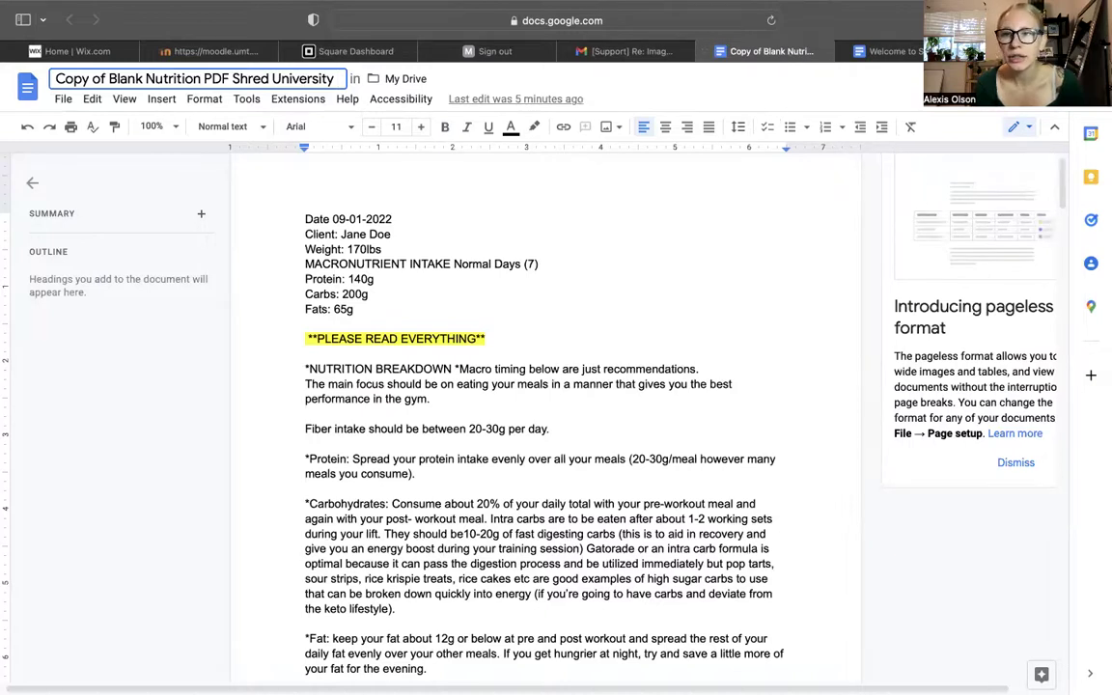
pyautogui.hotkey('ctrl', 'Tab')
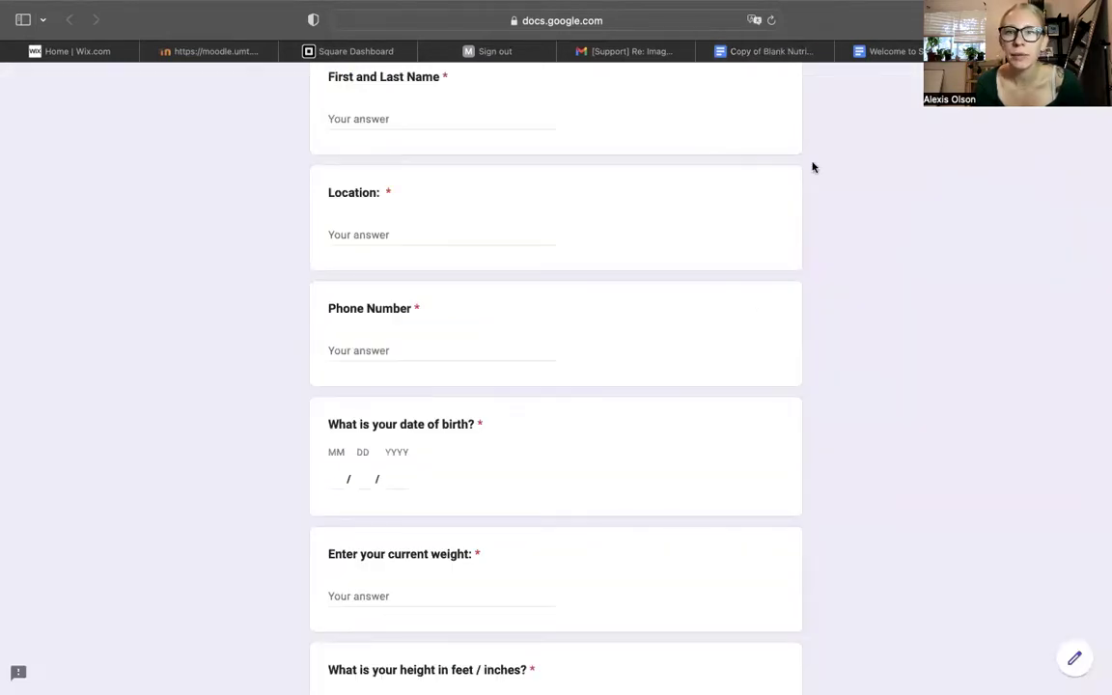
pyautogui.click(777, 53)
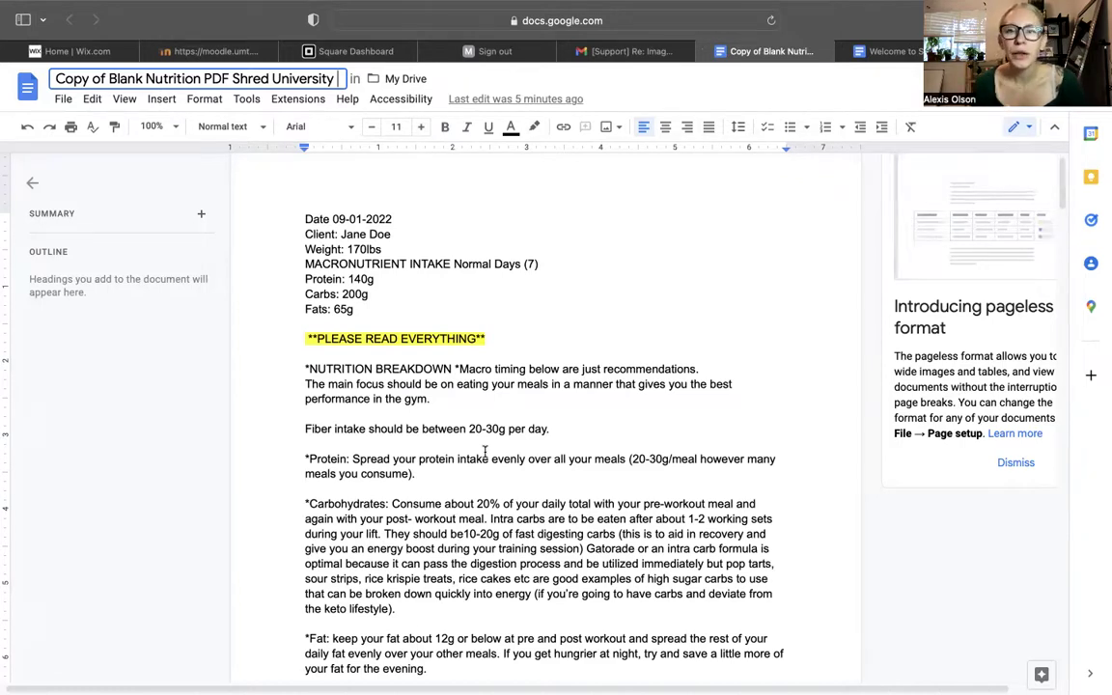
# - Switch to the Welcome to Shred University!! browser tab
pyautogui.click(890, 48)
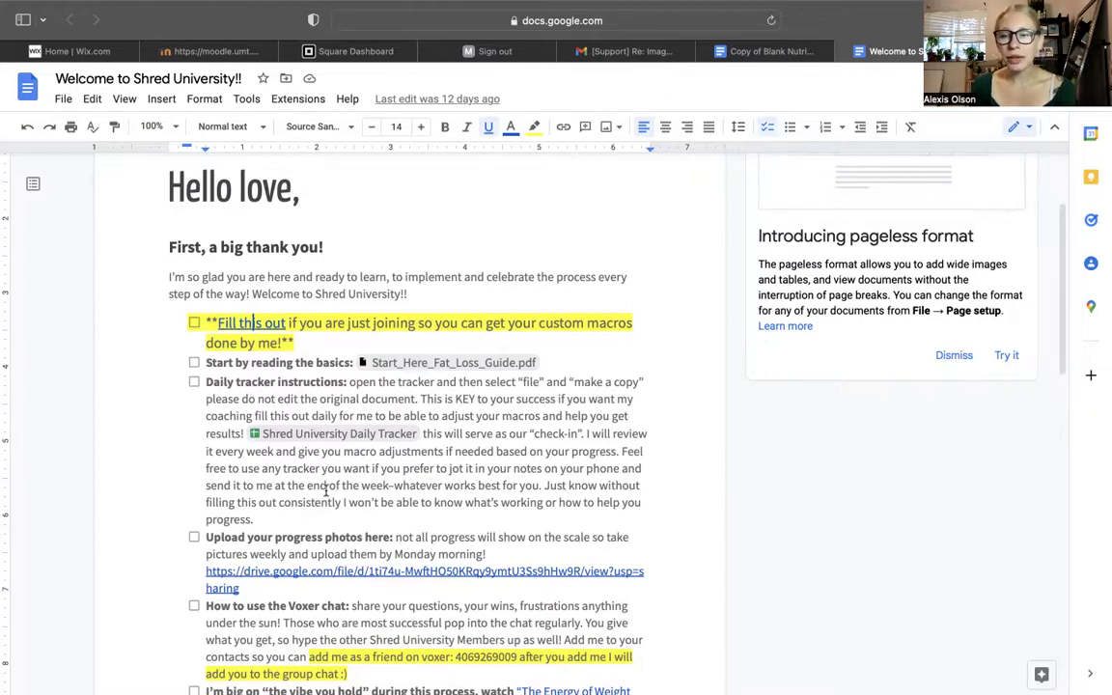
pyautogui.scroll(-10, 327, 492)
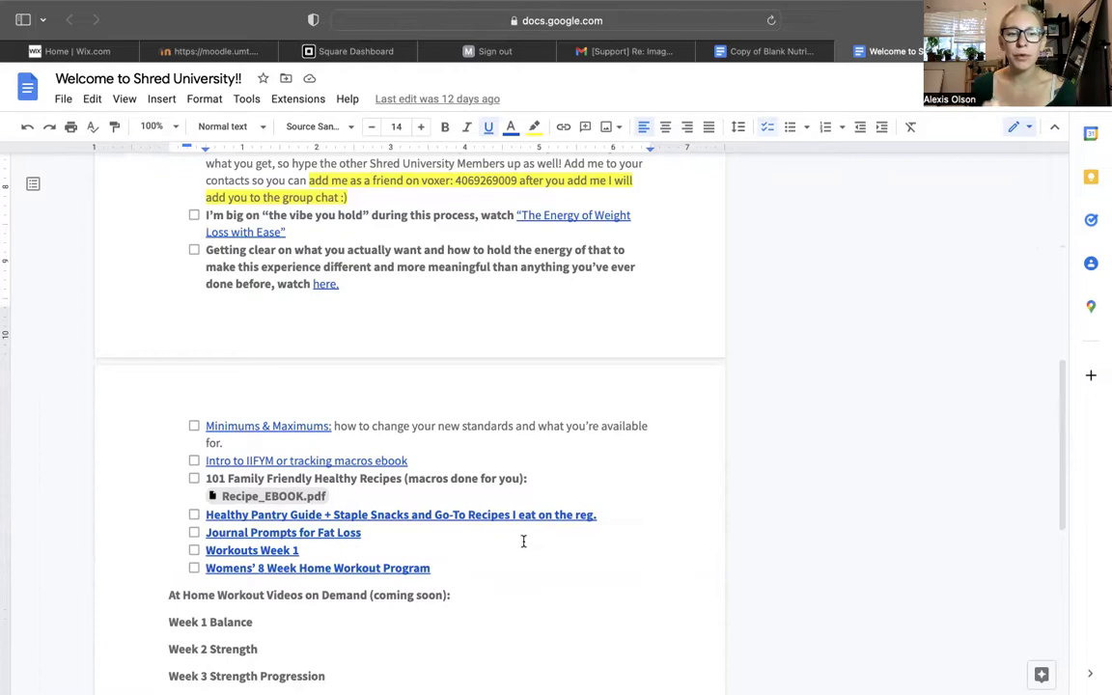
pyautogui.scroll(6, 494, 361)
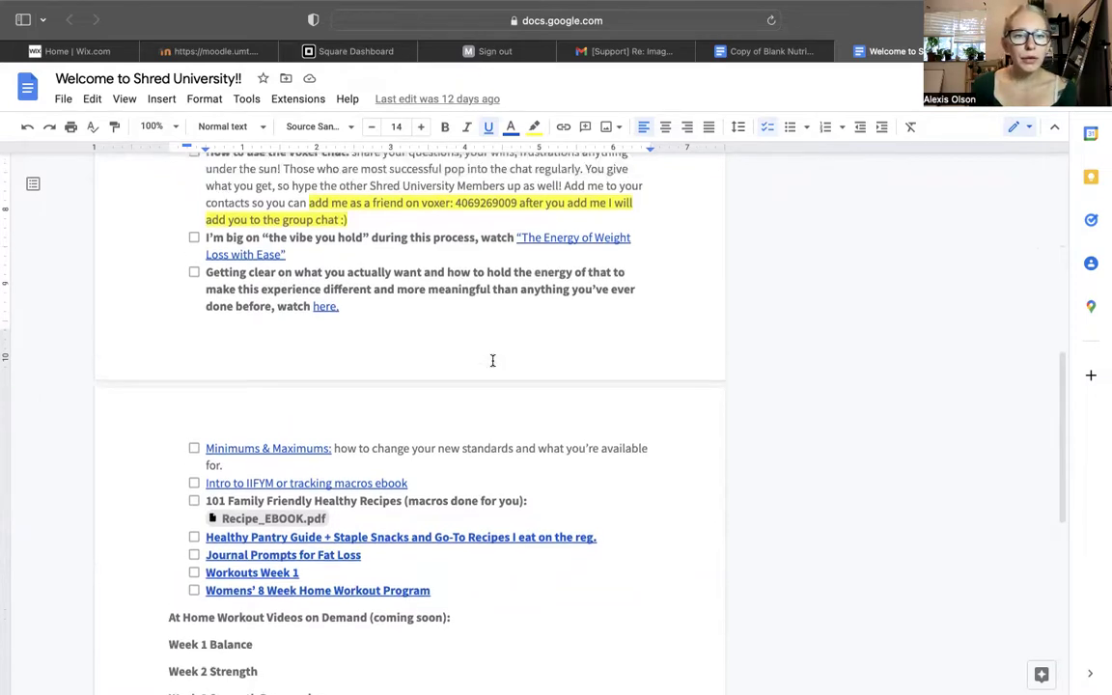
pyautogui.scroll(3, 492, 360)
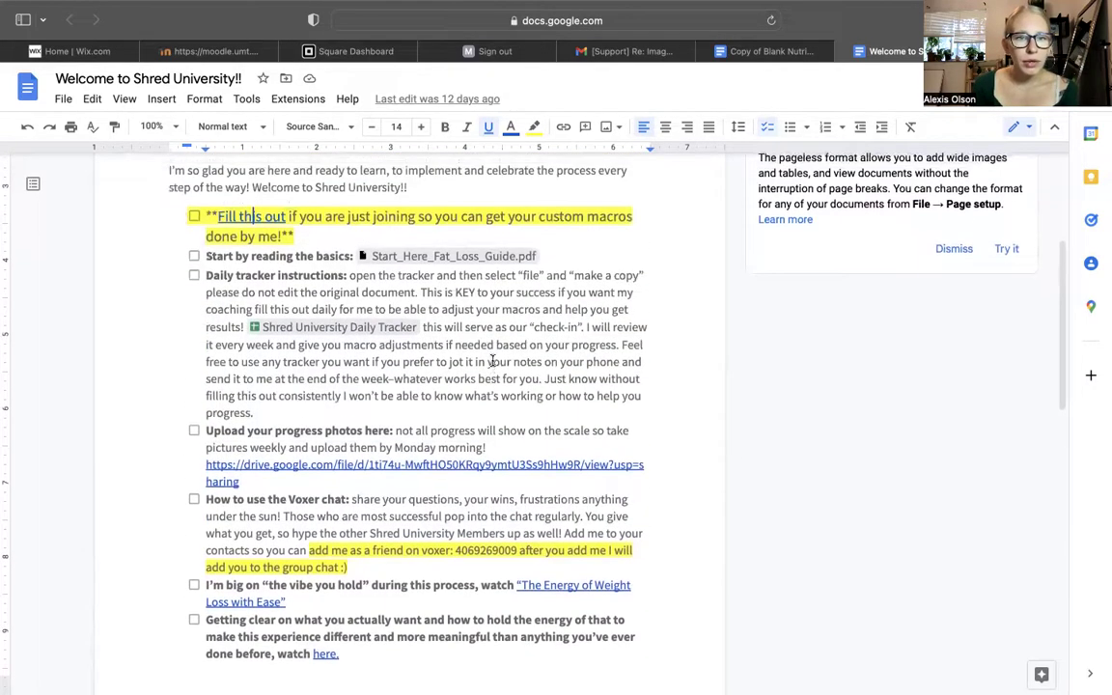
pyautogui.scroll(-3, 492, 360)
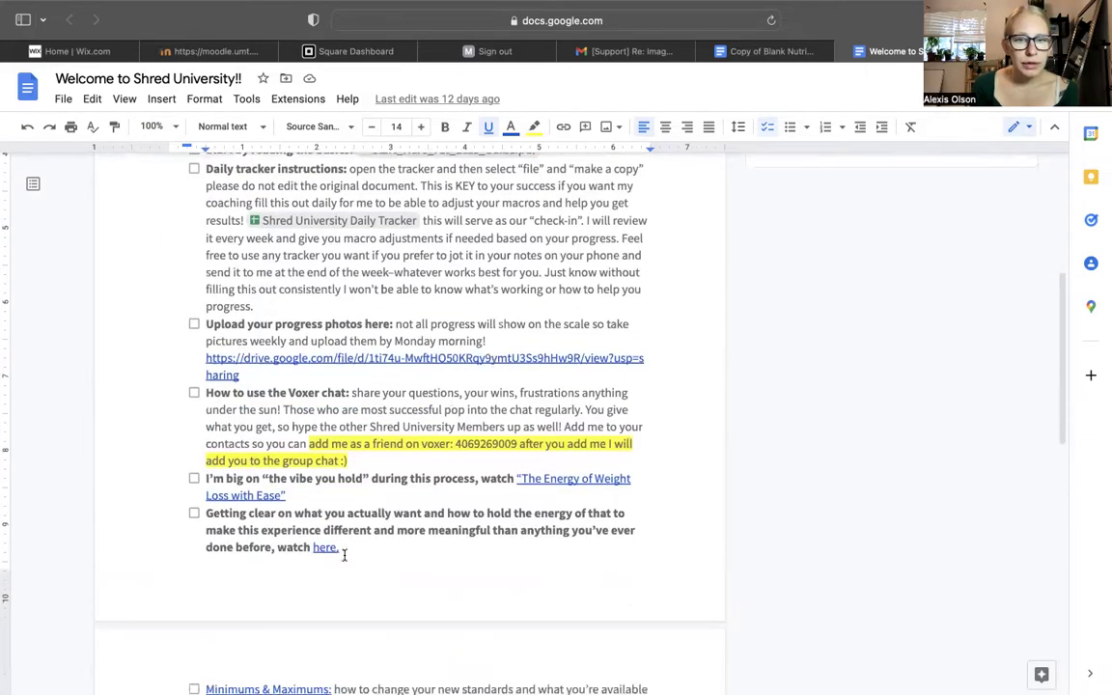
pyautogui.scroll(-1, 333, 548)
pyautogui.scroll(-5, 333, 548)
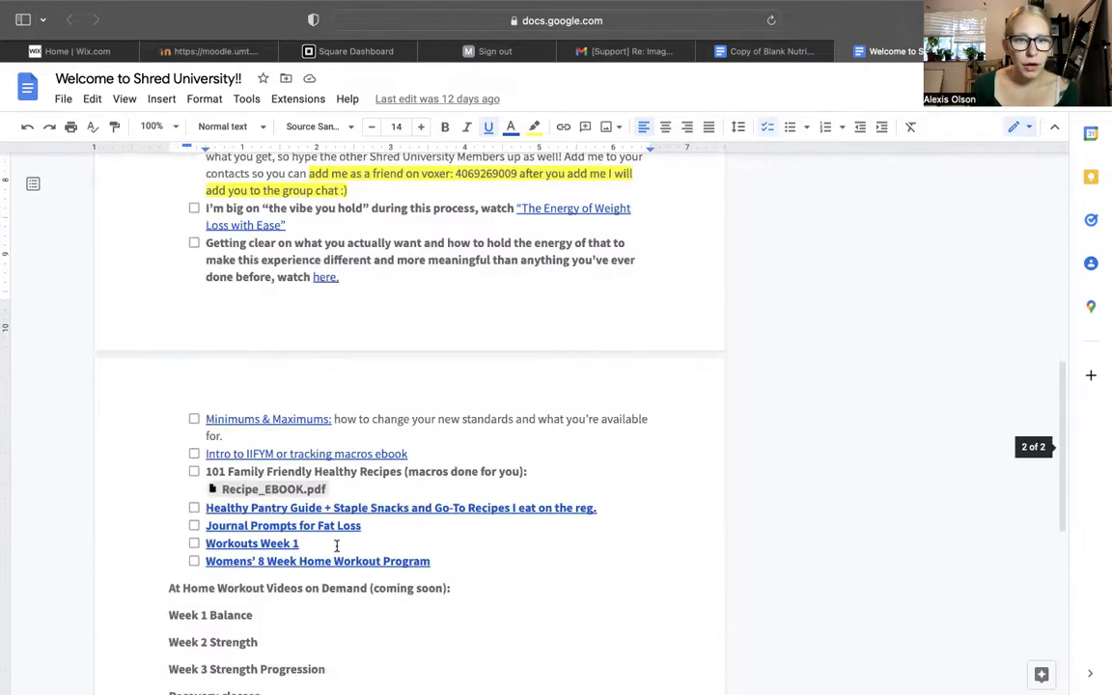
pyautogui.click(328, 455)
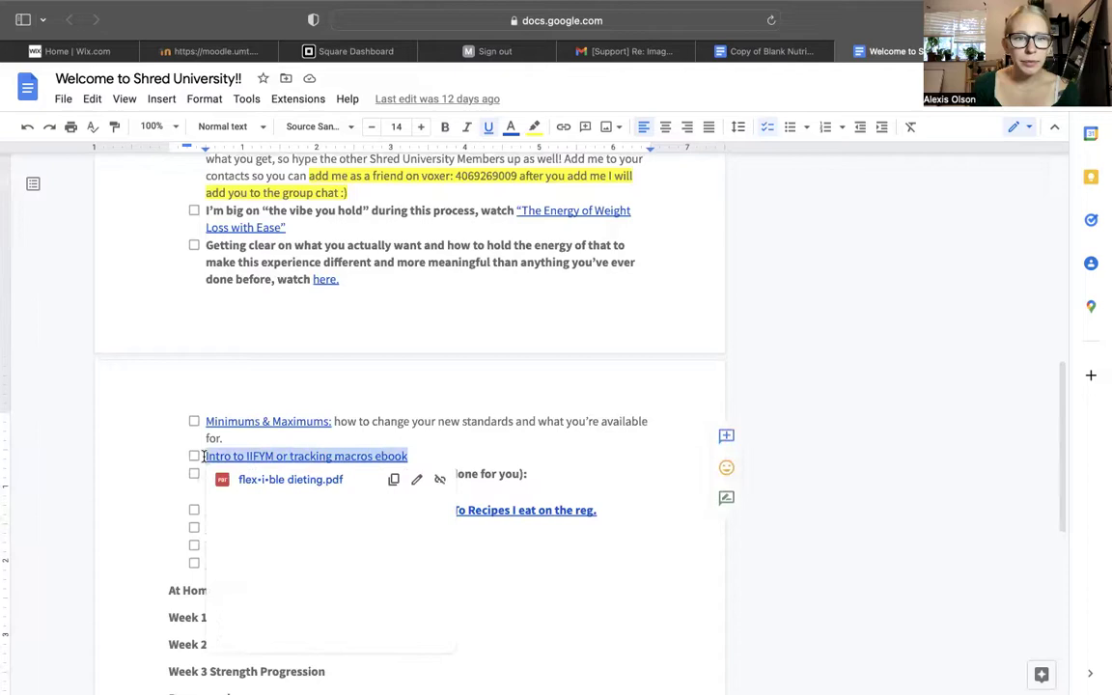
# - Make the Intro to IIFYM ebook link red, bold and 15-point
pyautogui.click(511, 127)
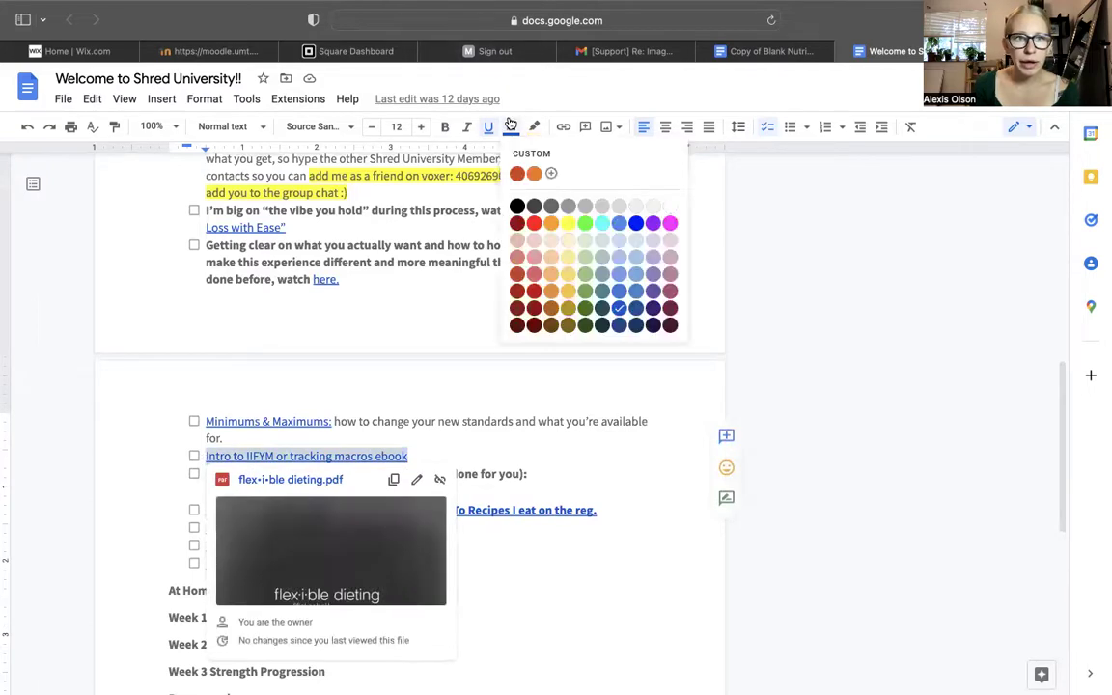
pyautogui.click(530, 231)
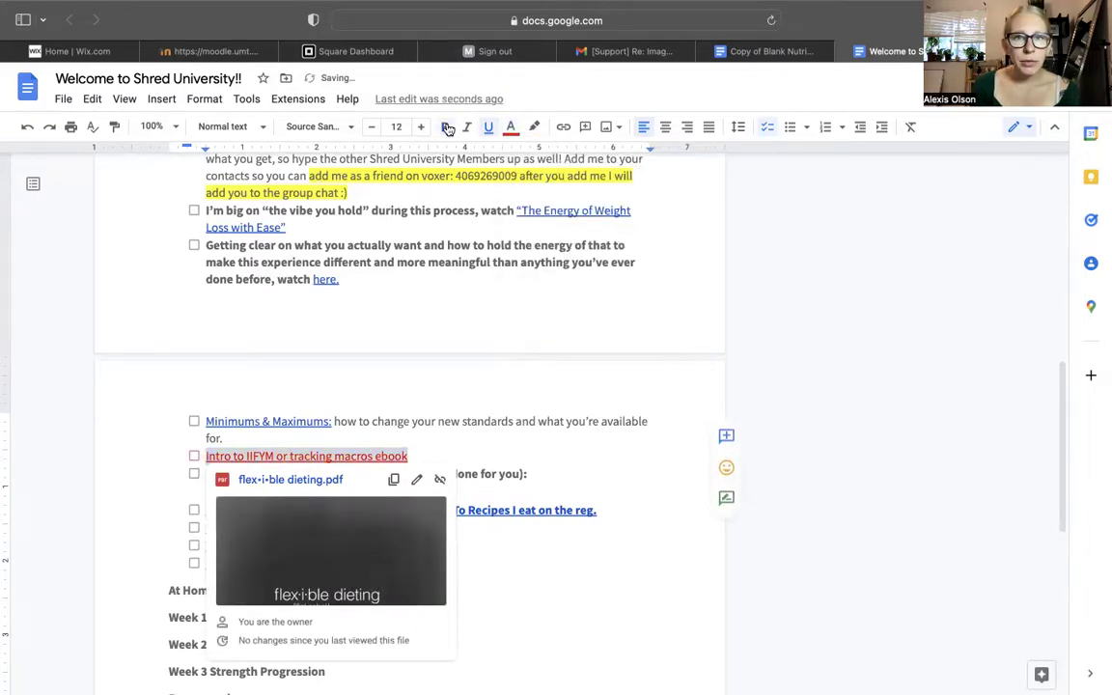
pyautogui.hotkey('ctrl', 'b')
pyautogui.click(418, 126)
pyautogui.click(418, 126)
pyautogui.click(418, 126)
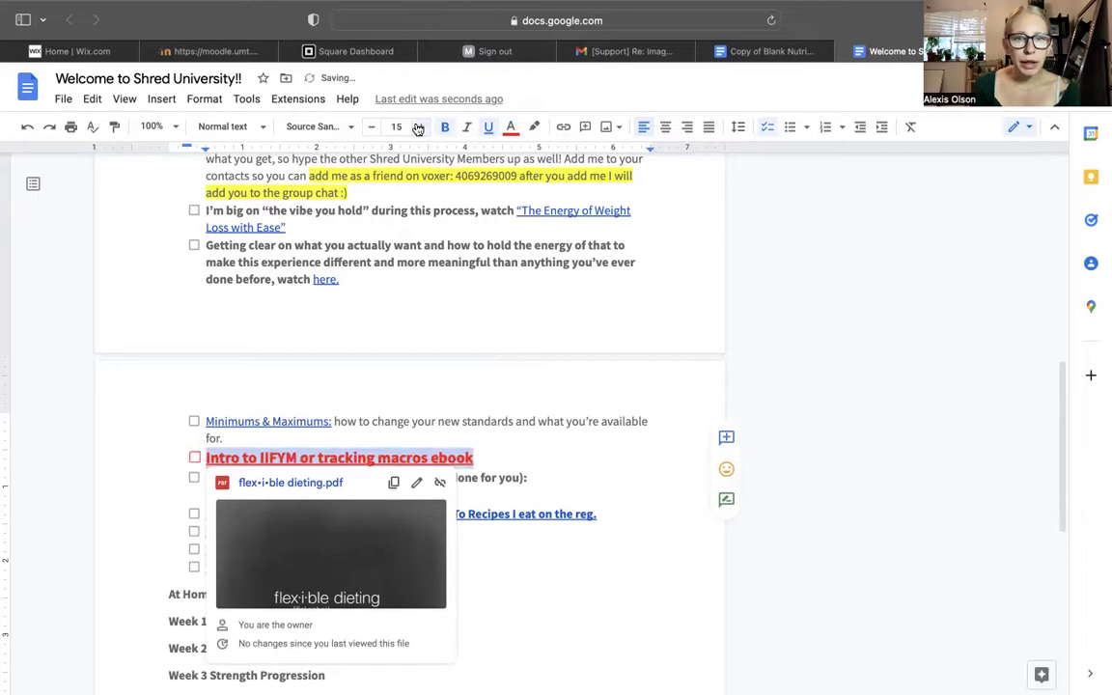
# - Reselect the red ebook link a few times to check its new formatting
pyautogui.click(514, 461)
pyautogui.moveTo(514, 461); pyautogui.dragTo(200, 460)
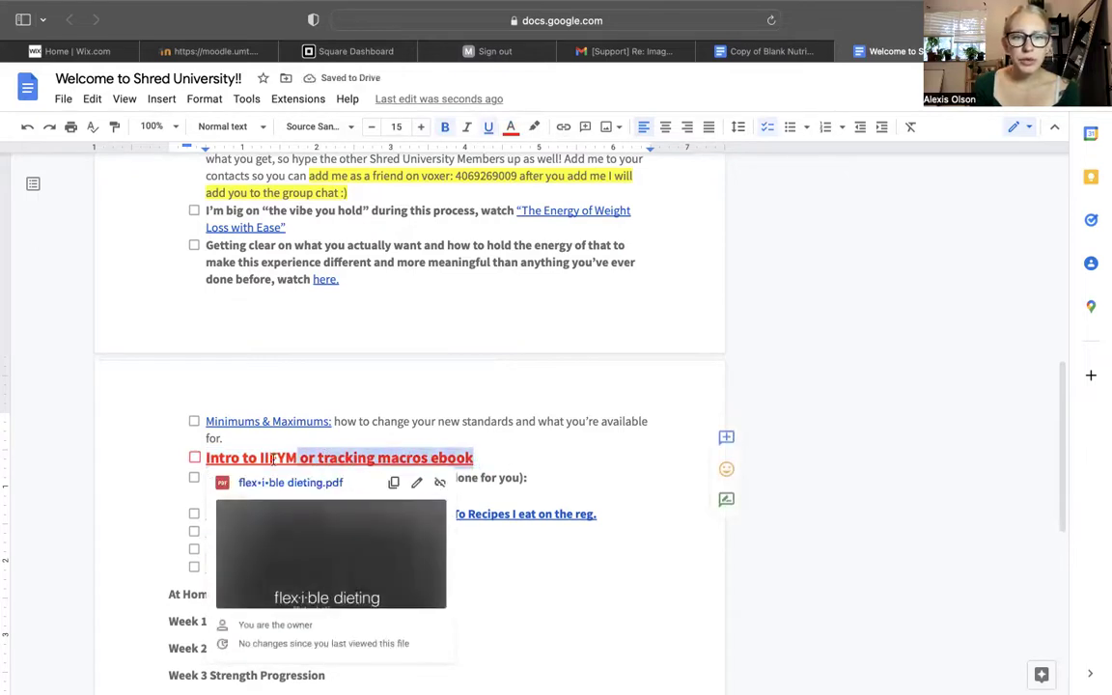
pyautogui.click(499, 450)
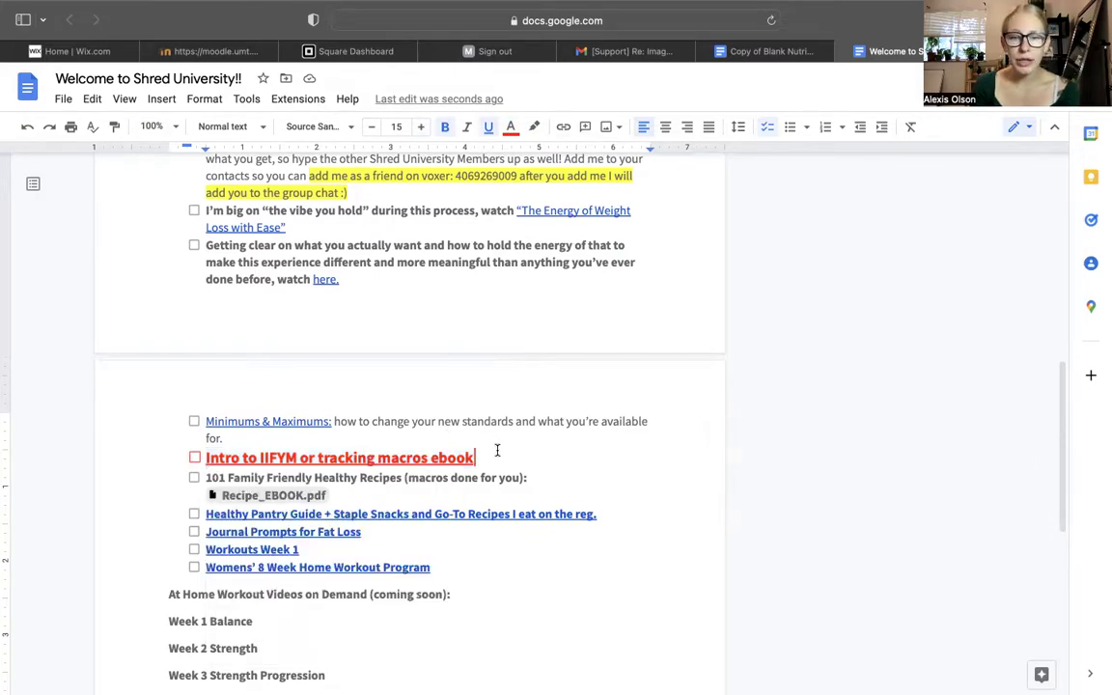
pyautogui.moveTo(499, 449); pyautogui.dragTo(189, 467)
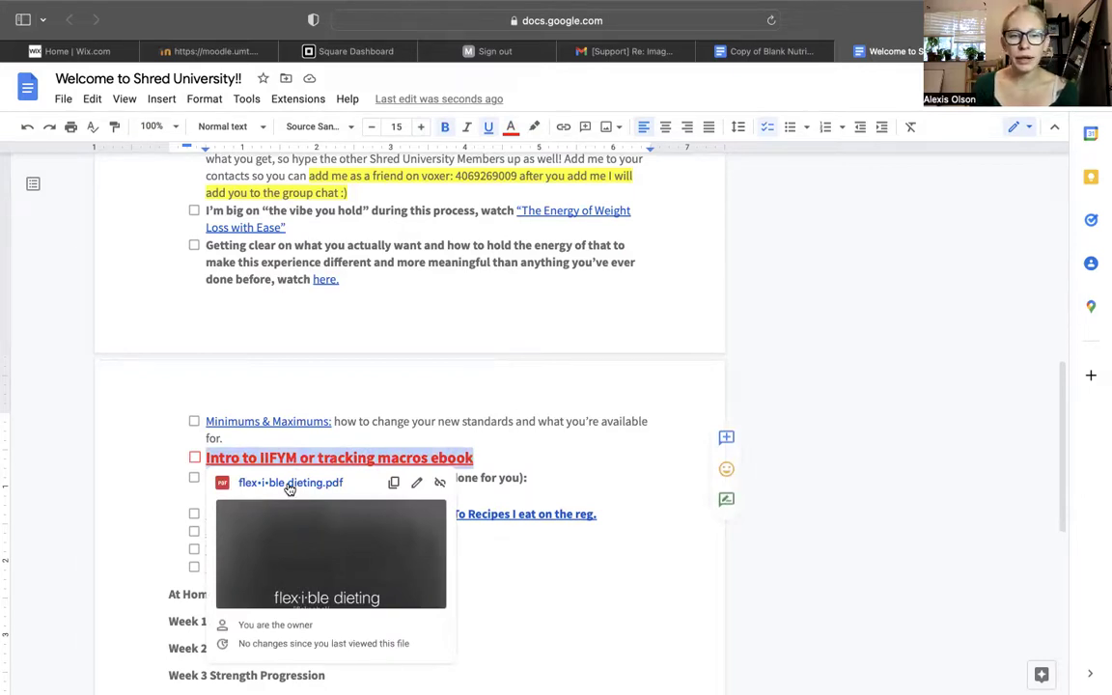
pyautogui.click(512, 452)
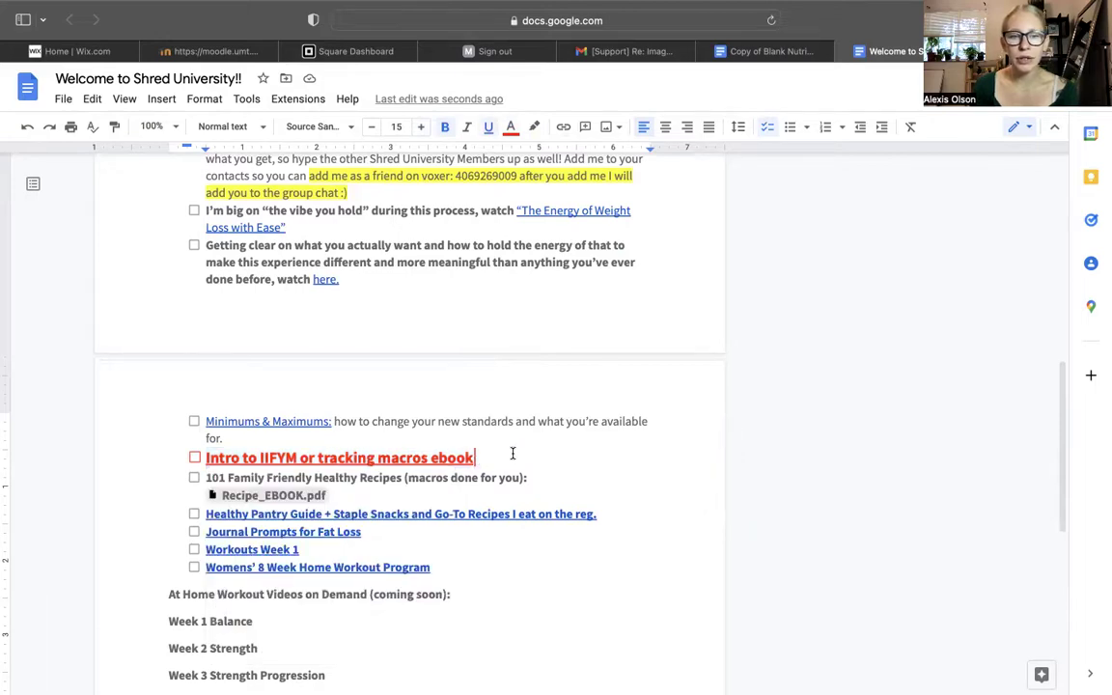
pyautogui.moveTo(474, 457); pyautogui.dragTo(293, 458)
pyautogui.click(501, 455)
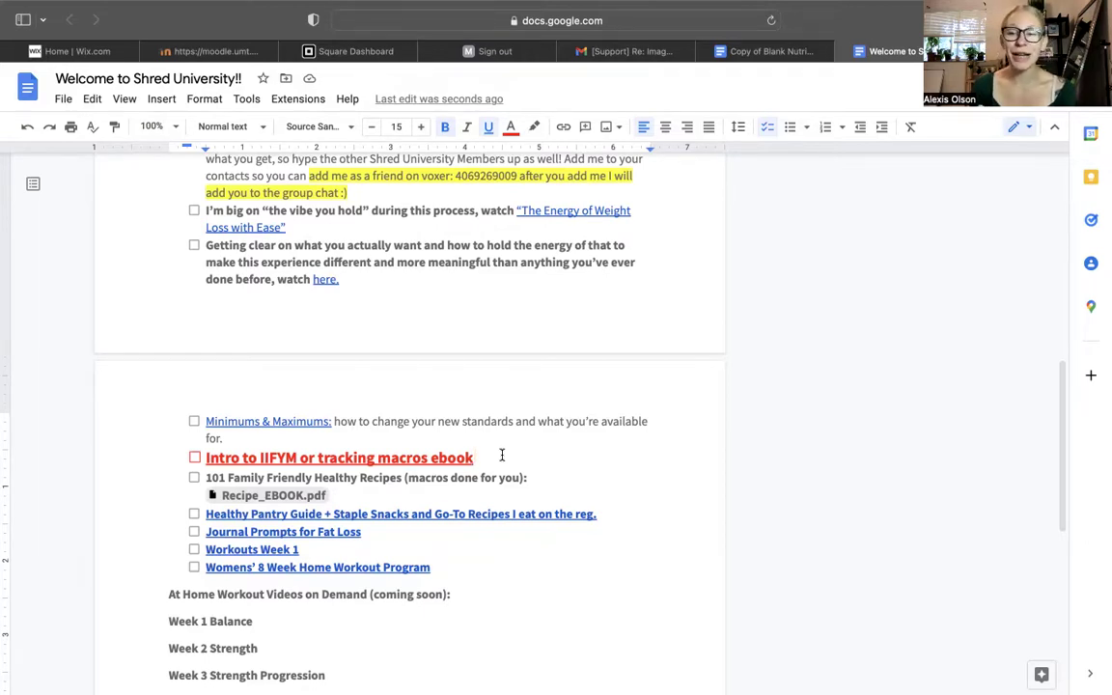
# - Open Start_Here_Fat_Loss_Guide.pdf from the 'Start by reading the basics' item
pyautogui.scroll(10, 501, 455)
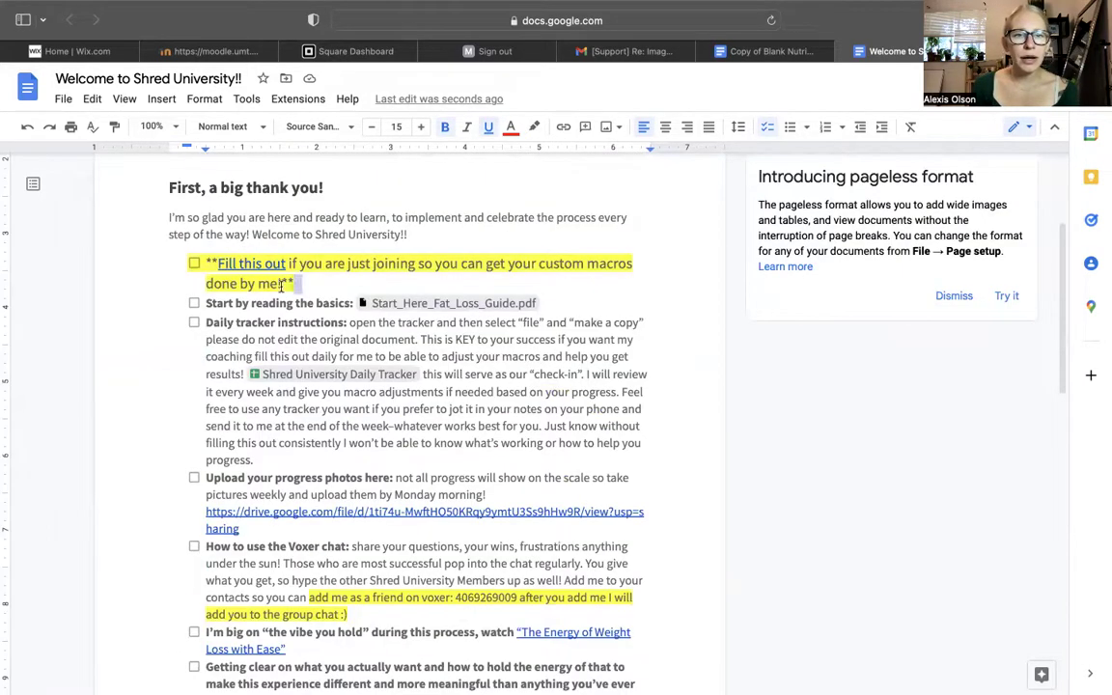
pyautogui.tripleClick(319, 287)
pyautogui.click(322, 294)
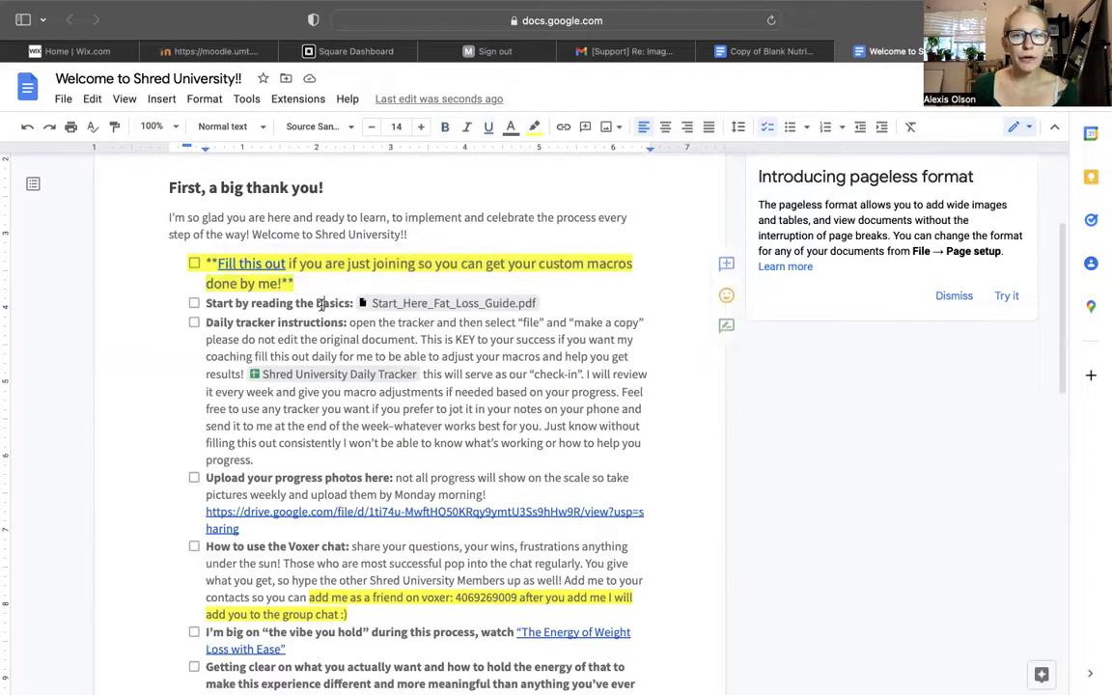
pyautogui.moveTo(433, 311)
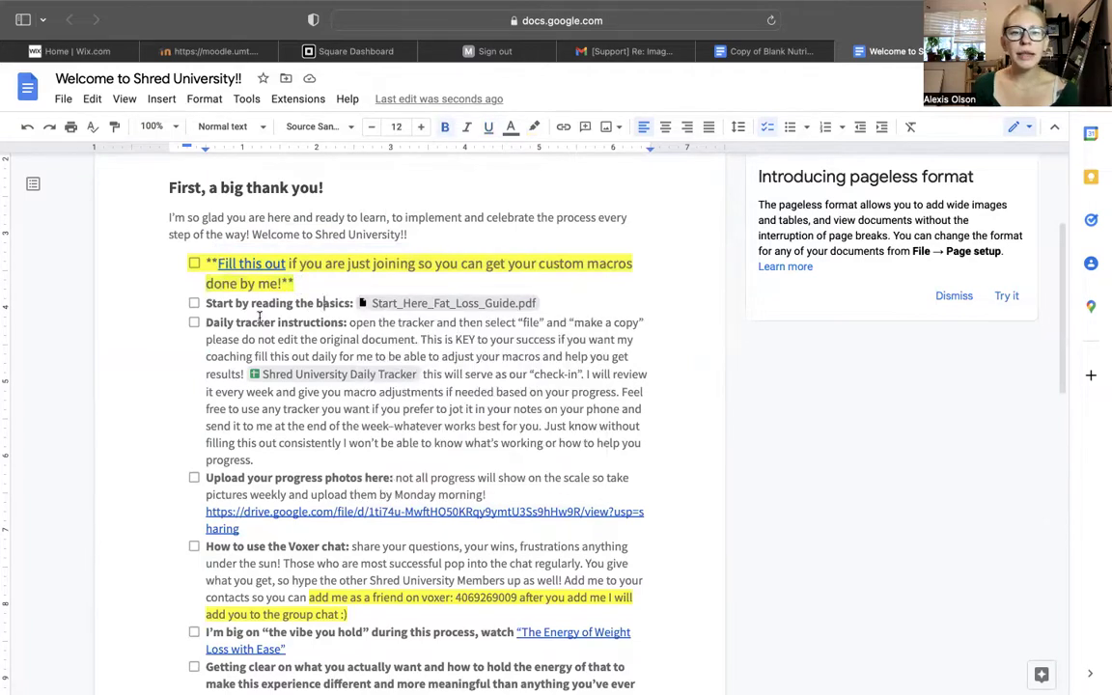
pyautogui.moveTo(367, 294)
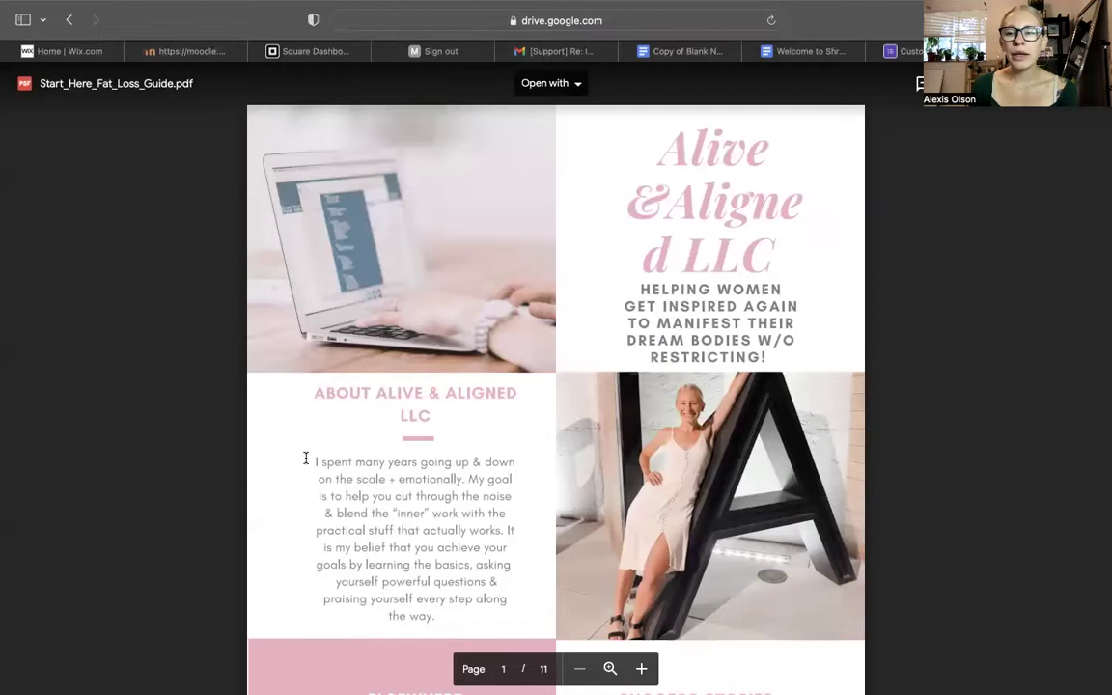
pyautogui.scroll(-2, 305, 457)
pyautogui.scroll(-2, 305, 457)
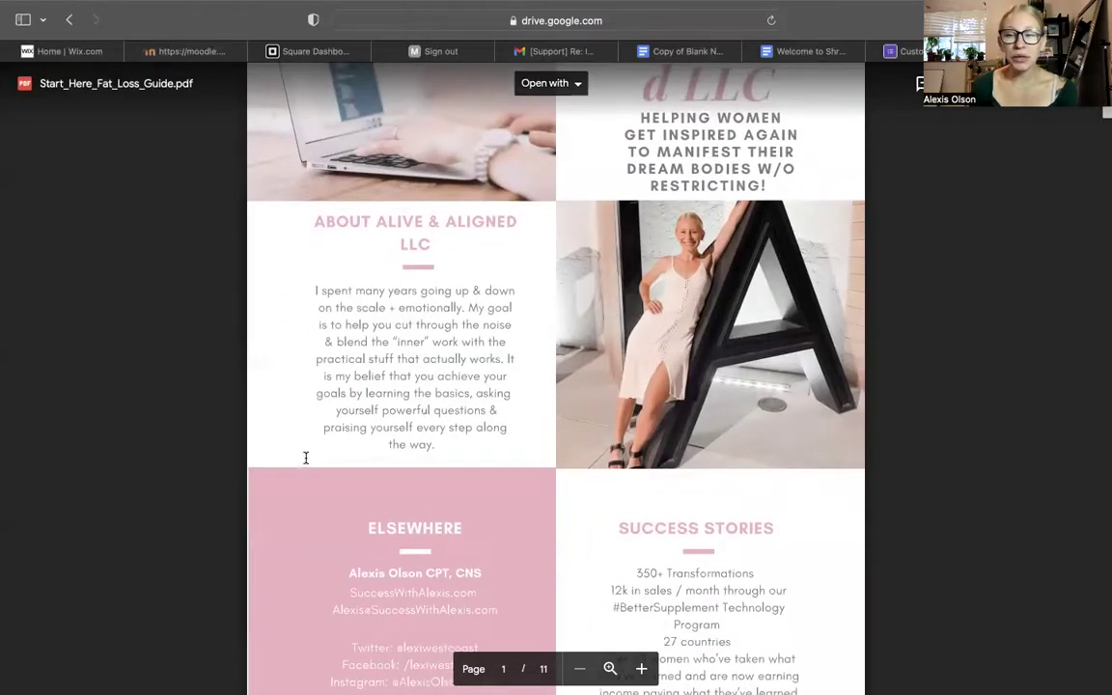
pyautogui.scroll(-6, 305, 457)
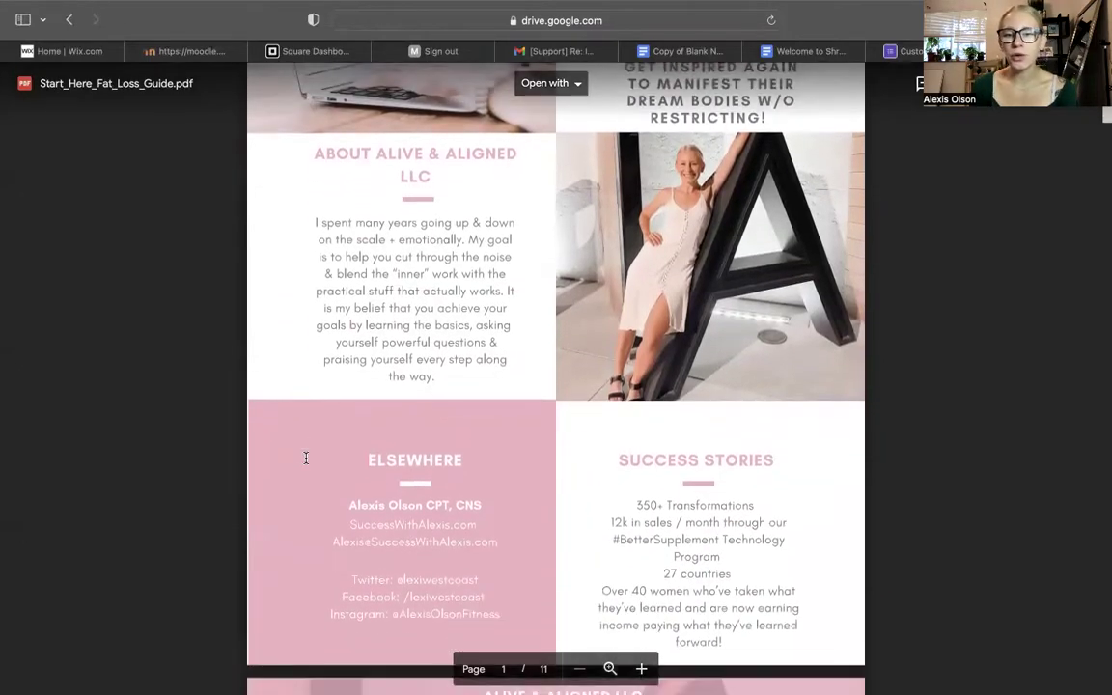
pyautogui.scroll(-15, 305, 457)
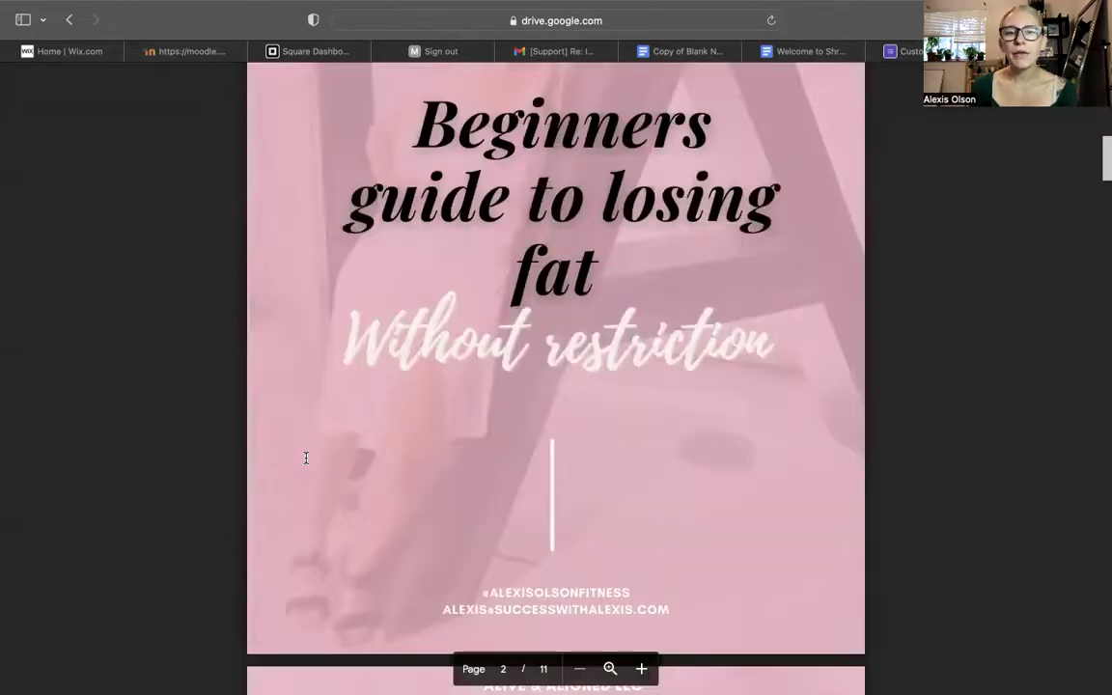
pyautogui.scroll(3, 305, 458)
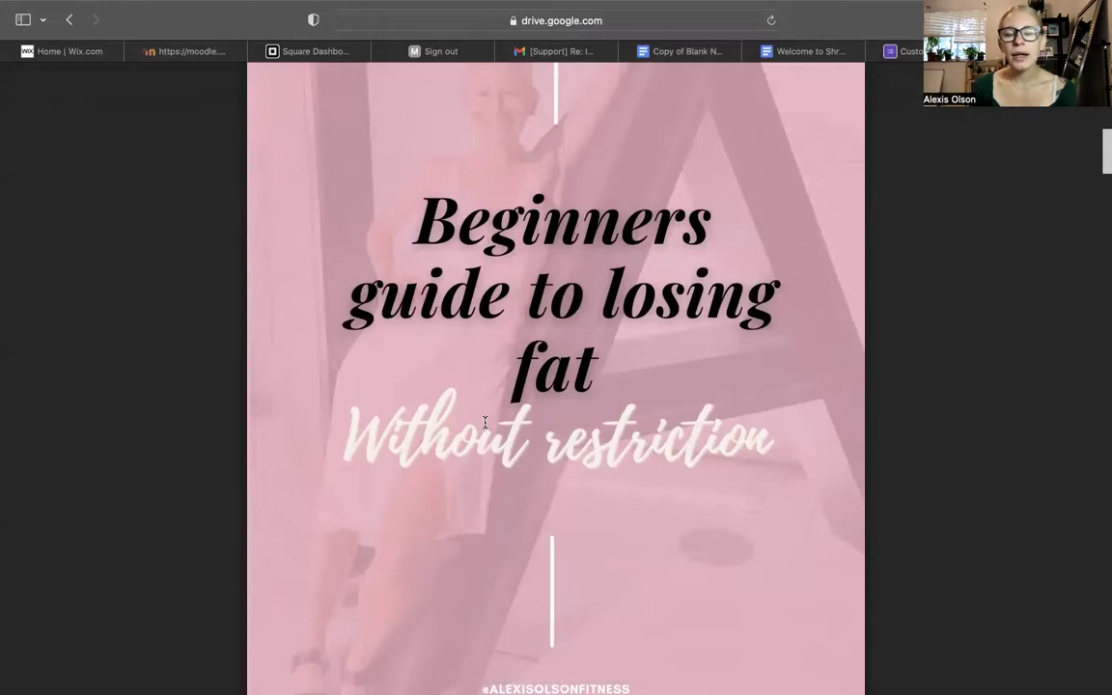
pyautogui.scroll(-8, 485, 422)
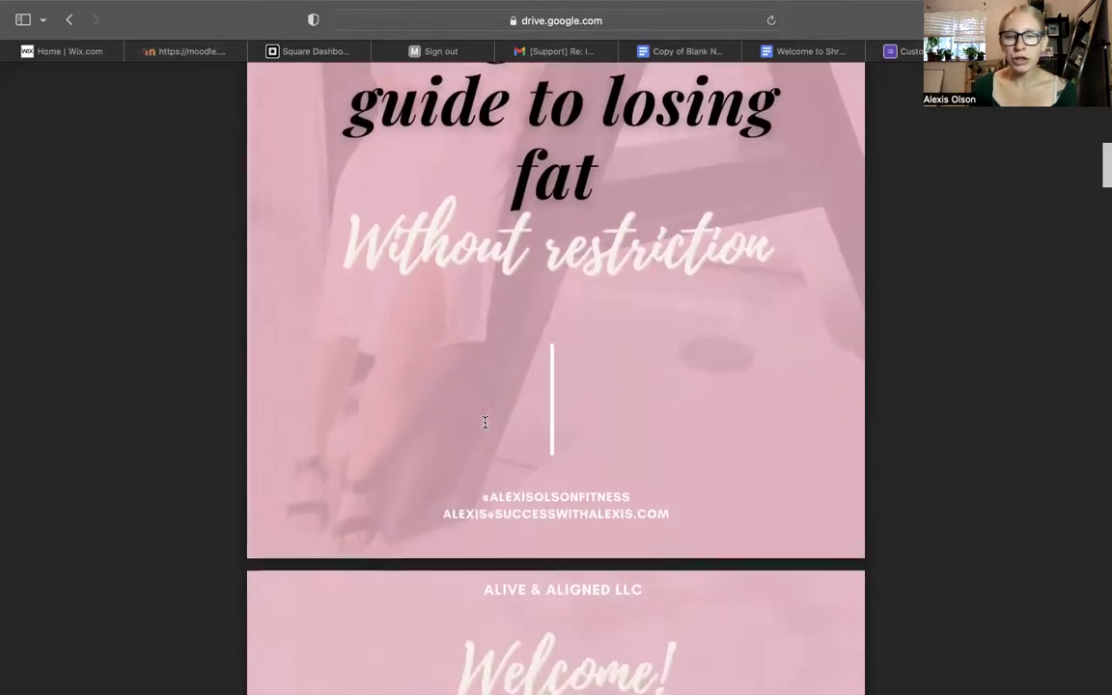
pyautogui.scroll(-14, 484, 421)
pyautogui.scroll(-14, 485, 422)
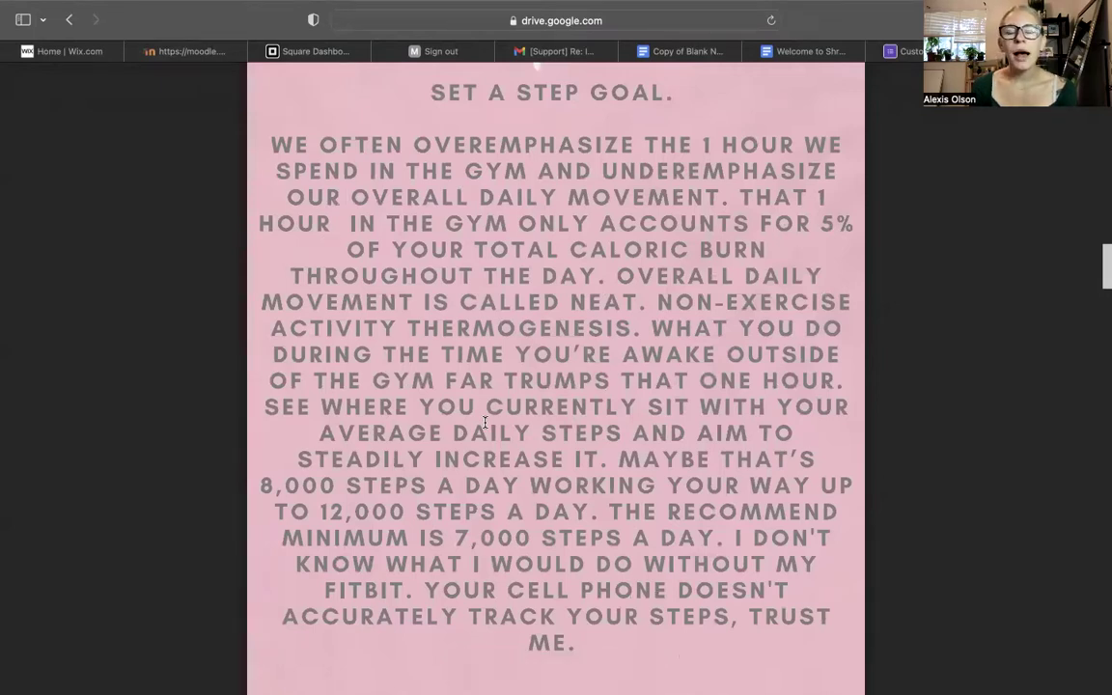
pyautogui.scroll(-19, 484, 421)
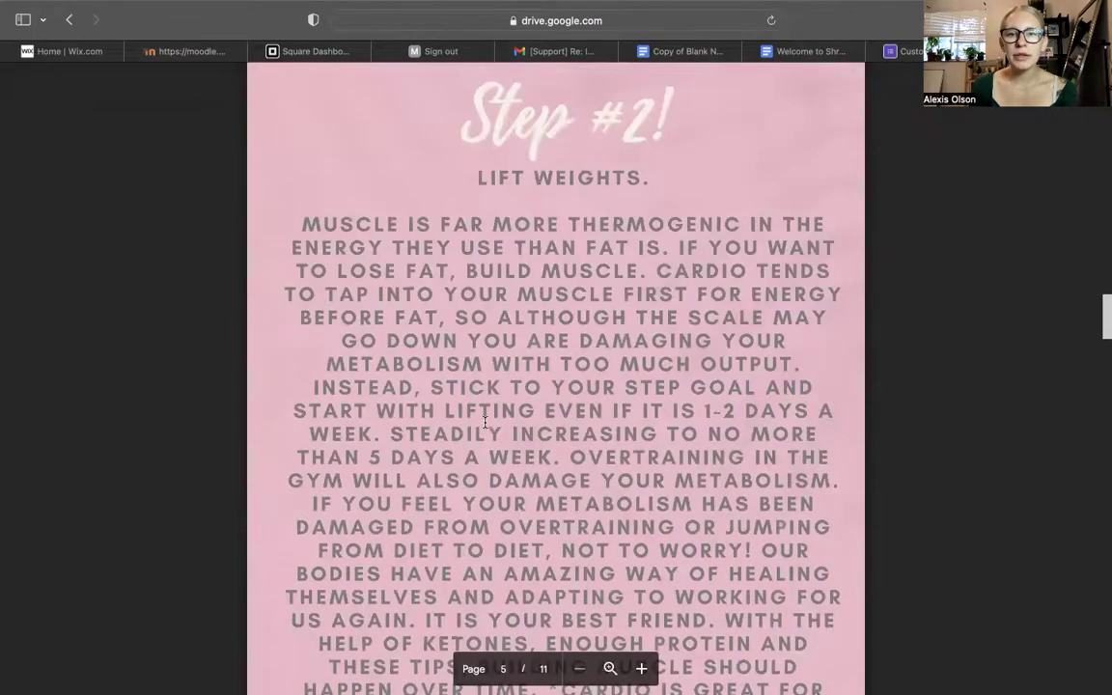
pyautogui.scroll(18, 484, 422)
pyautogui.scroll(-20, 485, 421)
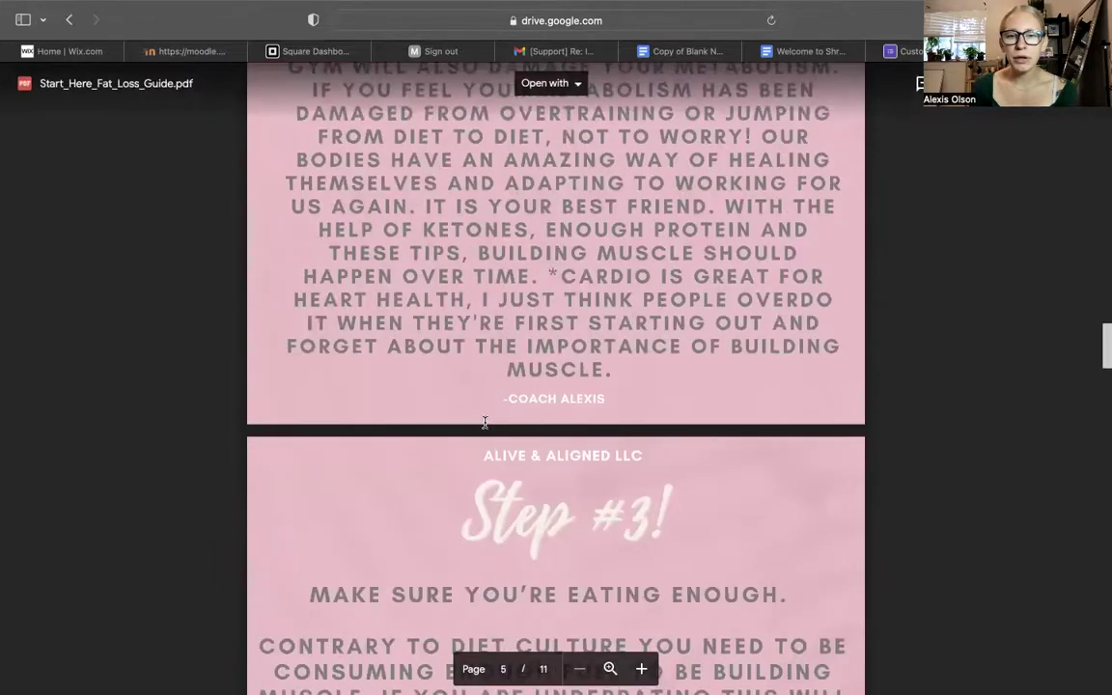
pyautogui.scroll(-10, 484, 422)
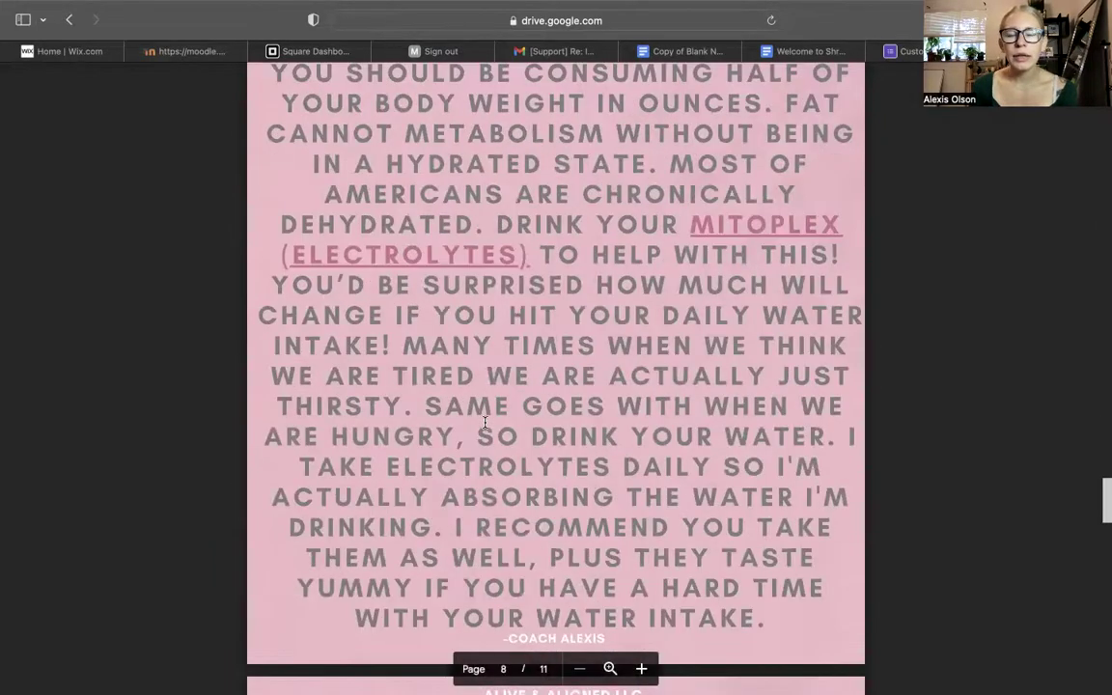
pyautogui.scroll(-20, 485, 422)
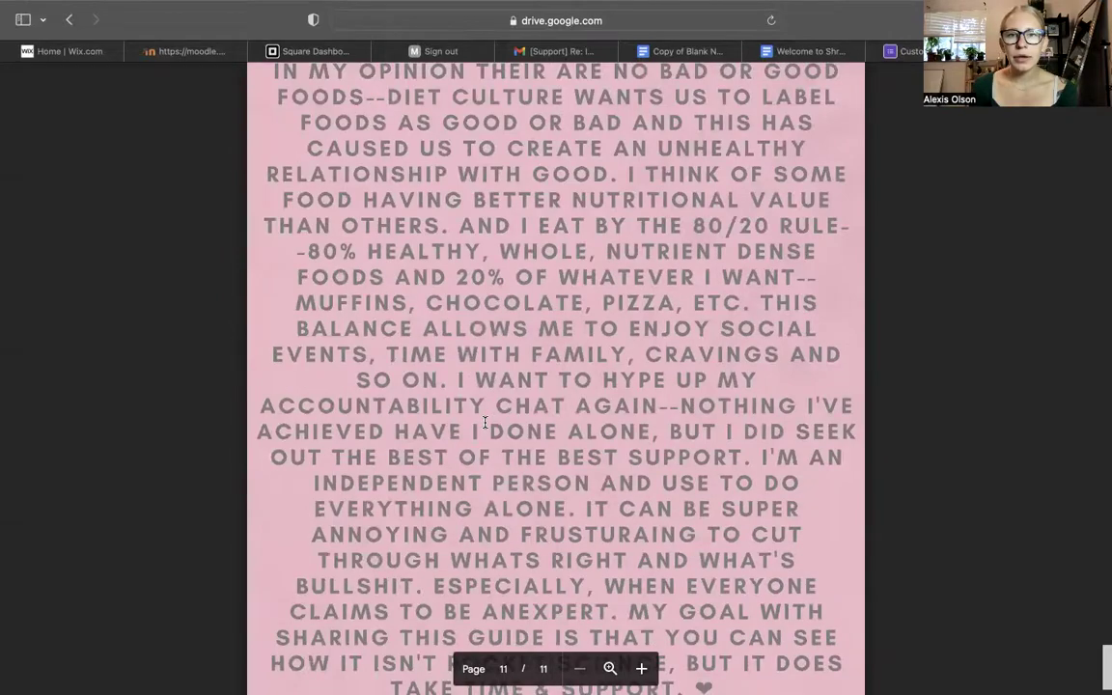
pyautogui.scroll(3, 485, 422)
pyautogui.scroll(-5, 485, 422)
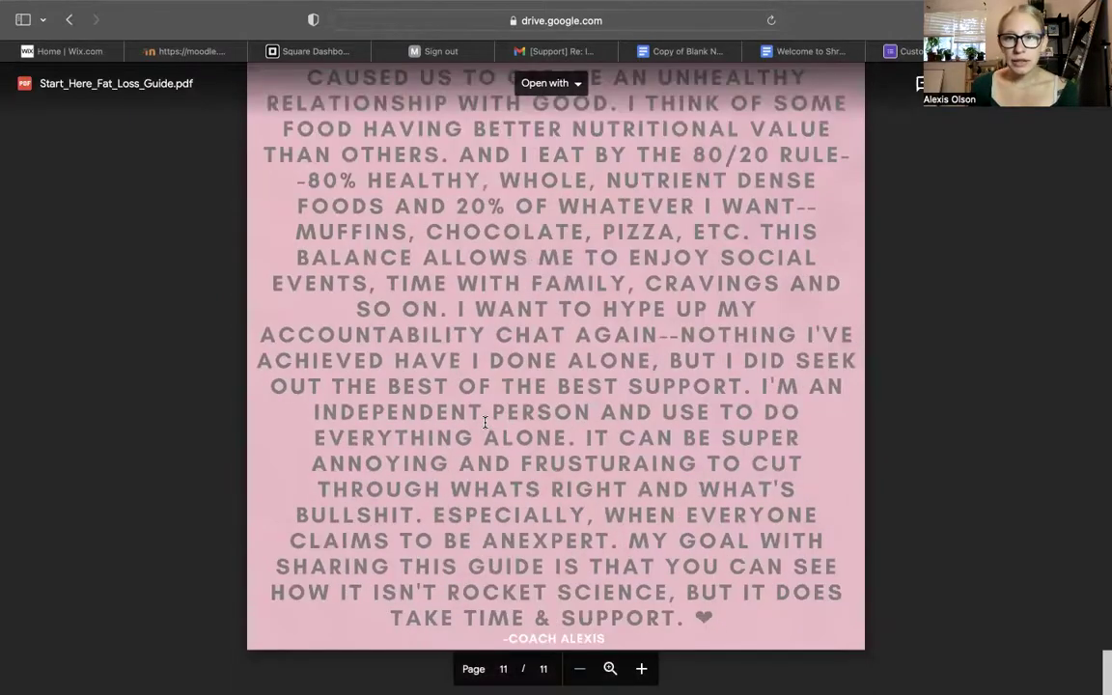
pyautogui.scroll(20, 485, 422)
pyautogui.scroll(20, 485, 422)
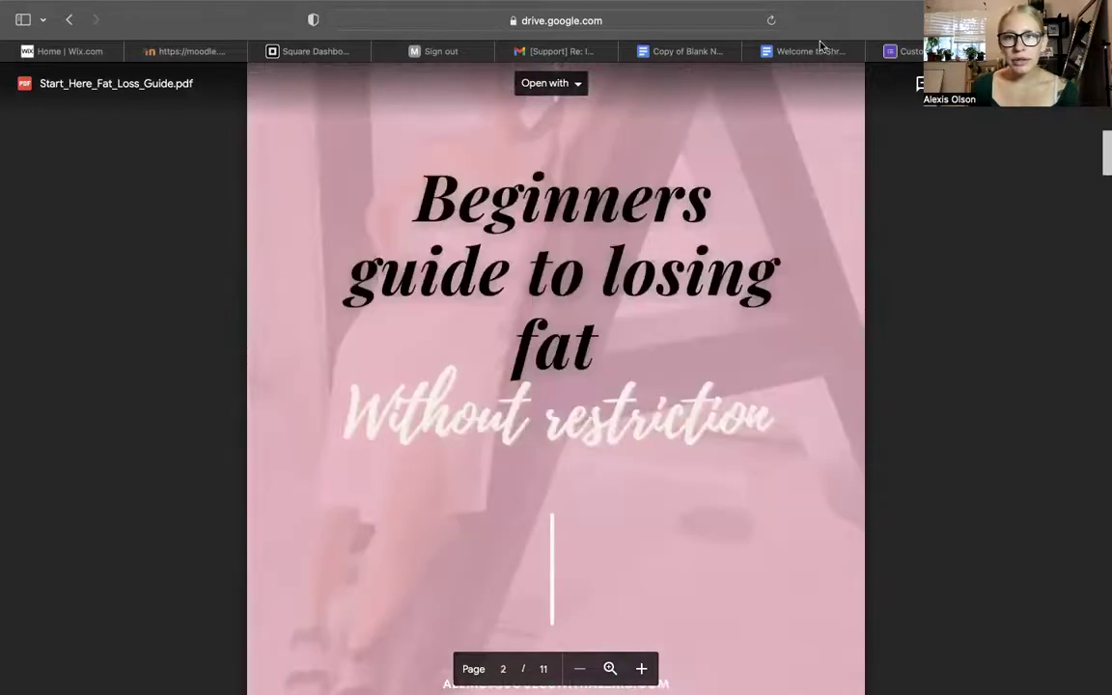
# - Return to the Welcome to Shred University!! checklist at the start of the Daily tracker instructions
pyautogui.click(749, 50)
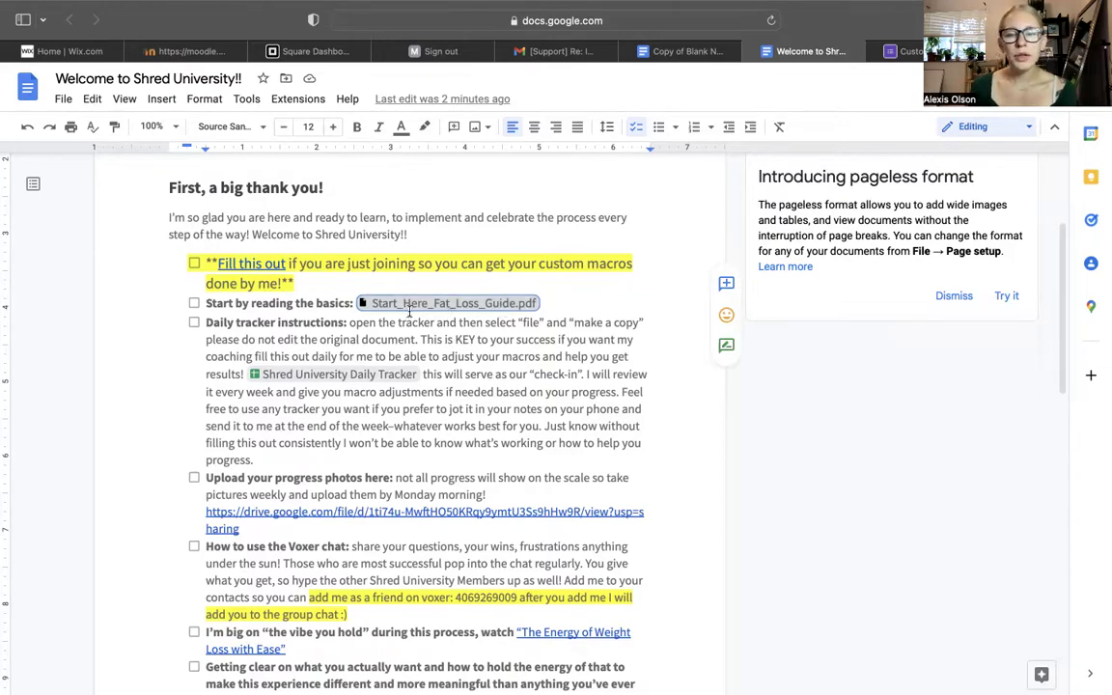
pyautogui.click(205, 324)
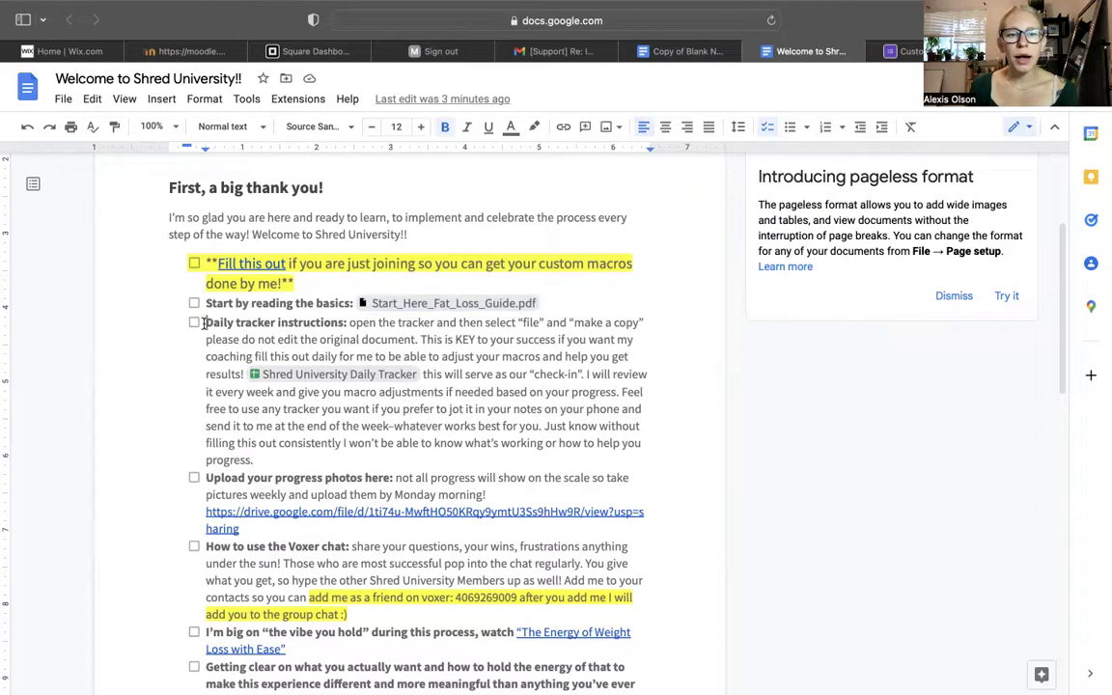
# - Open the Shred University Daily Tracker sheet from the link chip in the Daily tracker item
pyautogui.moveTo(187, 317); pyautogui.dragTo(255, 526)
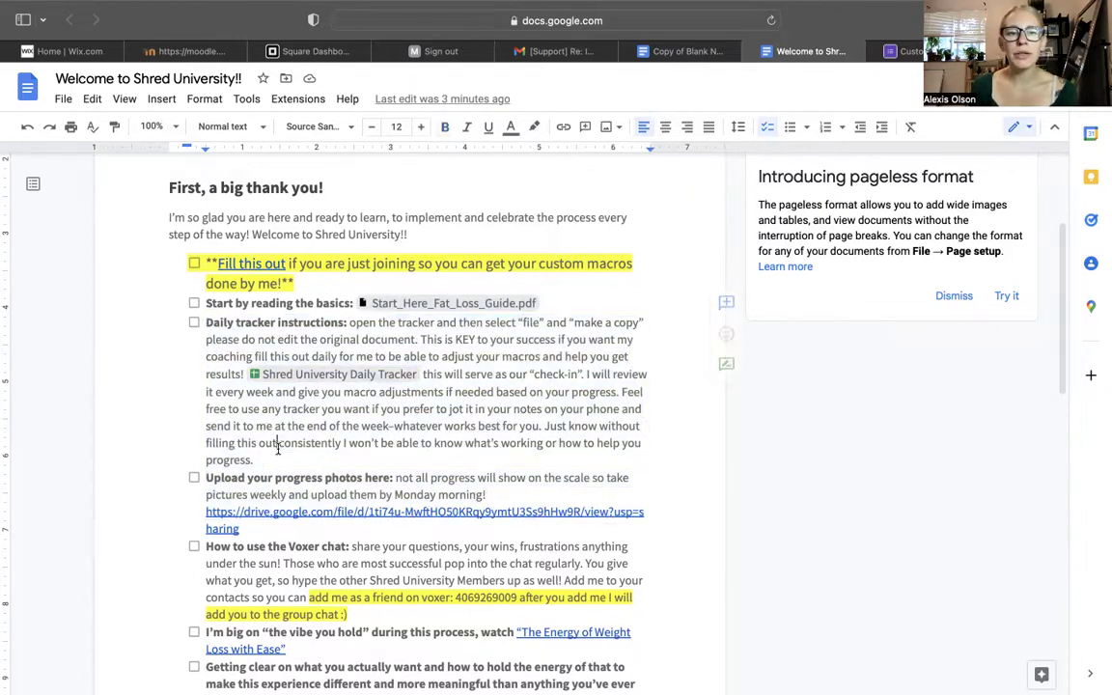
pyautogui.click(250, 404)
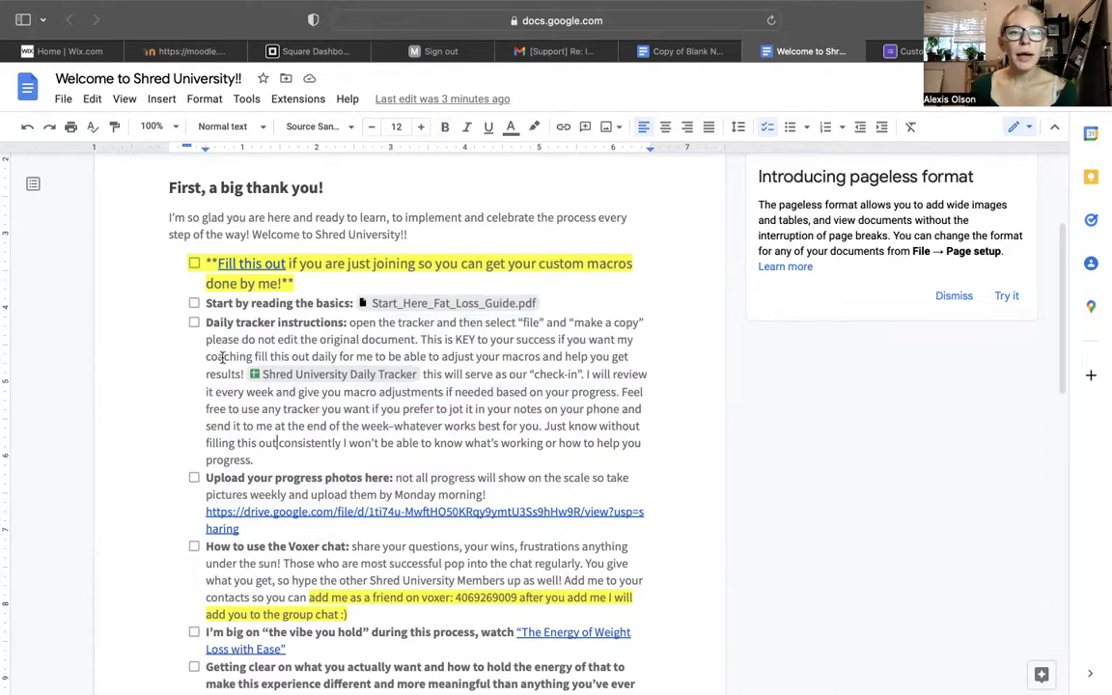
pyautogui.moveTo(209, 322); pyautogui.dragTo(229, 391)
pyautogui.click(228, 390)
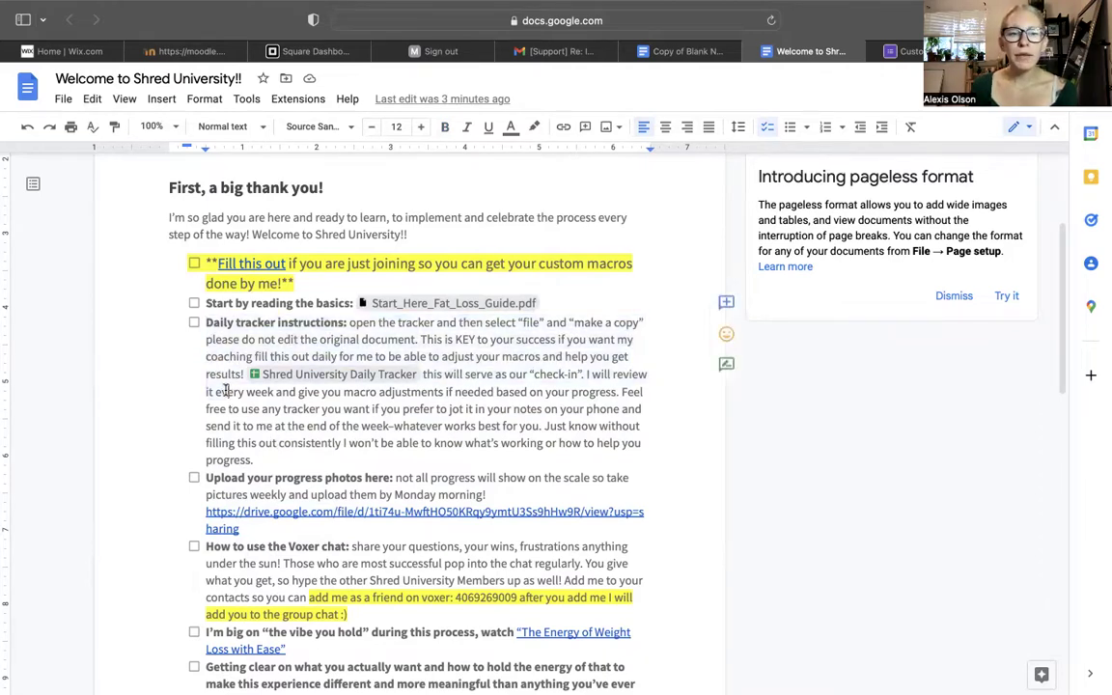
pyautogui.moveTo(204, 322); pyautogui.dragTo(222, 340)
pyautogui.click(229, 375)
pyautogui.moveTo(280, 375)
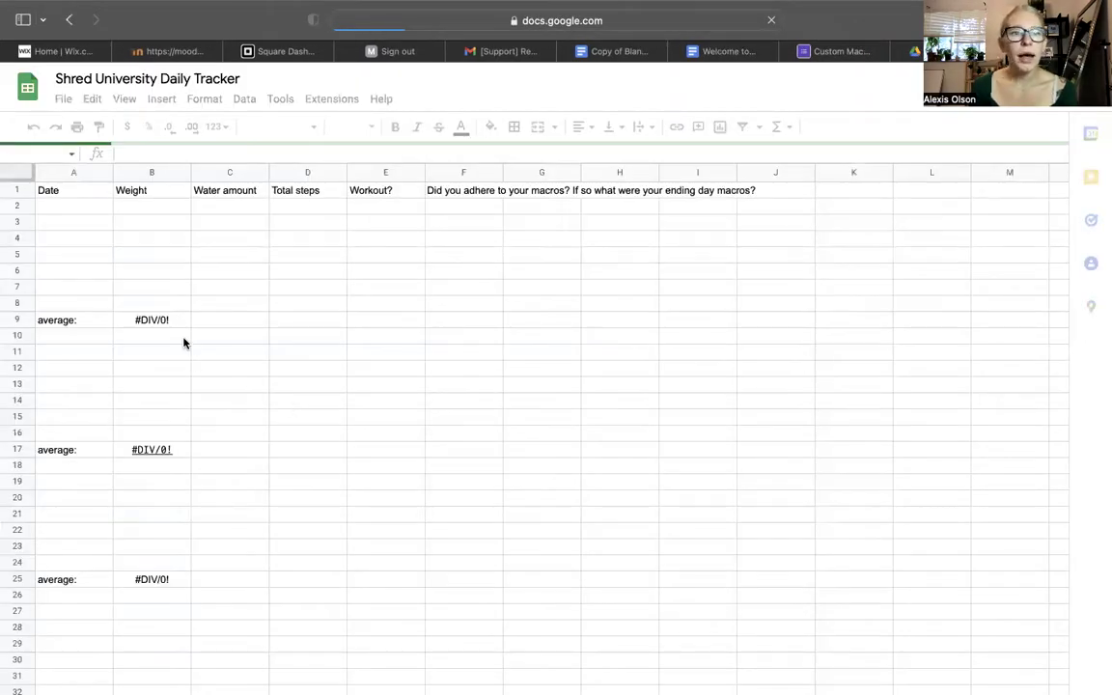
pyautogui.click(152, 319)
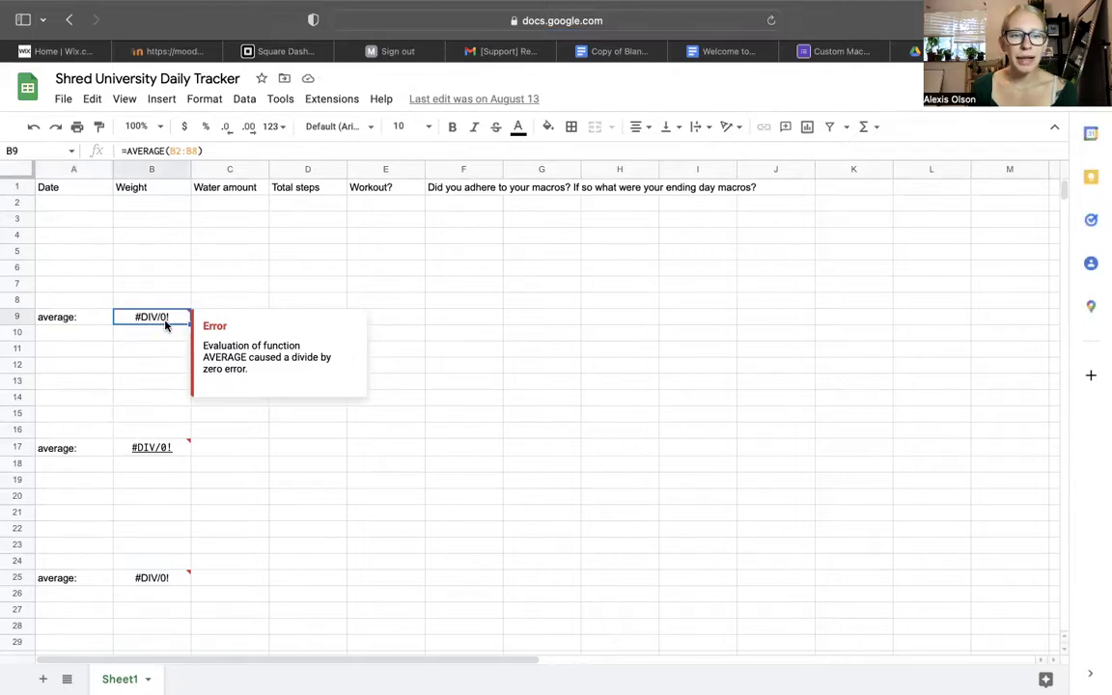
pyautogui.click(127, 205)
pyautogui.click(78, 204)
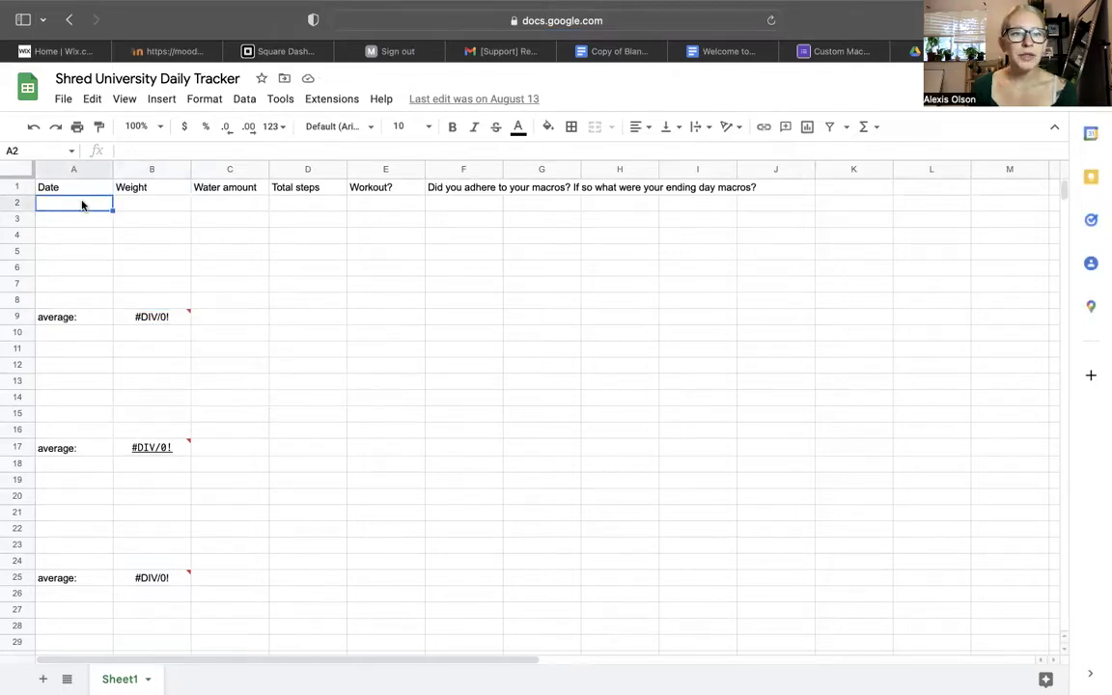
pyautogui.click(134, 218)
pyautogui.click(133, 239)
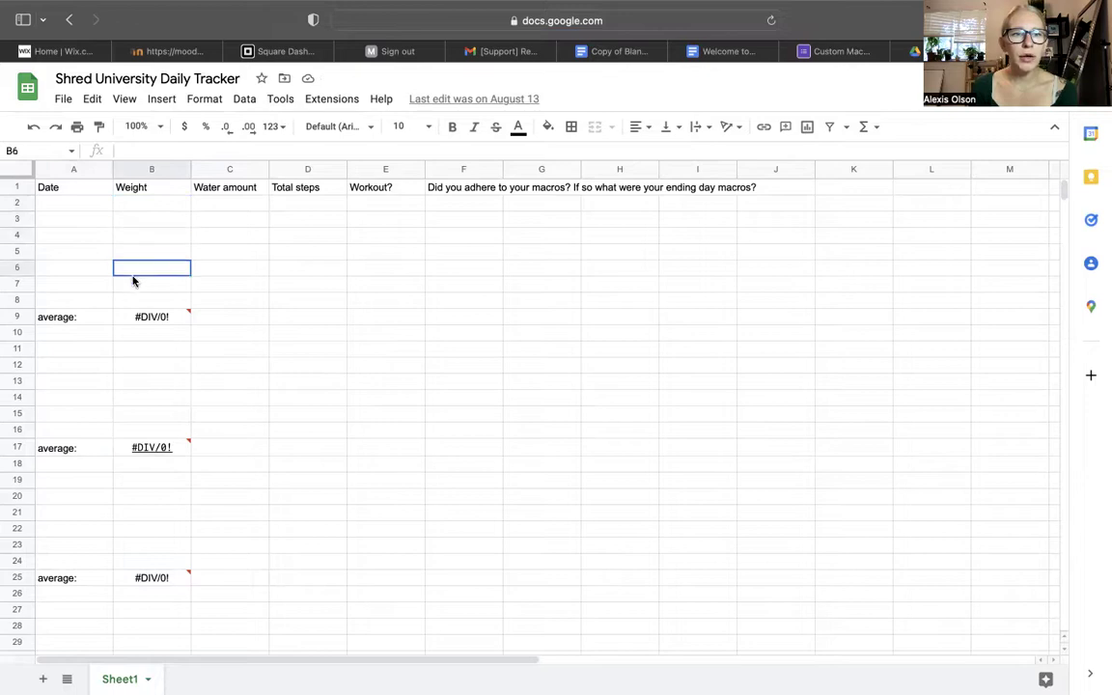
pyautogui.click(135, 320)
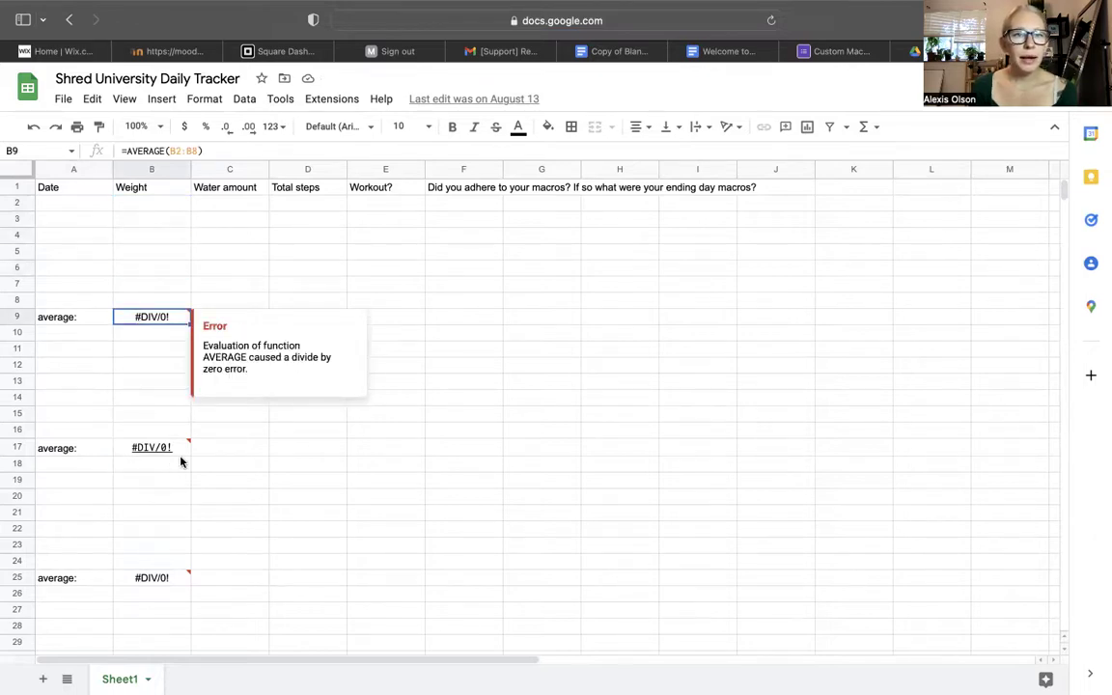
pyautogui.scroll(-3, 180, 461)
pyautogui.scroll(3, 179, 461)
pyautogui.hscroll(3, 179, 461)
pyautogui.hscroll(-3, 180, 462)
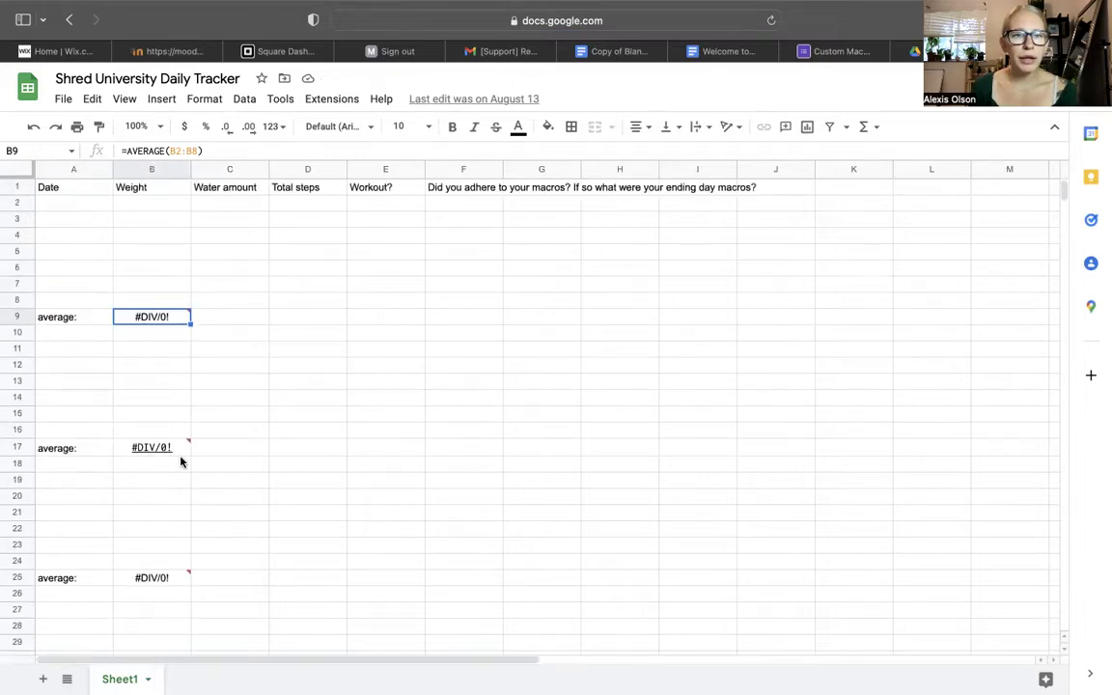
pyautogui.click(251, 206)
pyautogui.click(299, 205)
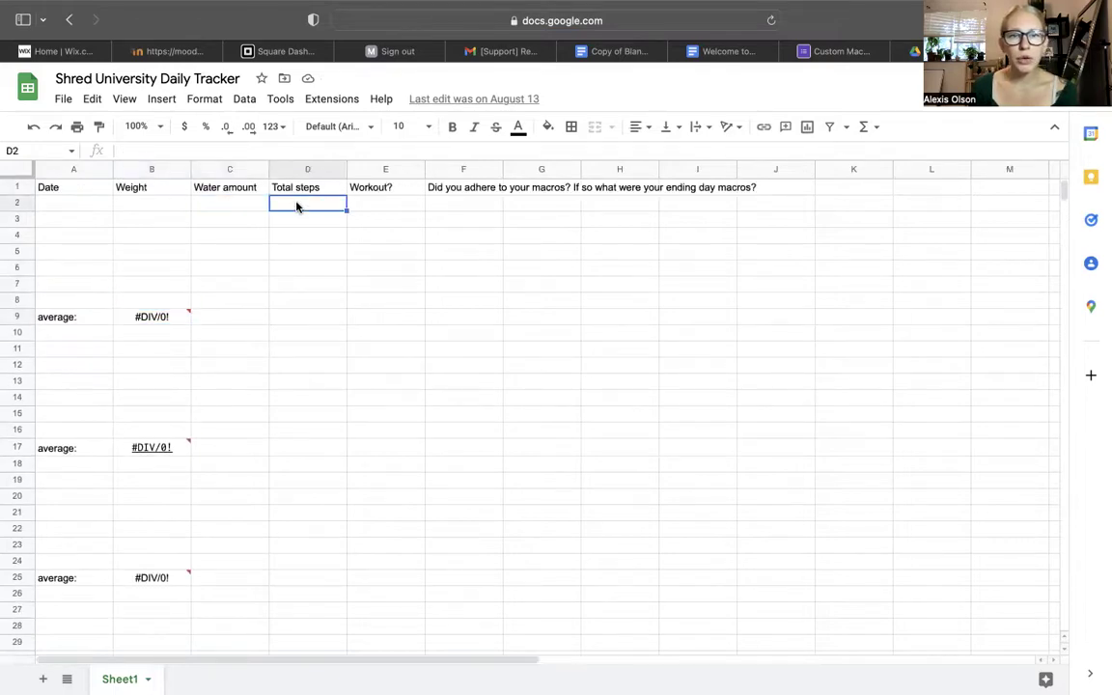
pyautogui.click(359, 209)
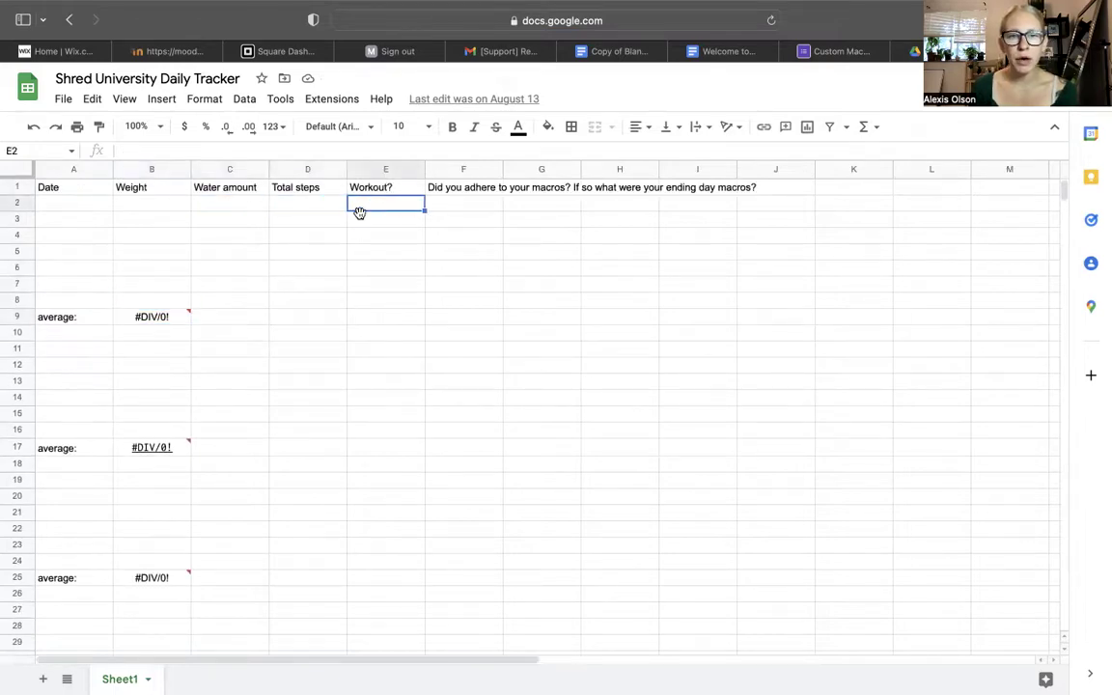
pyautogui.click(449, 205)
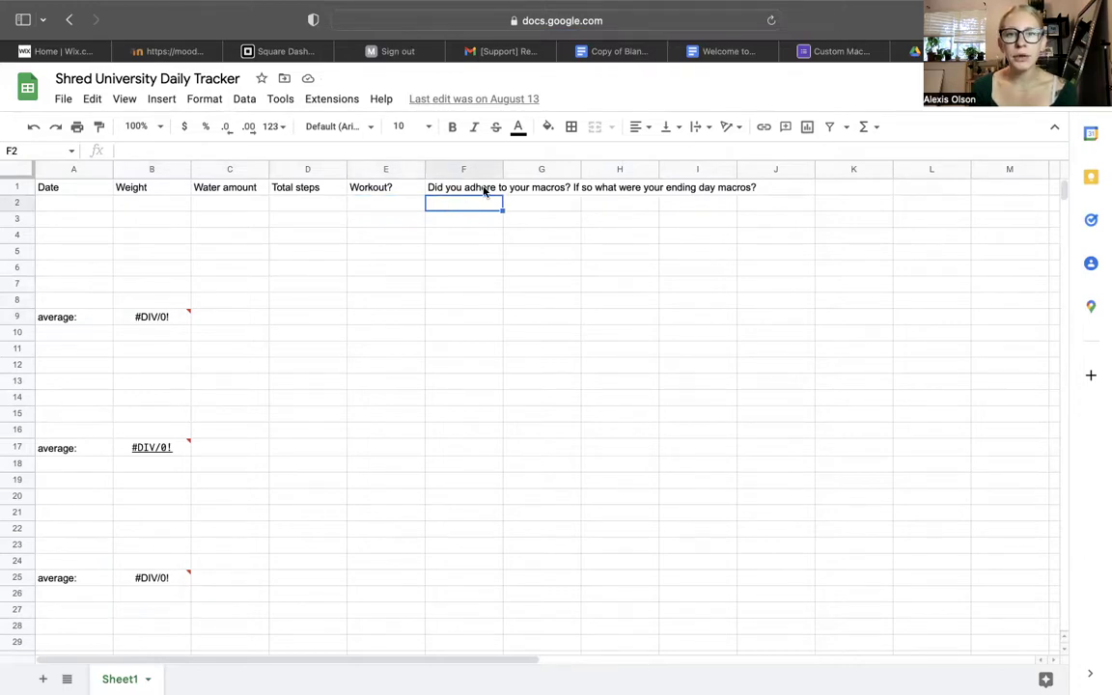
pyautogui.click(513, 188)
pyautogui.click(460, 216)
pyautogui.click(460, 204)
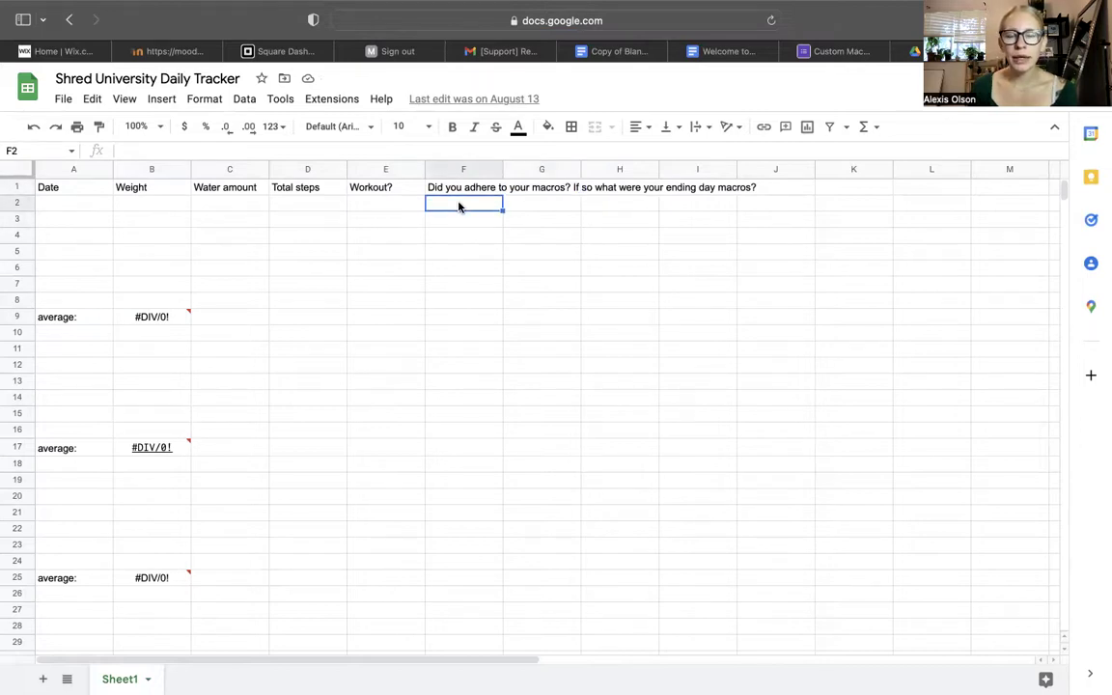
pyautogui.click(454, 221)
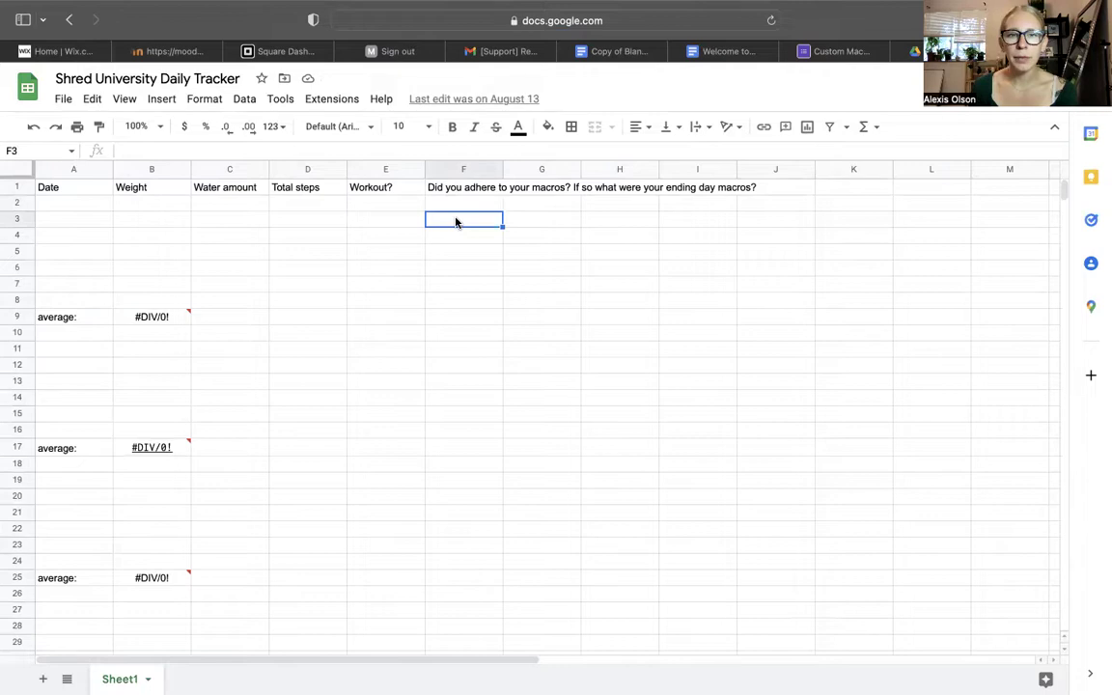
# - Append 'Exact grams of protein, fat and carbs.' to the macros question header in F1
pyautogui.click(456, 186)
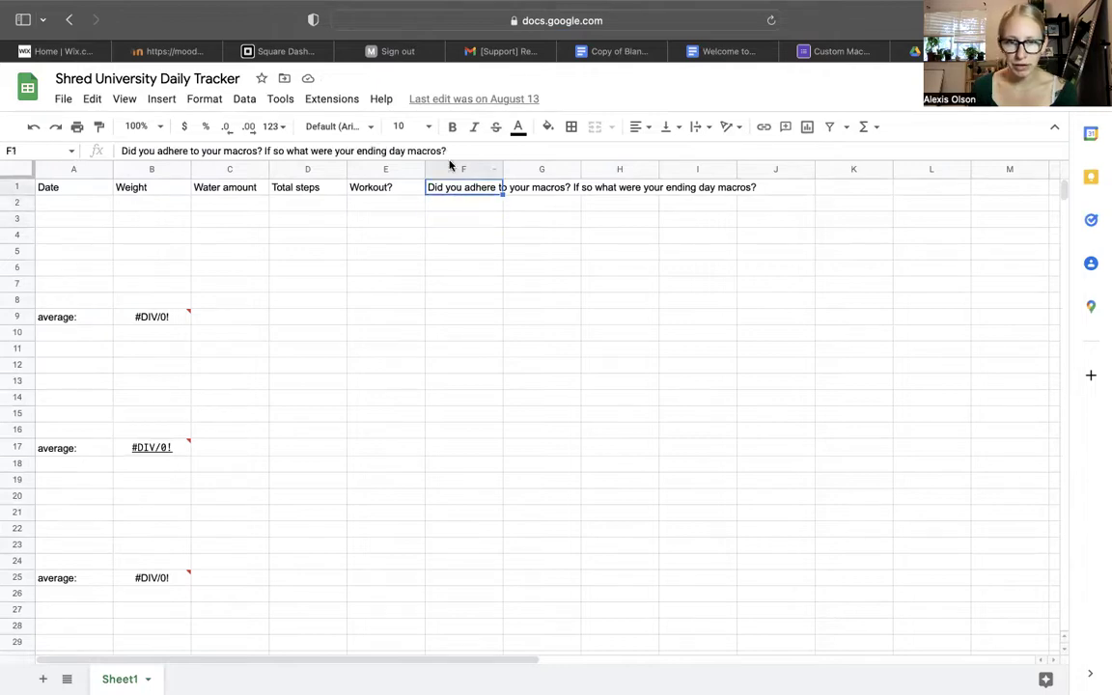
pyautogui.click(452, 151)
pyautogui.write('Exac')
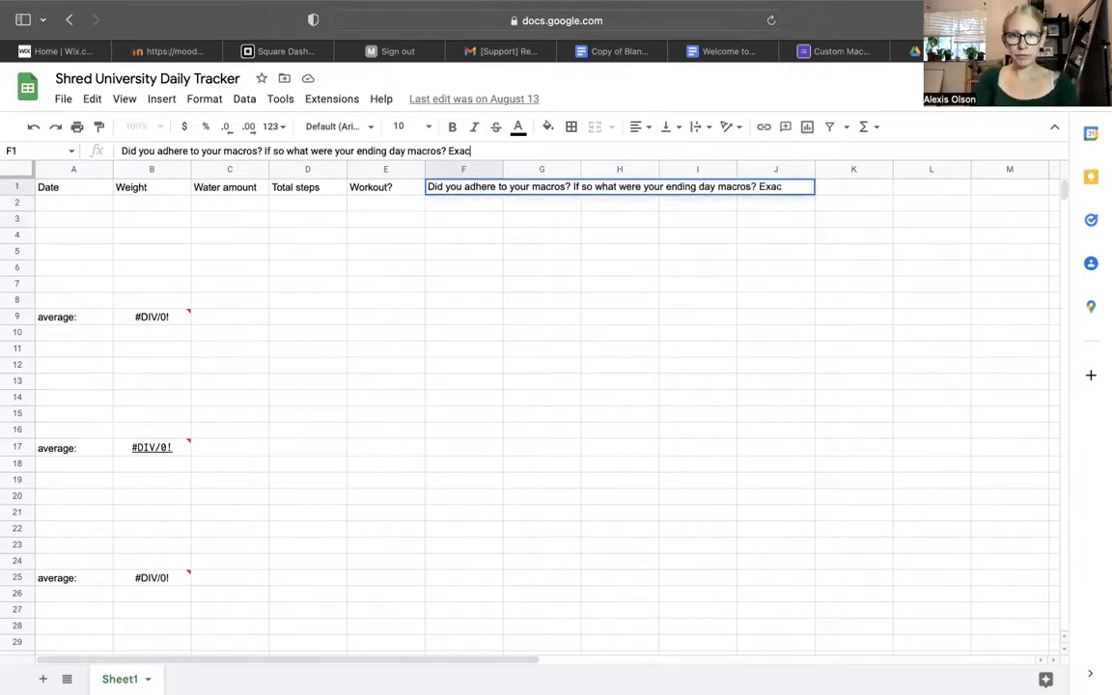
pyautogui.write('t grams of protein,')
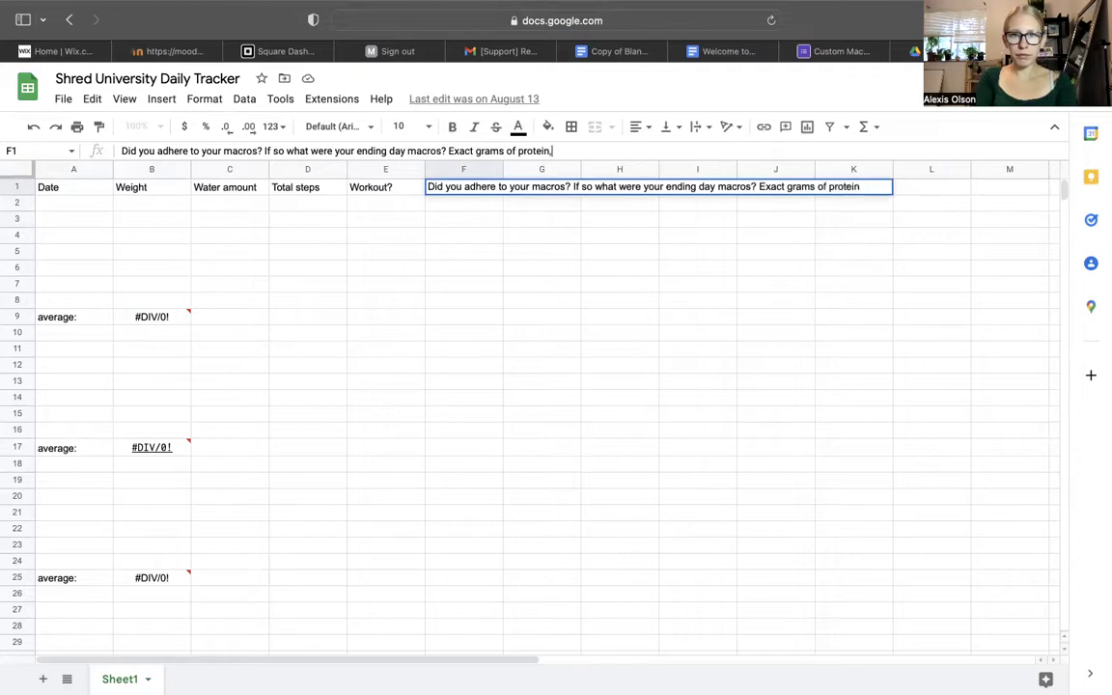
pyautogui.write('fat and ca')
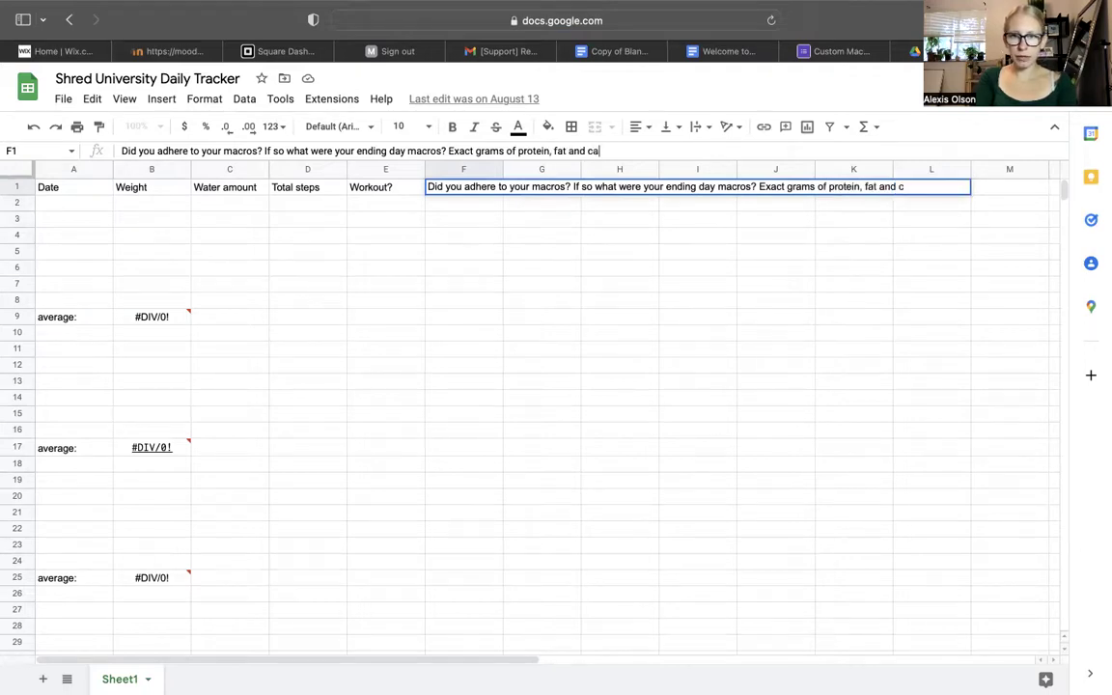
pyautogui.write('rbs.')
pyautogui.click(460, 245)
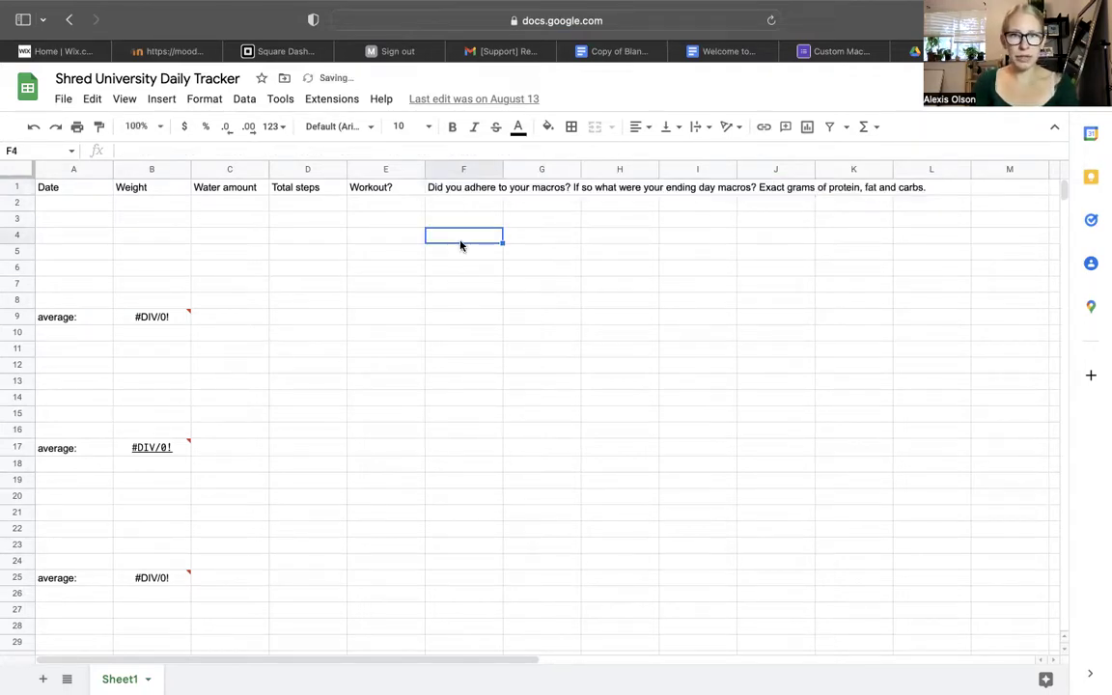
# - Click through several daily-row cells below the headers to inspect them
pyautogui.click(458, 204)
pyautogui.click(457, 282)
pyautogui.click(458, 300)
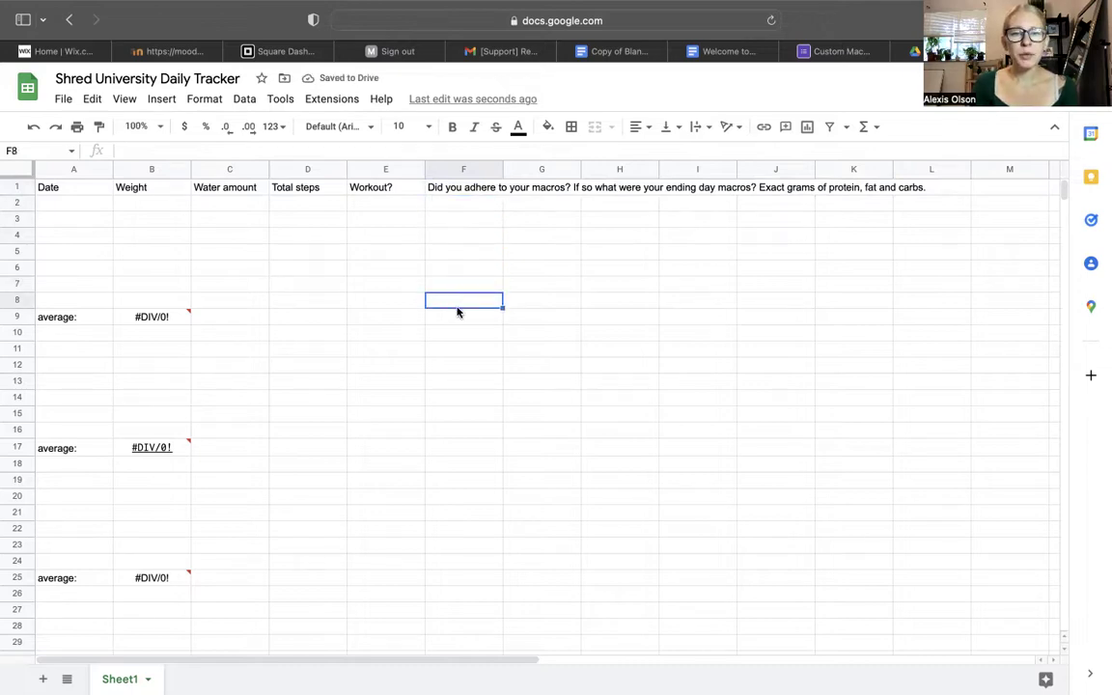
pyautogui.click(457, 314)
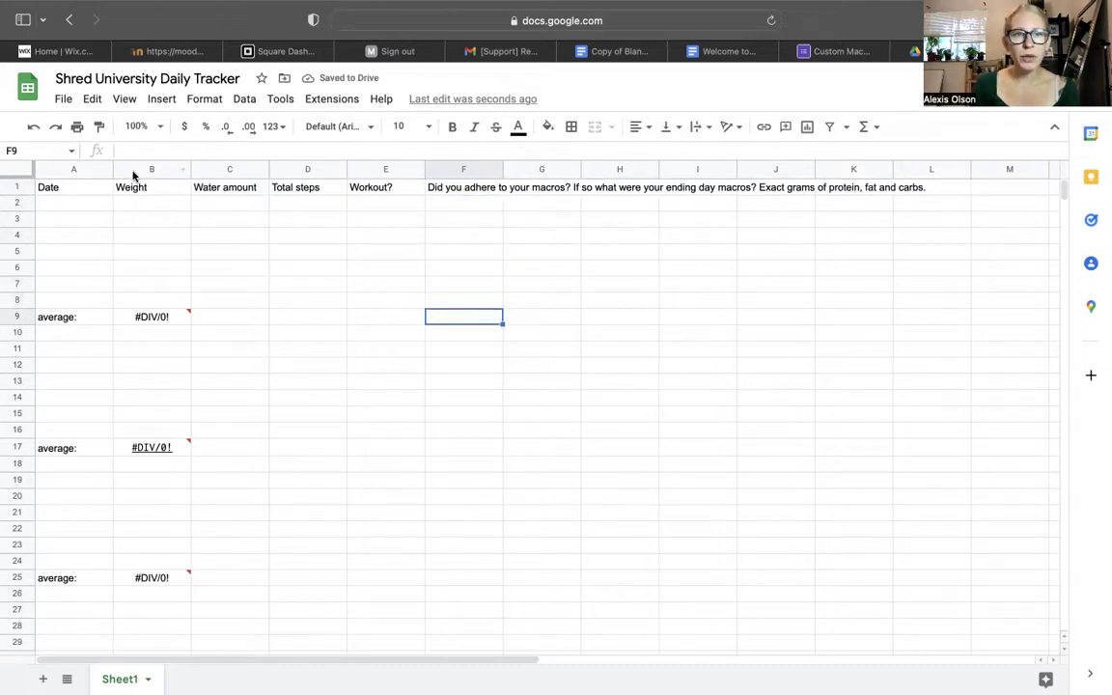
pyautogui.click(463, 268)
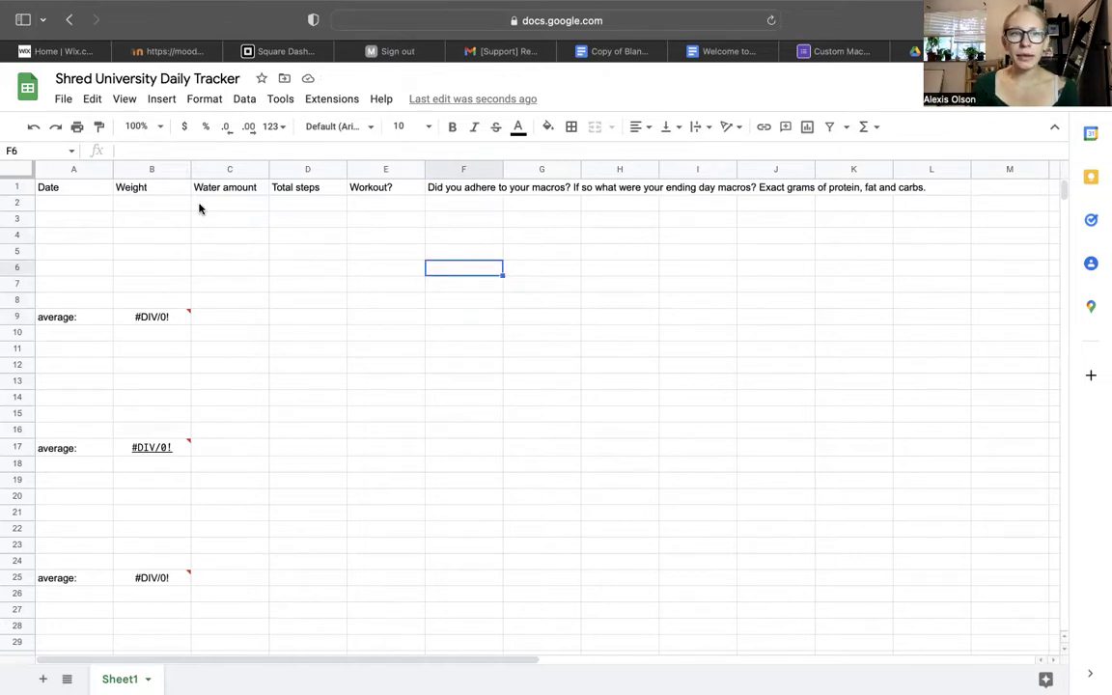
pyautogui.click(147, 303)
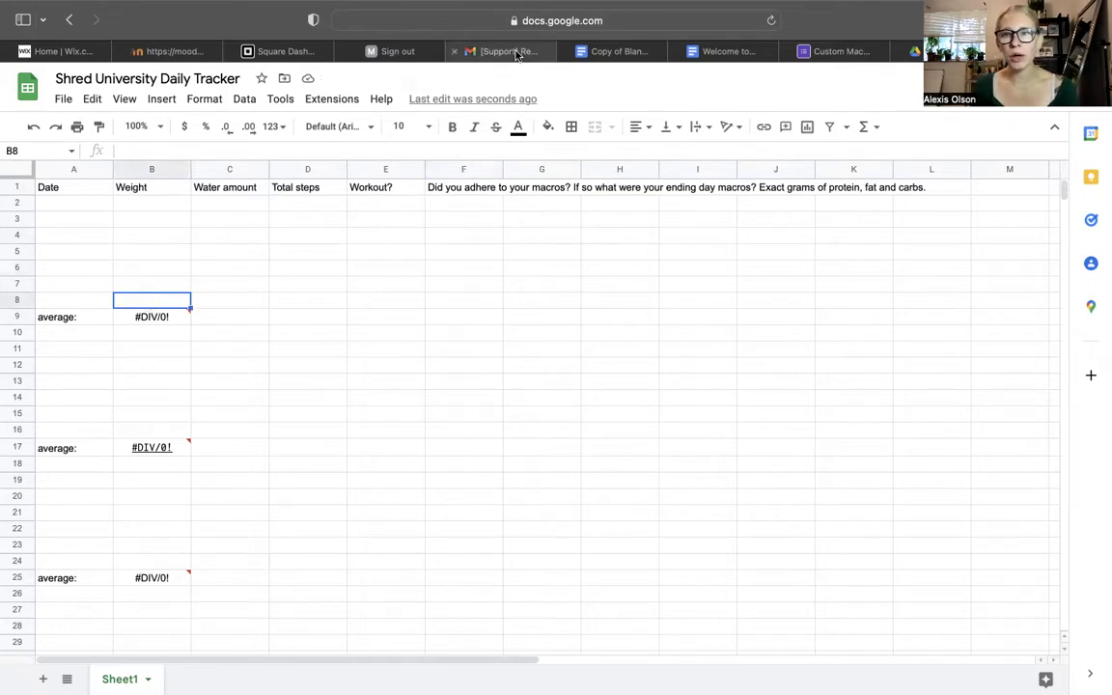
pyautogui.click(736, 54)
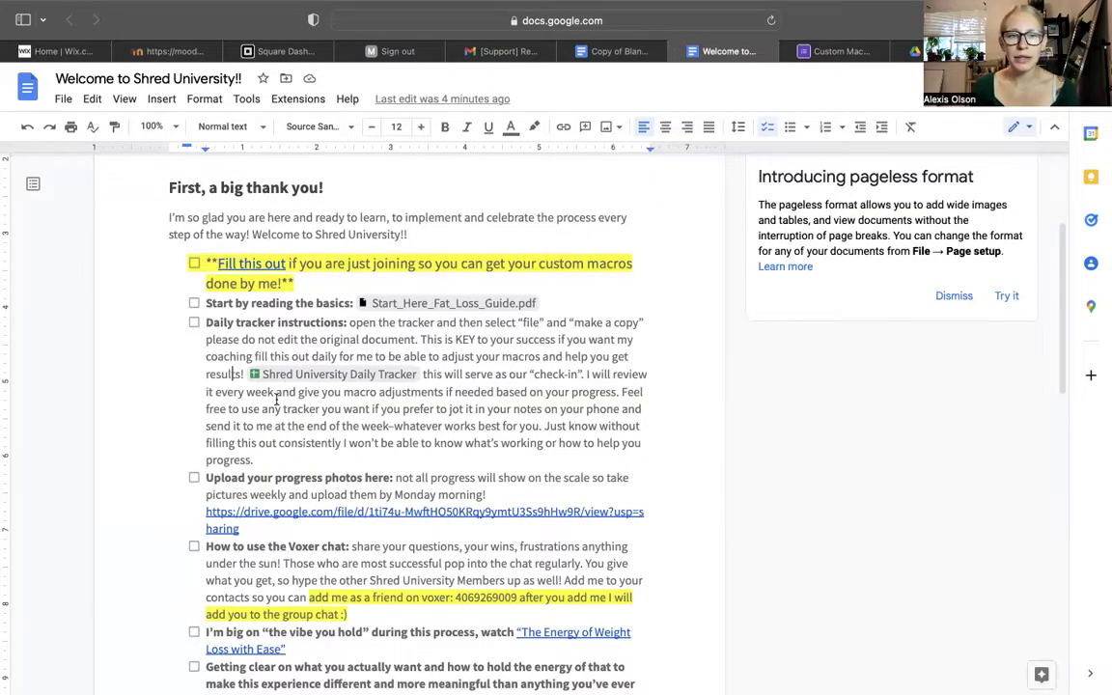
pyautogui.scroll(-1, 246, 386)
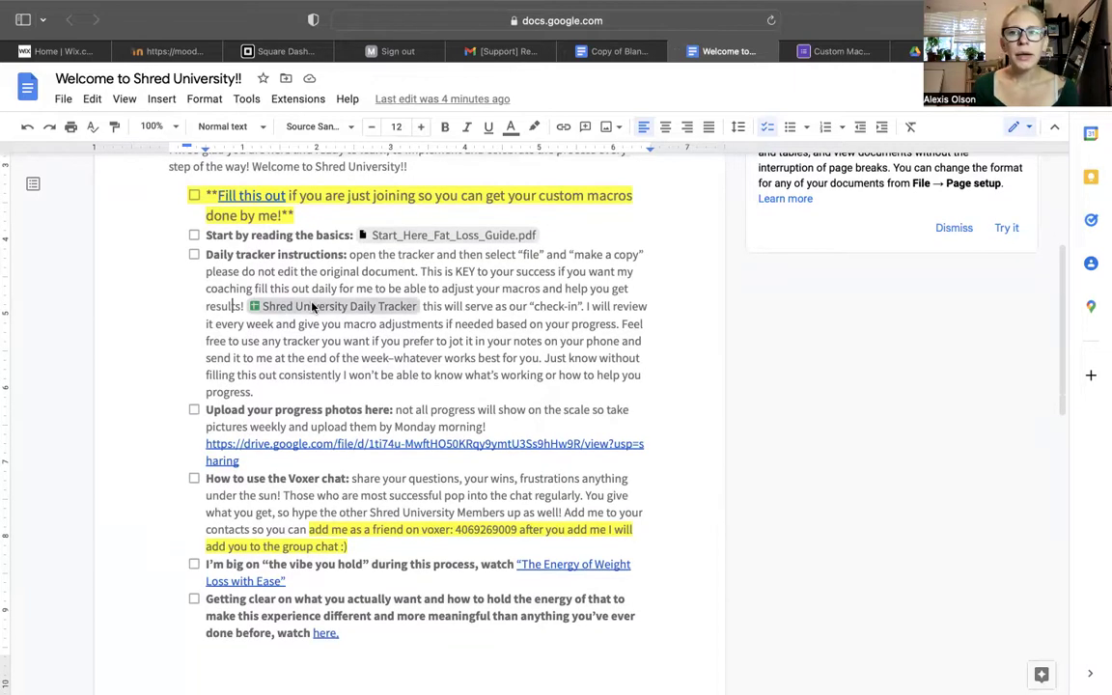
pyautogui.click(231, 306)
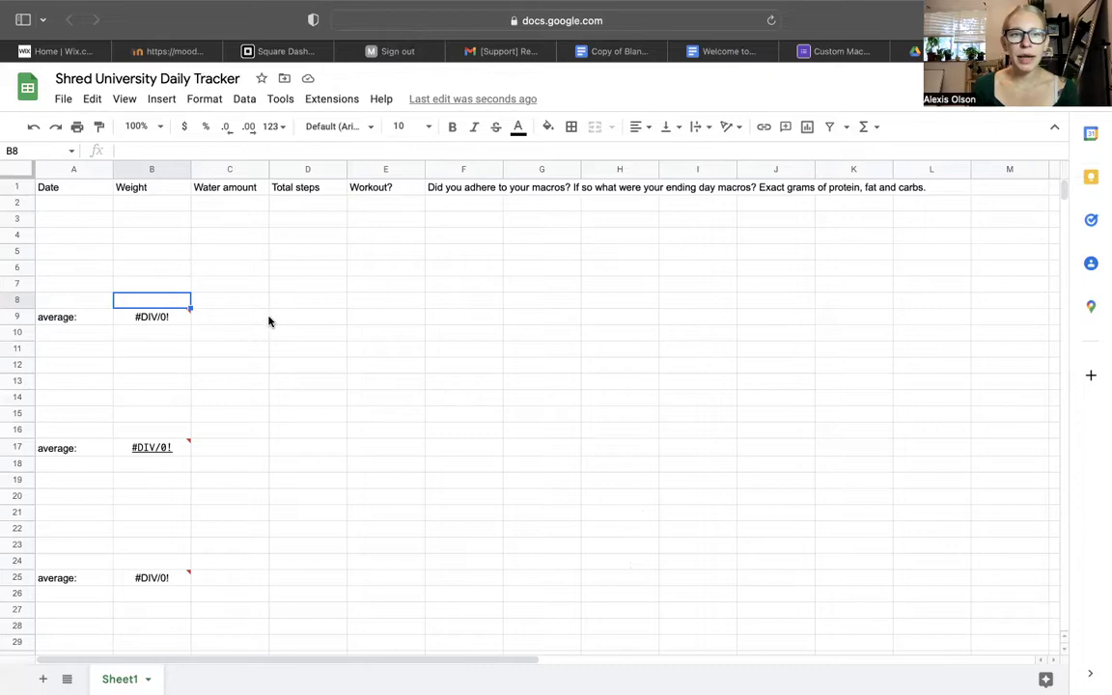
pyautogui.click(174, 269)
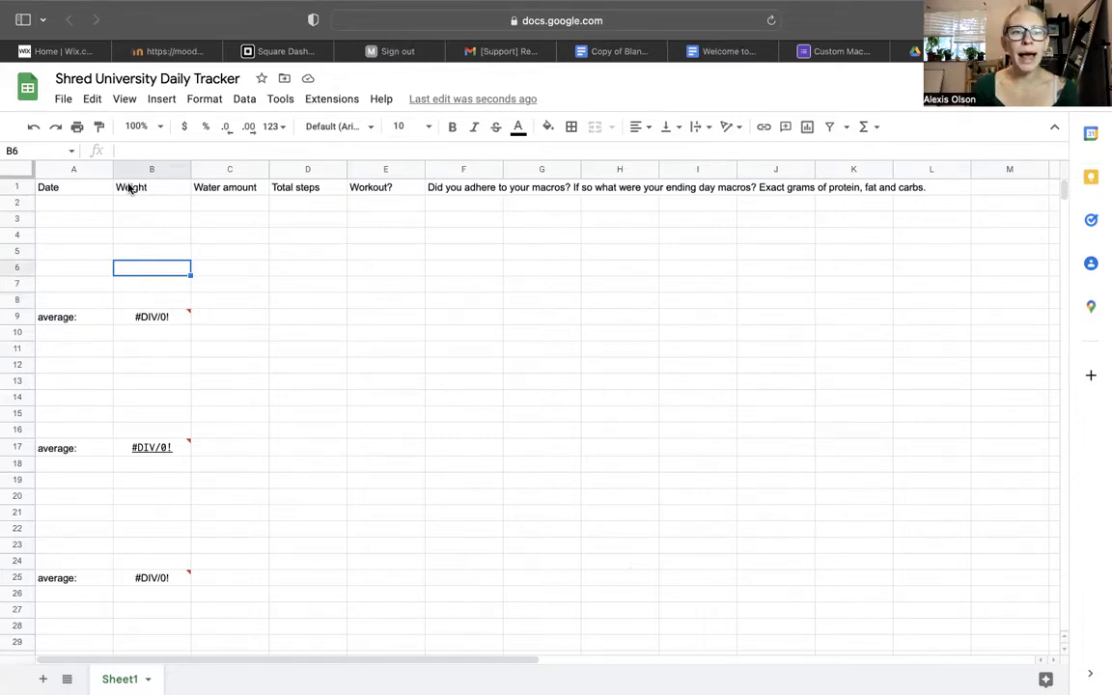
pyautogui.click(129, 186)
pyautogui.moveTo(86, 186); pyautogui.dragTo(164, 307)
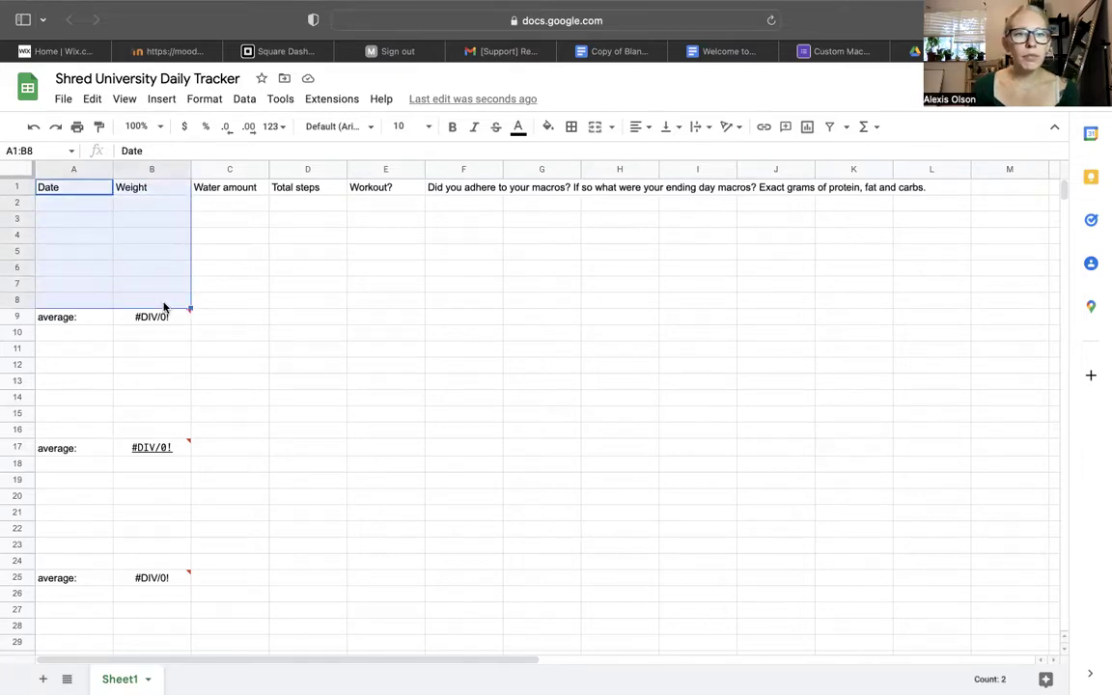
pyautogui.click(148, 298)
pyautogui.moveTo(79, 184); pyautogui.dragTo(89, 301)
pyautogui.click(286, 238)
pyautogui.moveTo(440, 188); pyautogui.dragTo(442, 307)
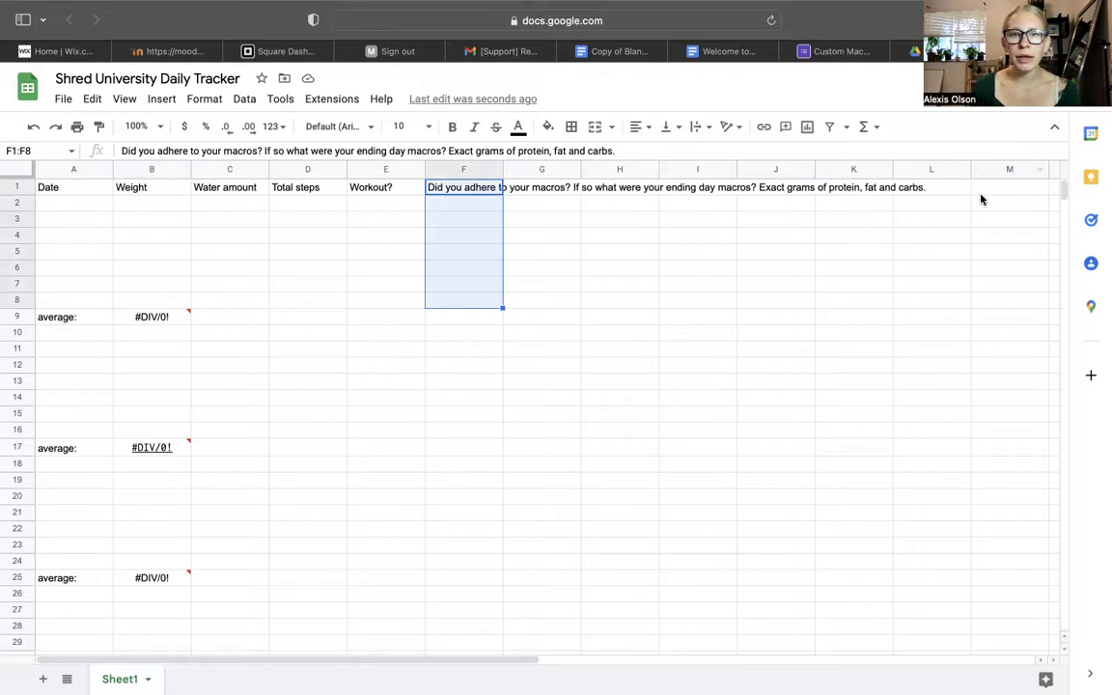
# - Insert one column left of the macros question and head it 'Amount of Sleep'
pyautogui.click(157, 104)
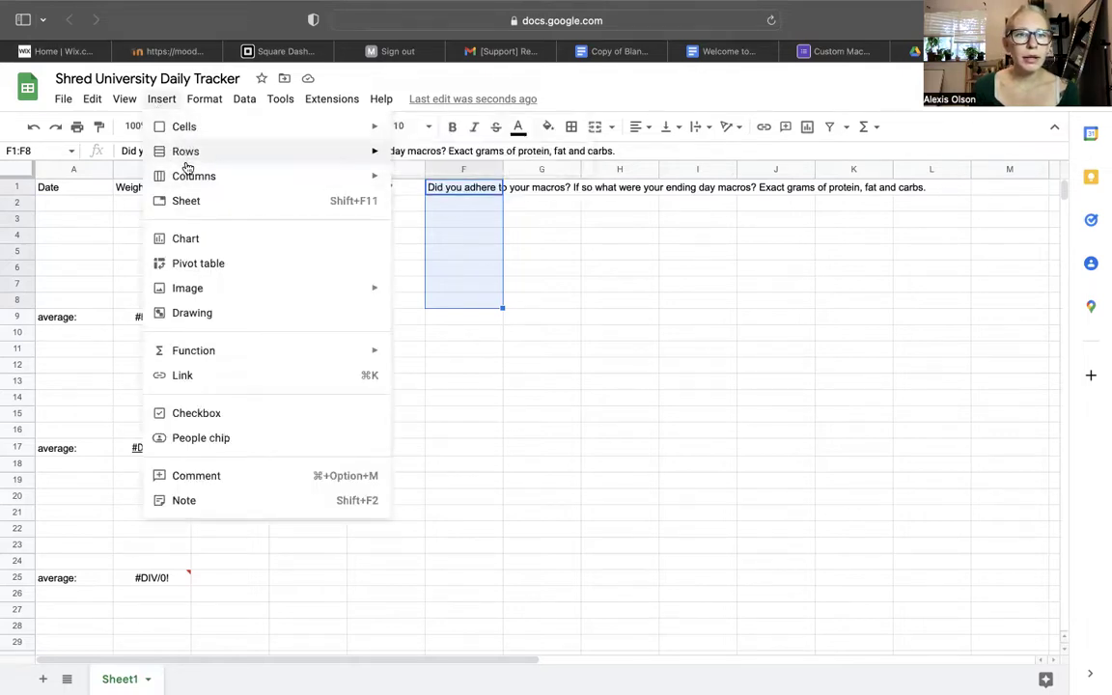
pyautogui.moveTo(190, 164)
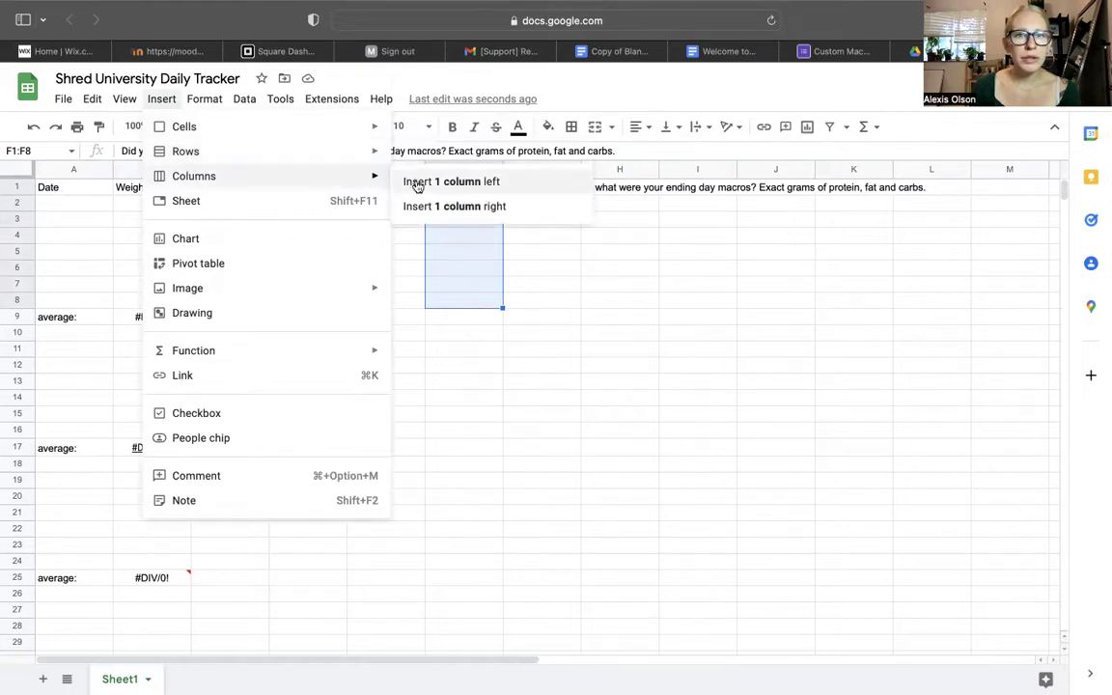
pyautogui.click(413, 183)
pyautogui.click(449, 190)
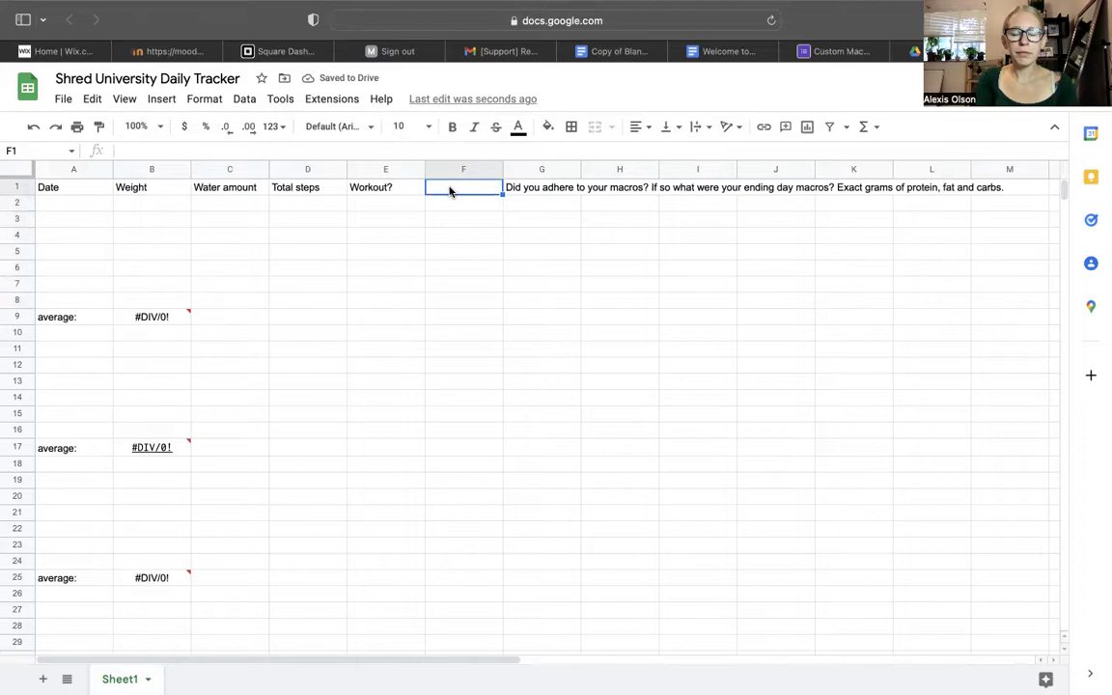
pyautogui.write('Amount of')
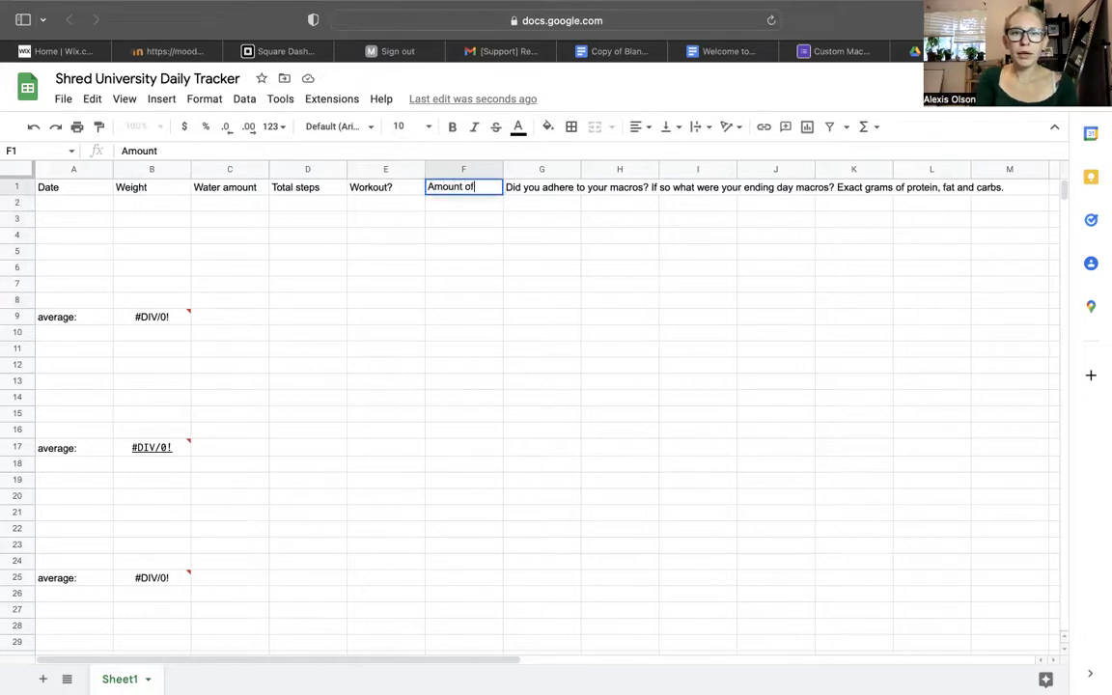
pyautogui.write(' Sleep')
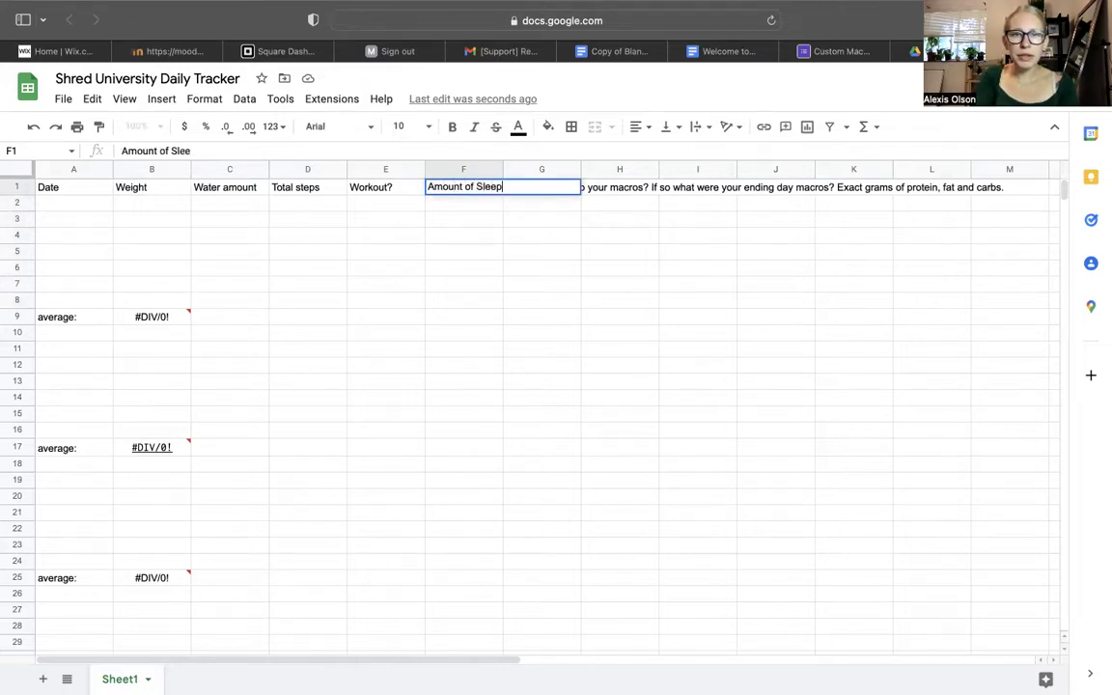
pyautogui.write('?')
pyautogui.click(453, 224)
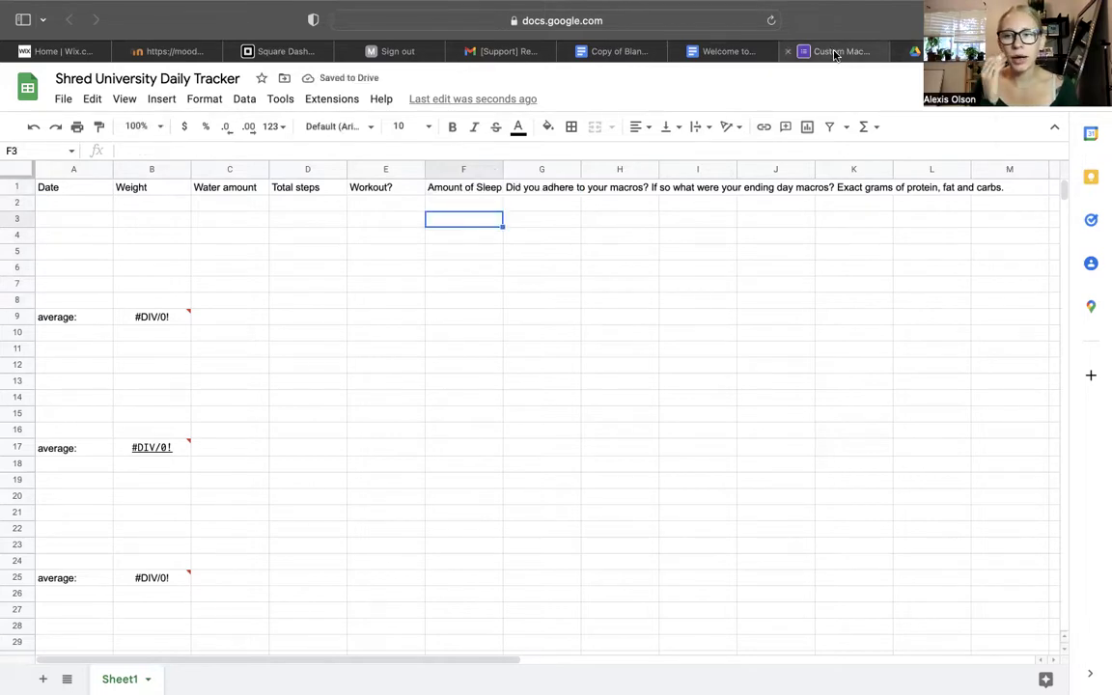
# - Return from the questionnaire tab to the Welcome checklist and scroll to the progress-photos item
pyautogui.moveTo(836, 54)
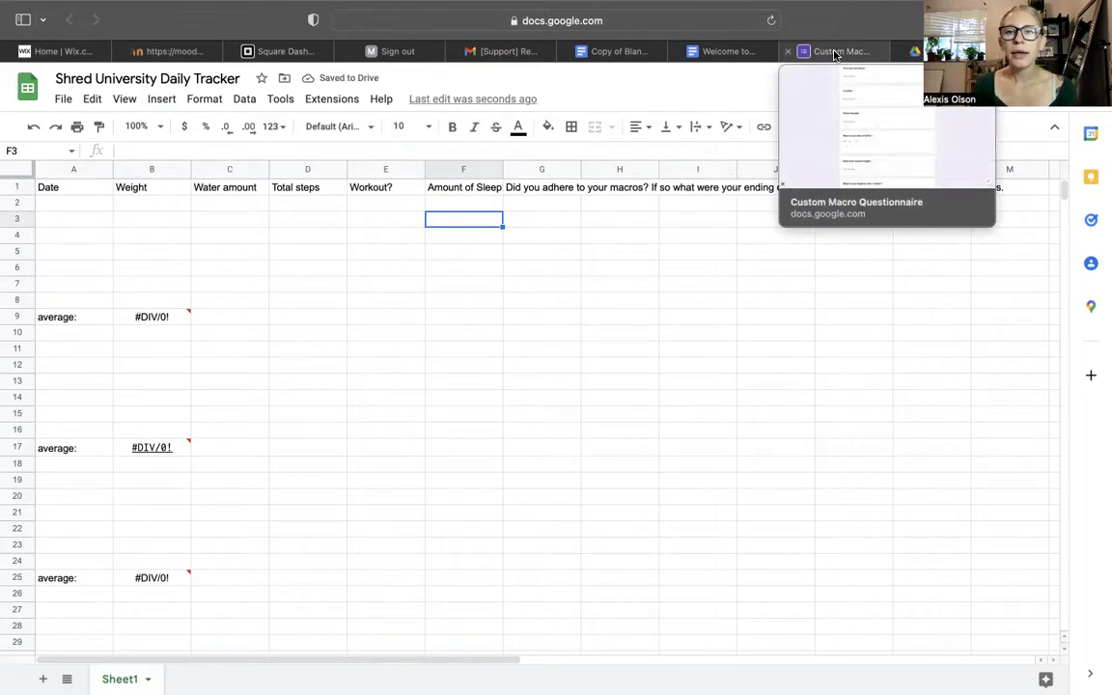
pyautogui.click(836, 54)
pyautogui.click(725, 52)
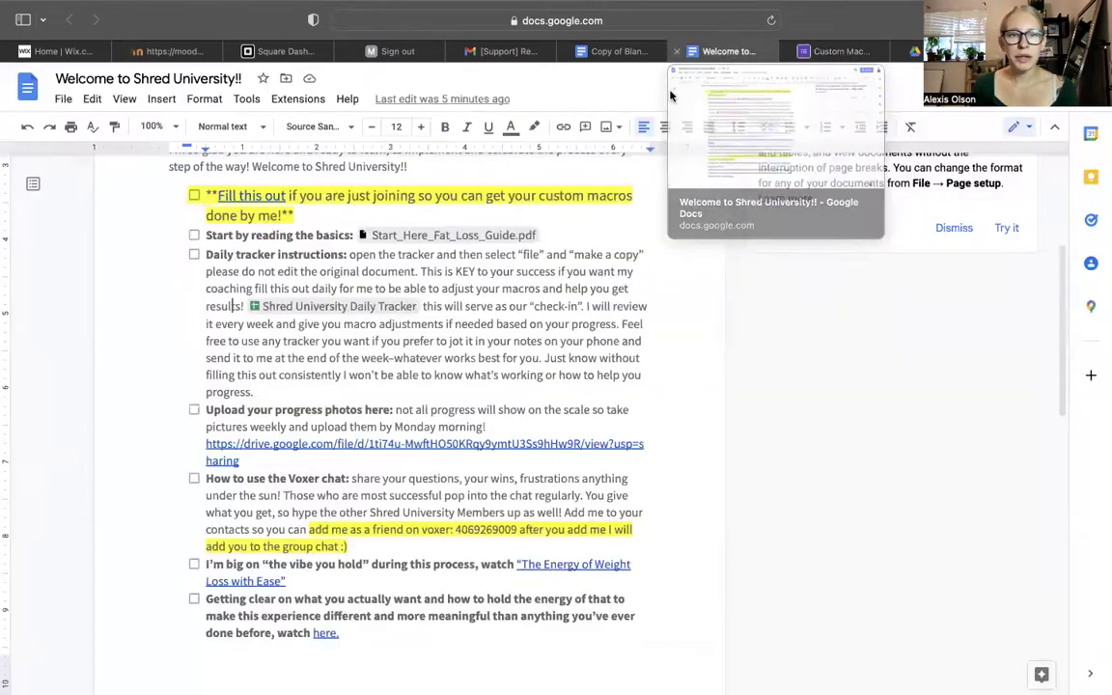
pyautogui.scroll(-3, 258, 392)
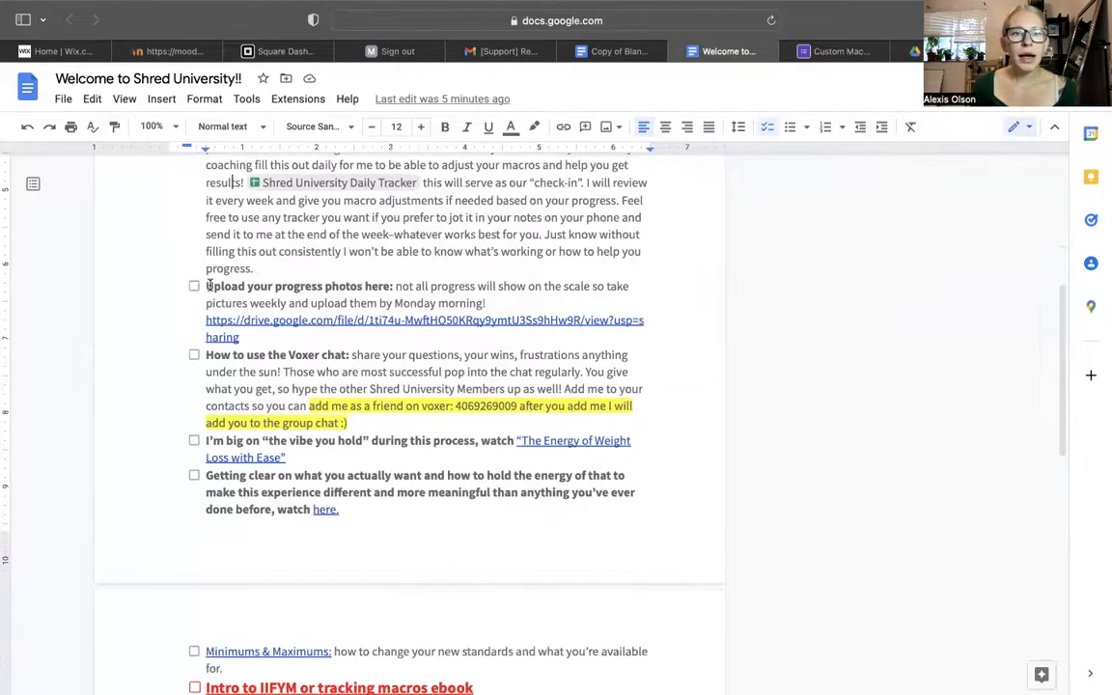
# - Preview the progress-photos Drive link, open its PDF, and put the cursor after the link
pyautogui.moveTo(208, 284); pyautogui.dragTo(204, 322)
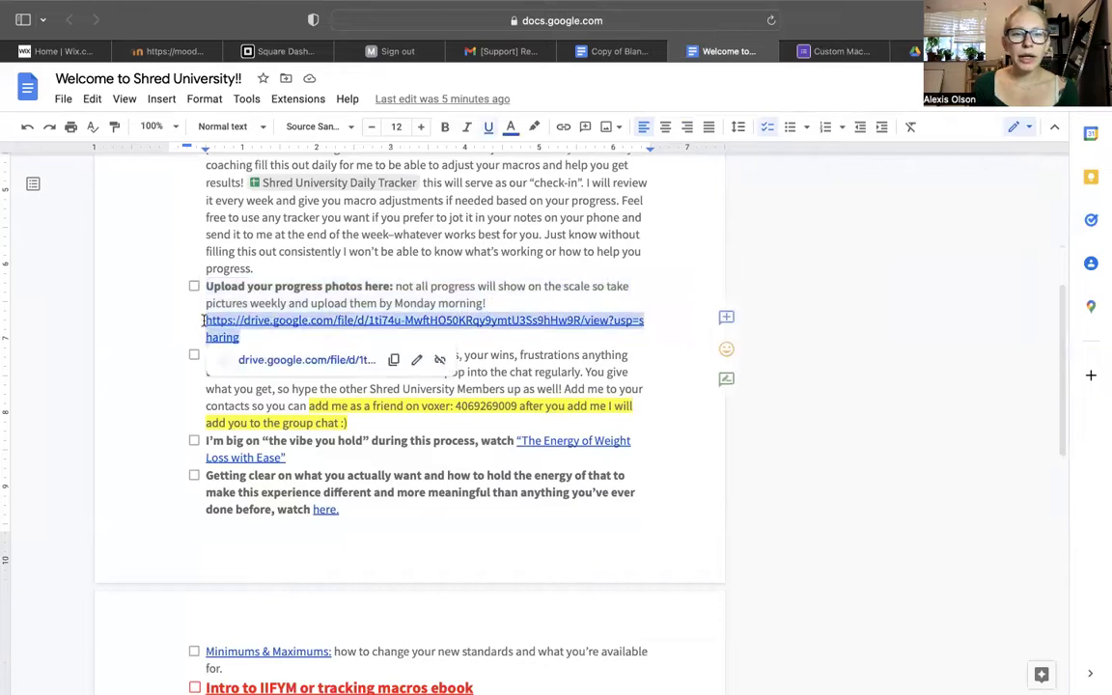
pyautogui.click(264, 333)
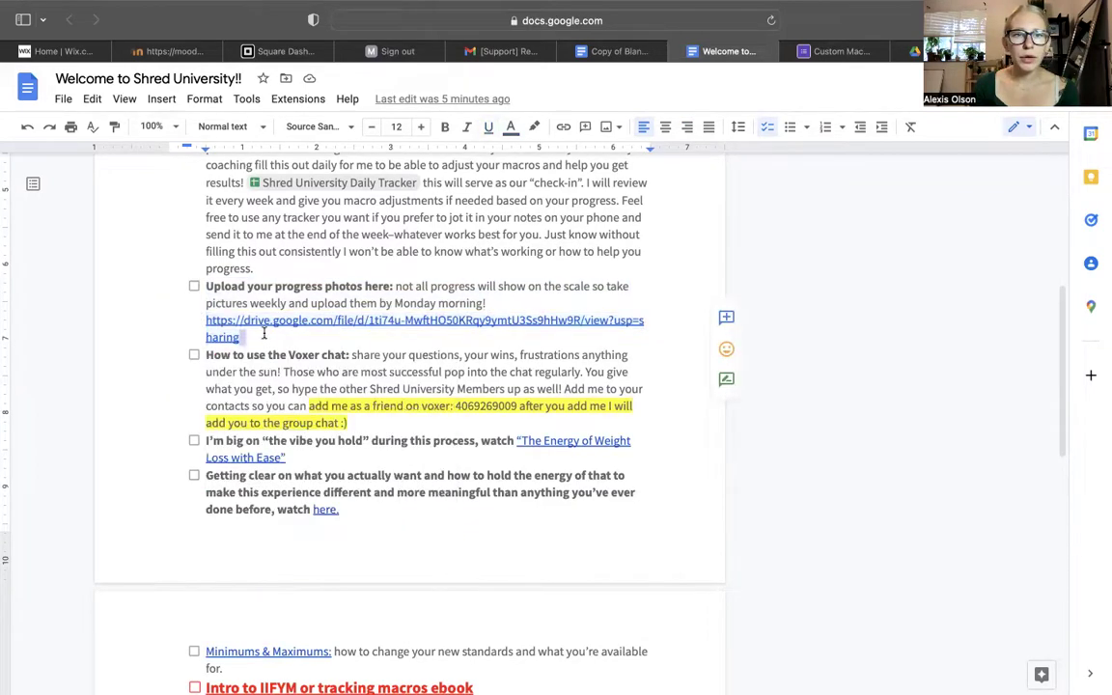
pyautogui.click(261, 319)
pyautogui.click(273, 361)
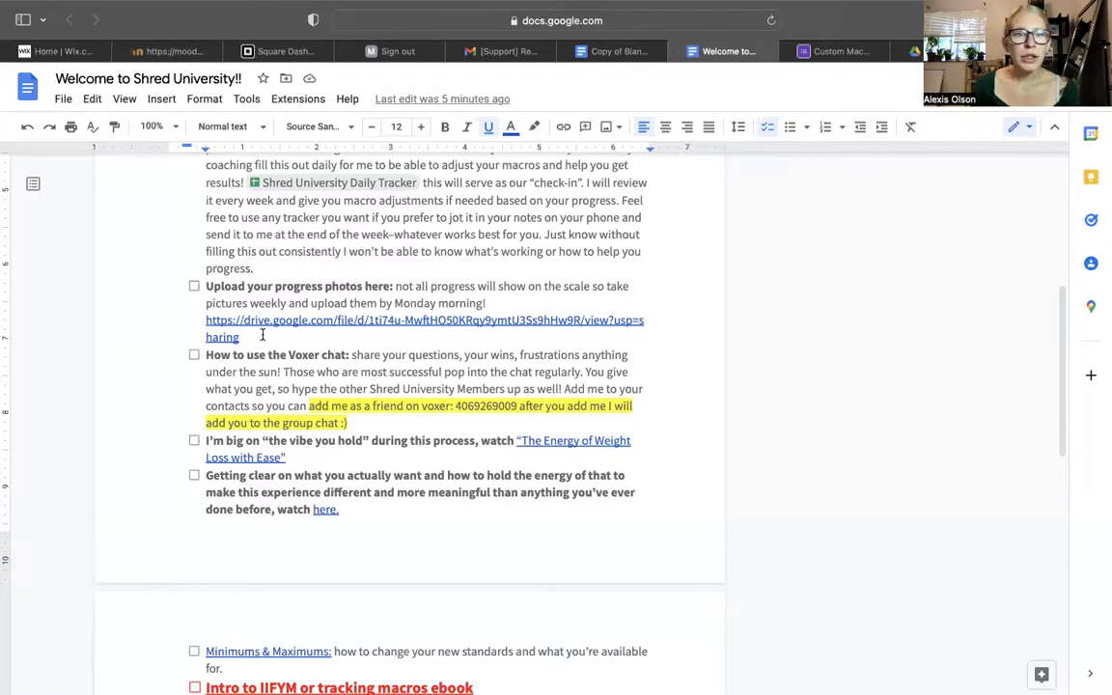
pyautogui.click(224, 337)
pyautogui.click(720, 242)
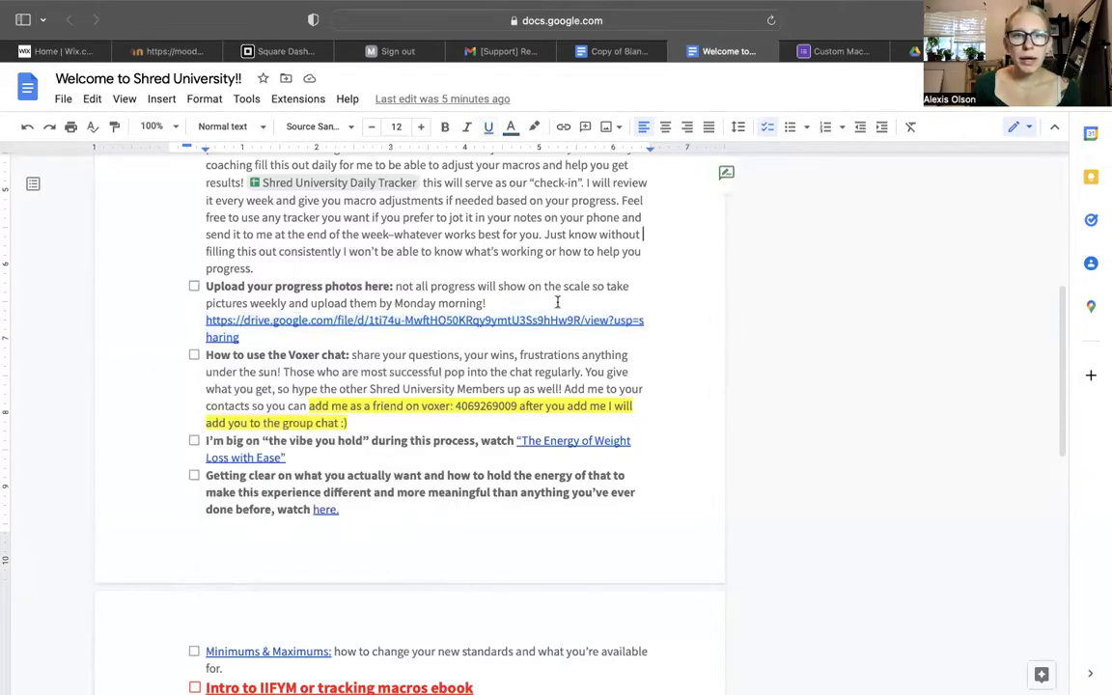
pyautogui.click(248, 336)
pyautogui.click(251, 337)
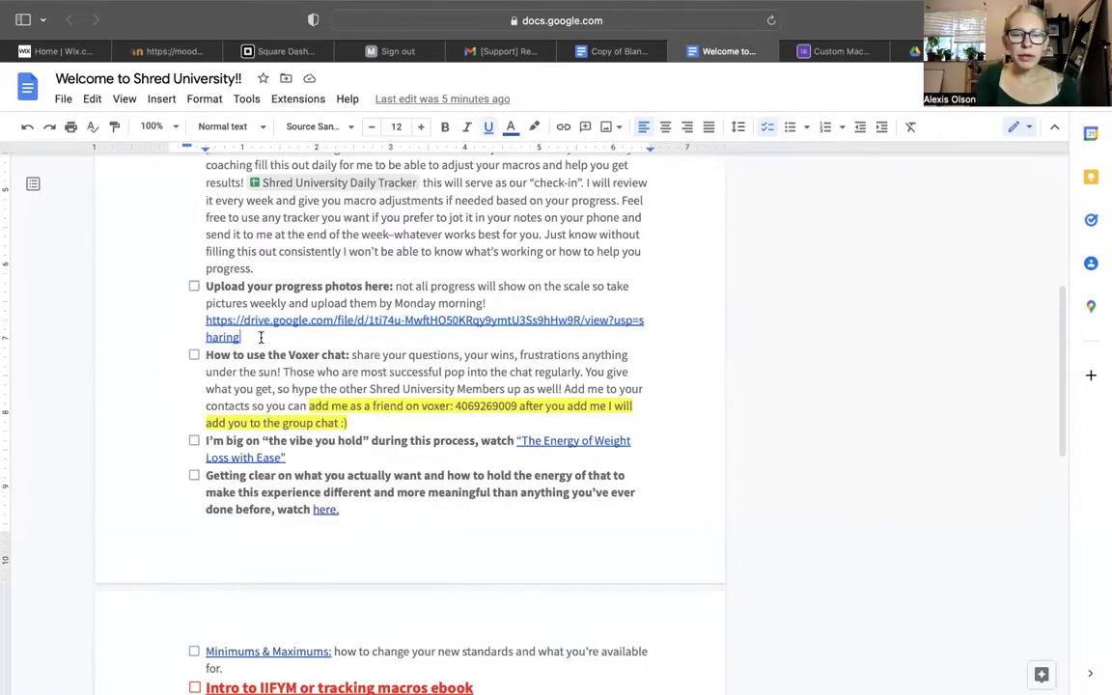
# - Append '** drop box' and add a plain line '-How to take your progress photos'
pyautogui.write('** drop ')
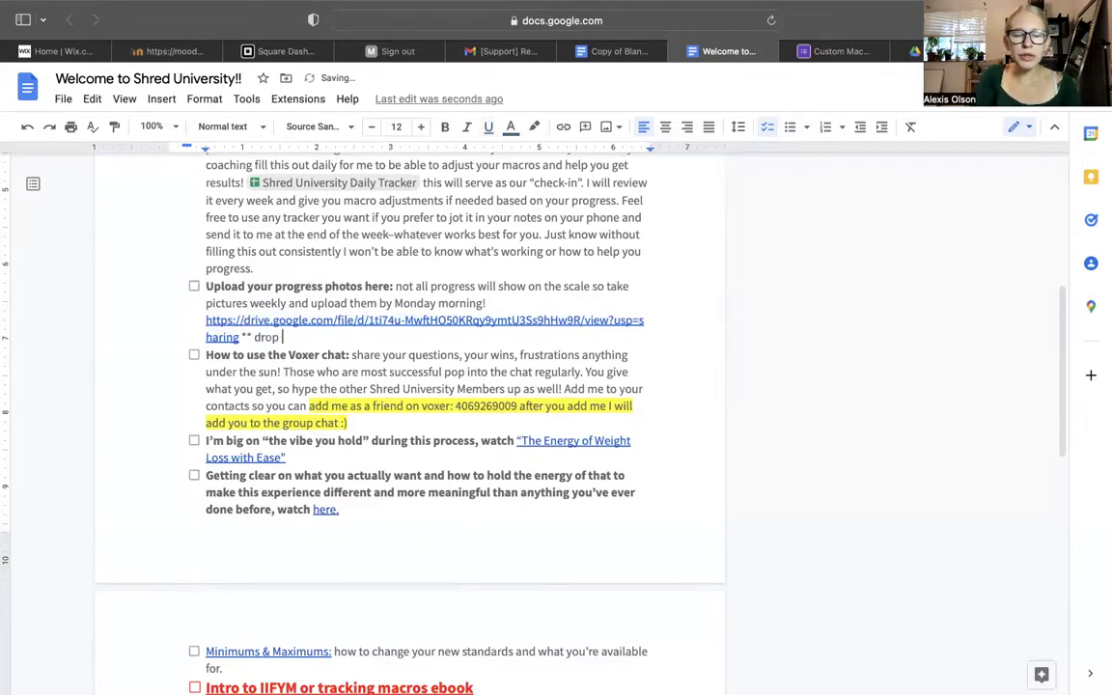
pyautogui.write('box')
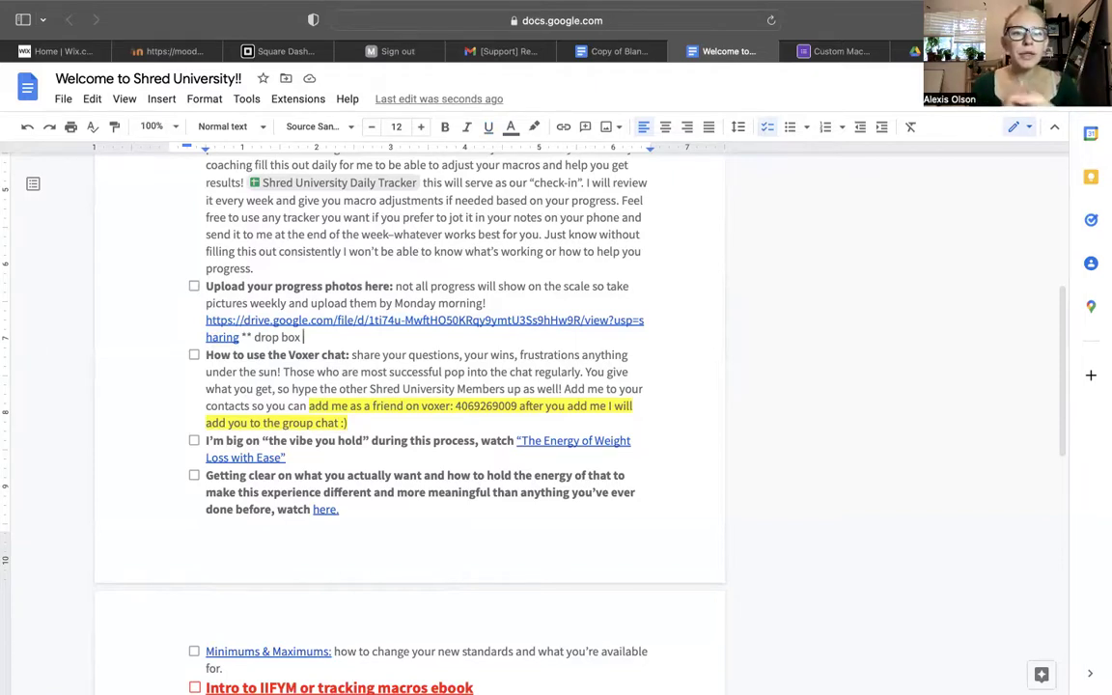
pyautogui.press('Return')
pyautogui.press('BackSpace')
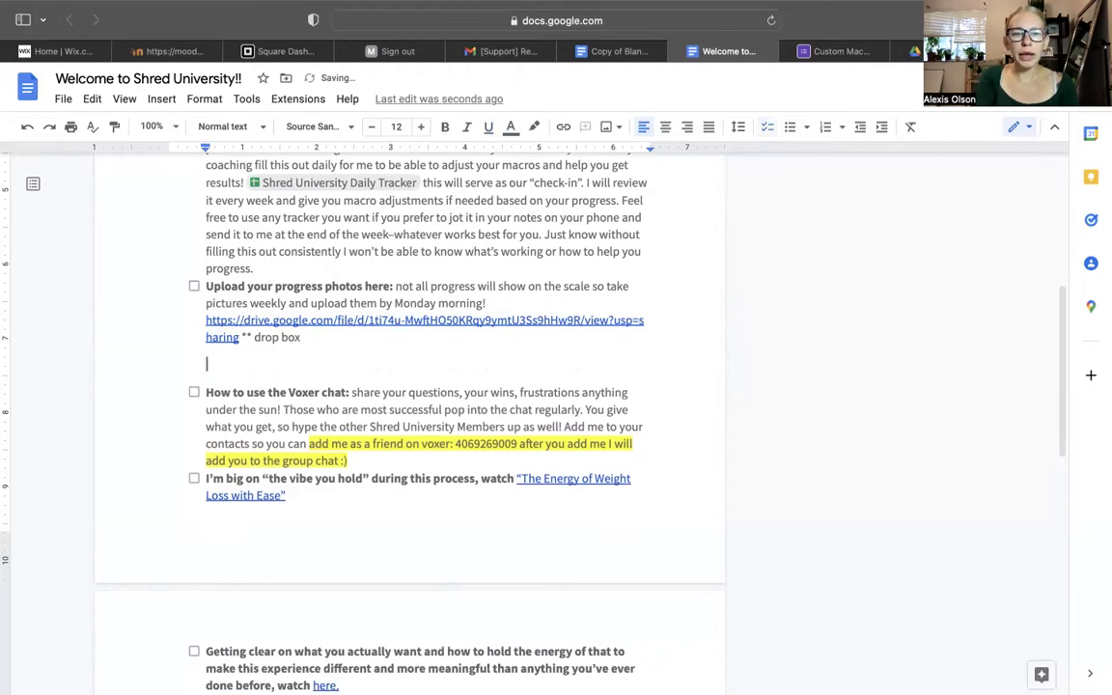
pyautogui.press('BackSpace')
pyautogui.write('-')
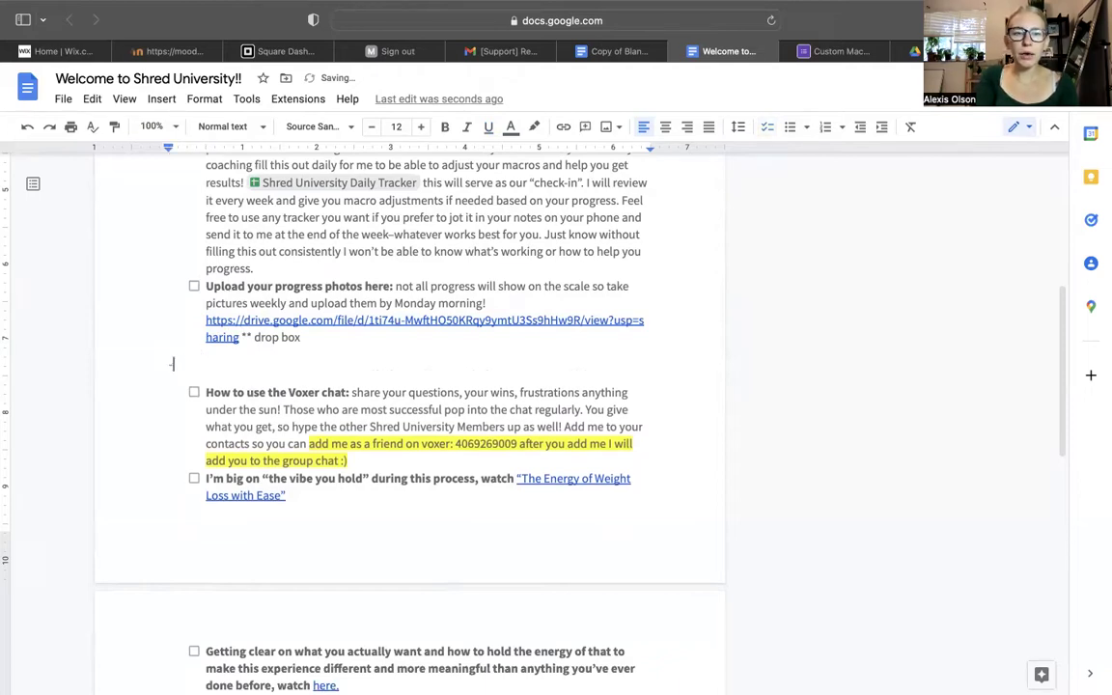
pyautogui.write('How to take your progress photos')
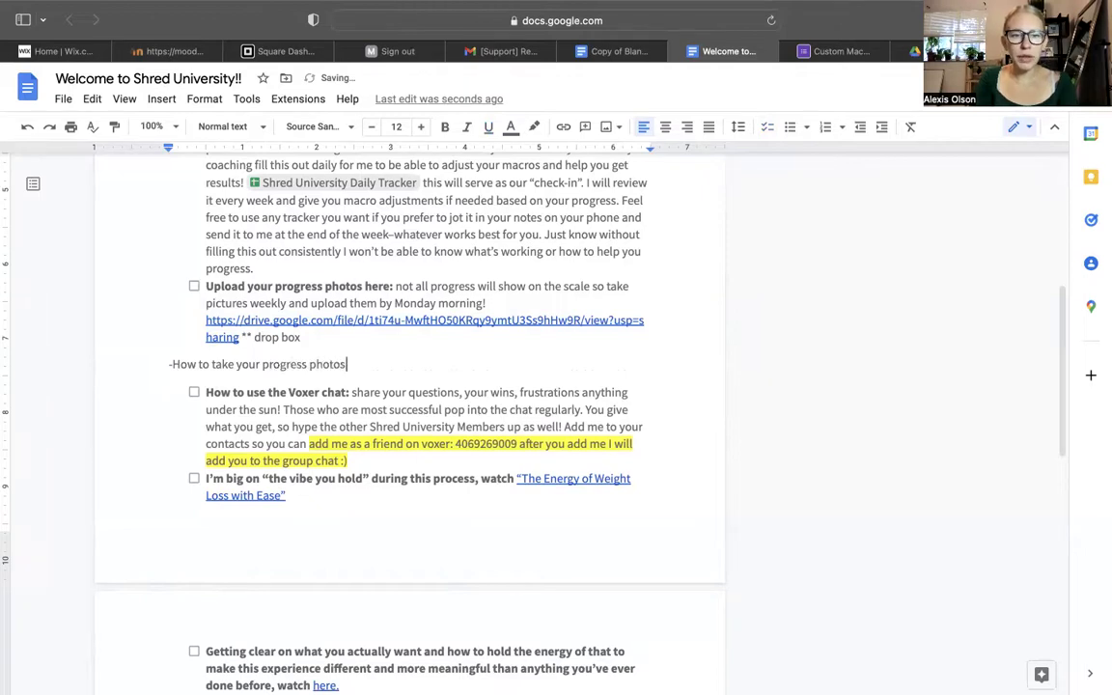
# - Move around the Voxer chat item and select its word 'How'
pyautogui.click(347, 391)
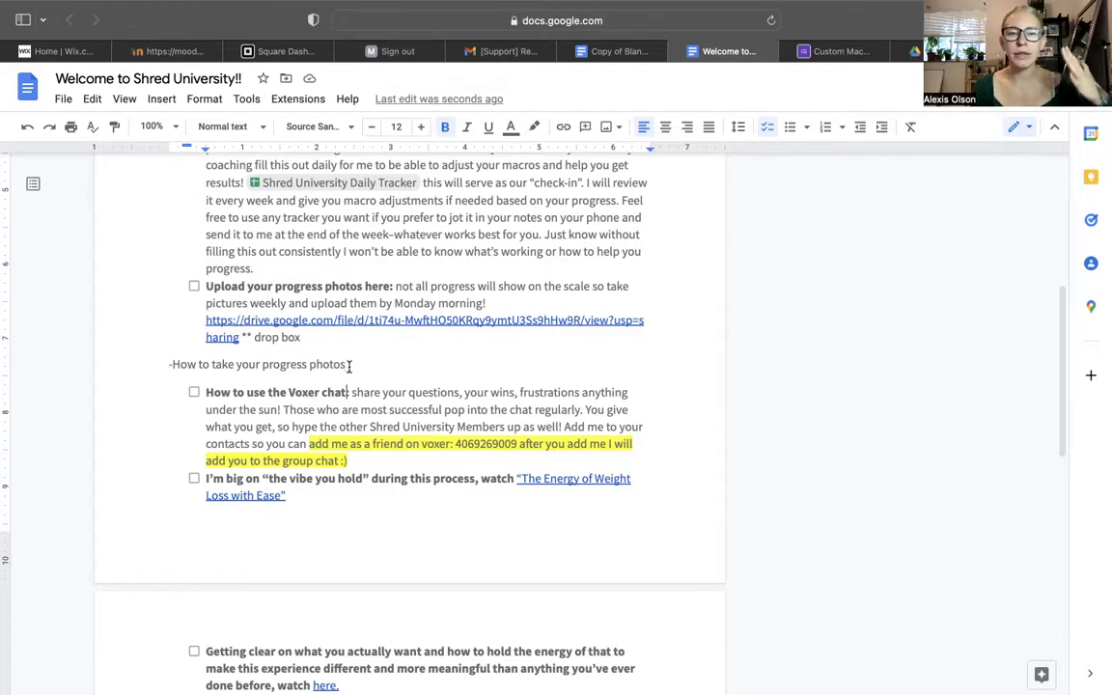
pyautogui.click(349, 365)
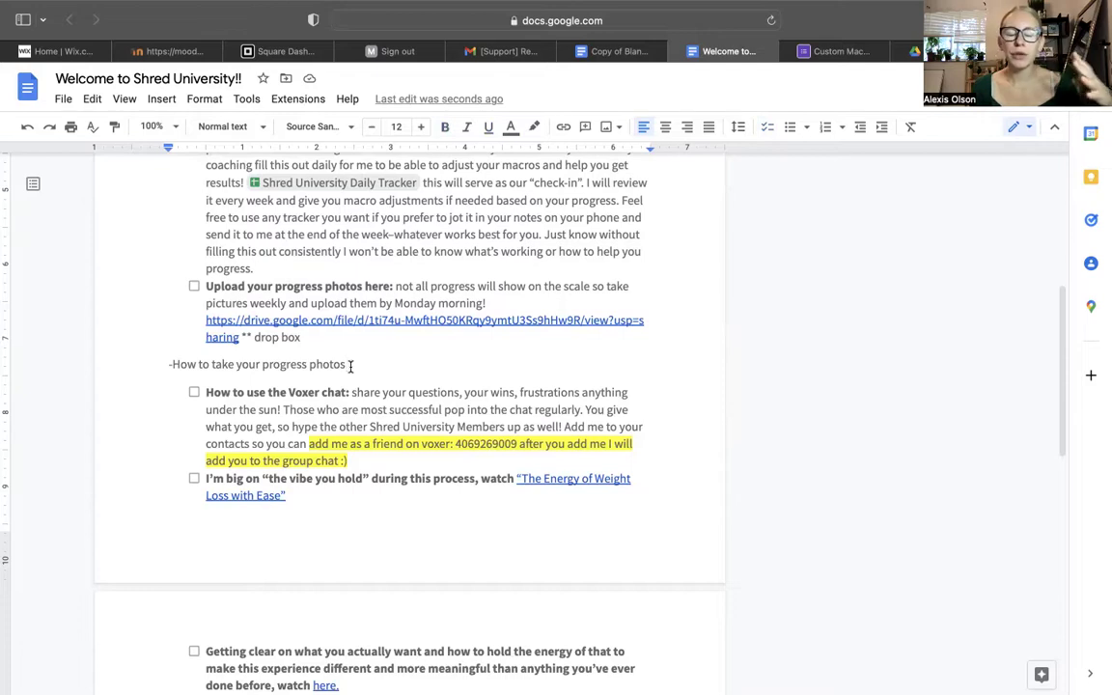
pyautogui.doubleClick(208, 392)
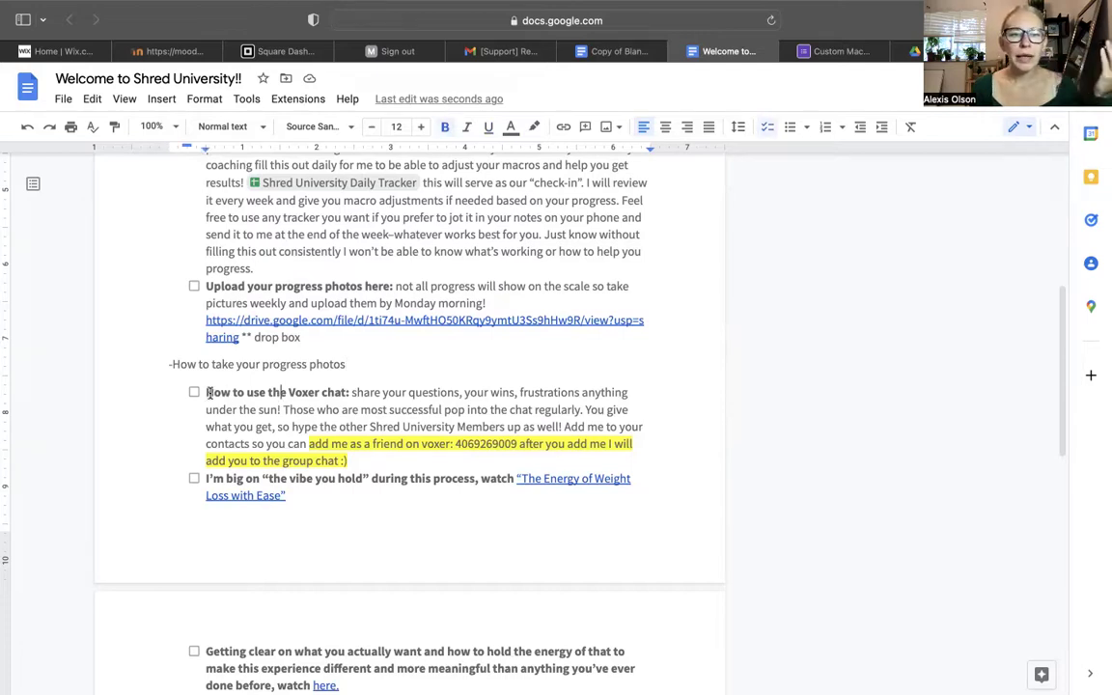
pyautogui.keyDown('shift'); pyautogui.click(385, 464); pyautogui.keyUp('shift')
pyautogui.click(385, 464)
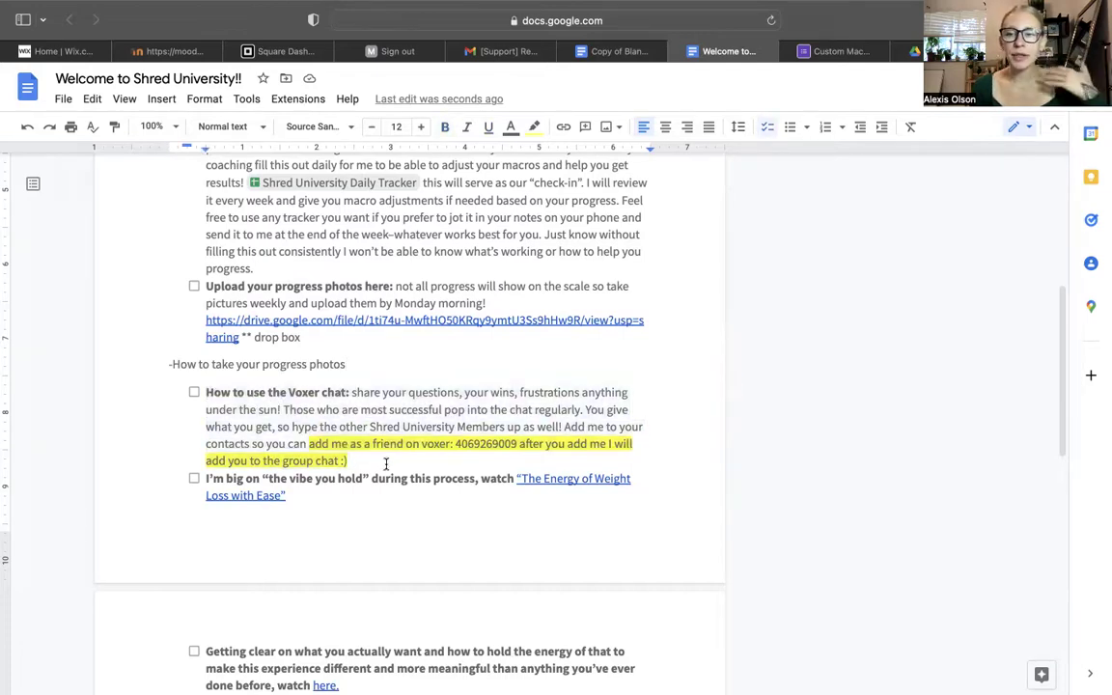
pyautogui.moveTo(385, 464); pyautogui.dragTo(290, 429)
pyautogui.click(206, 399)
pyautogui.click(289, 429)
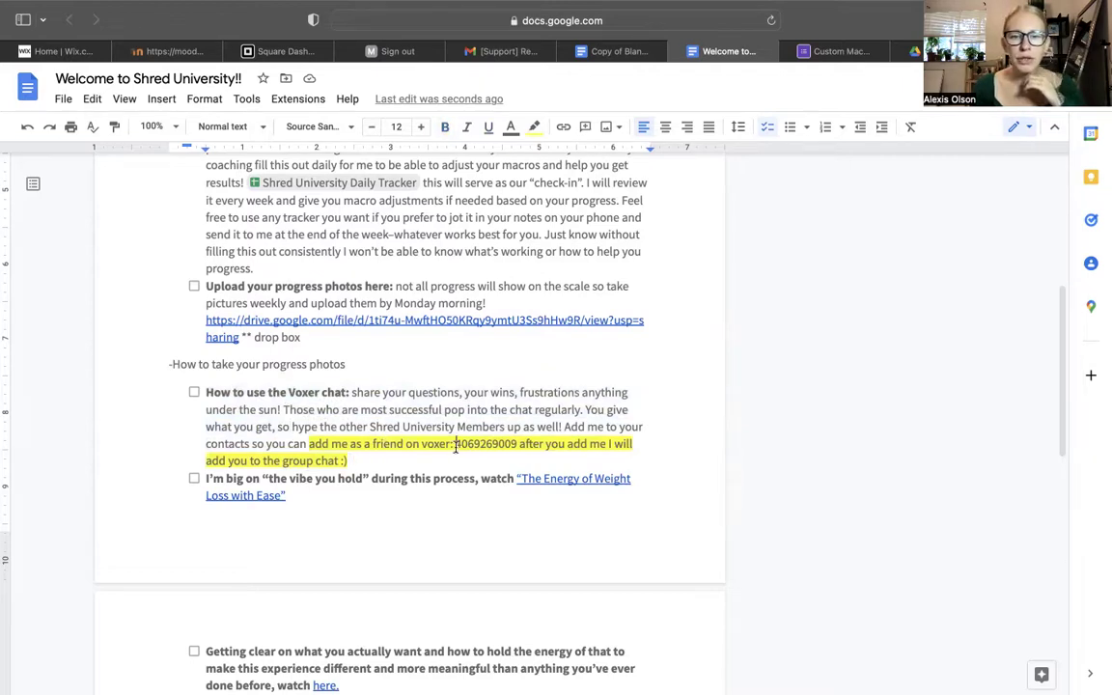
pyautogui.moveTo(455, 443); pyautogui.dragTo(516, 442)
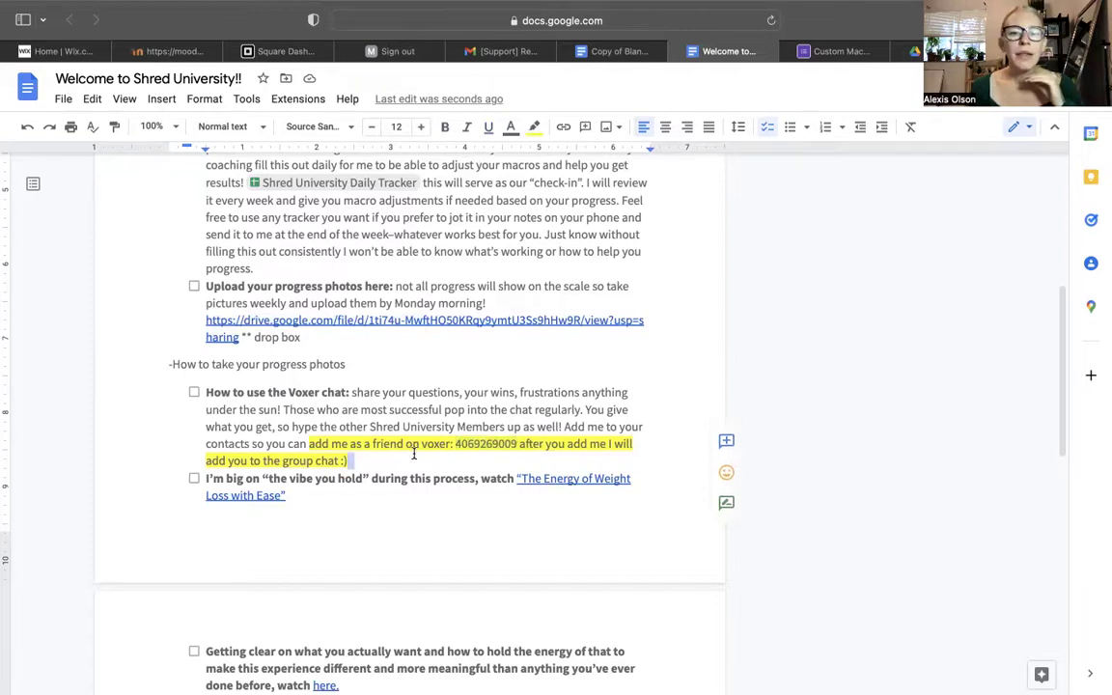
pyautogui.click(422, 443)
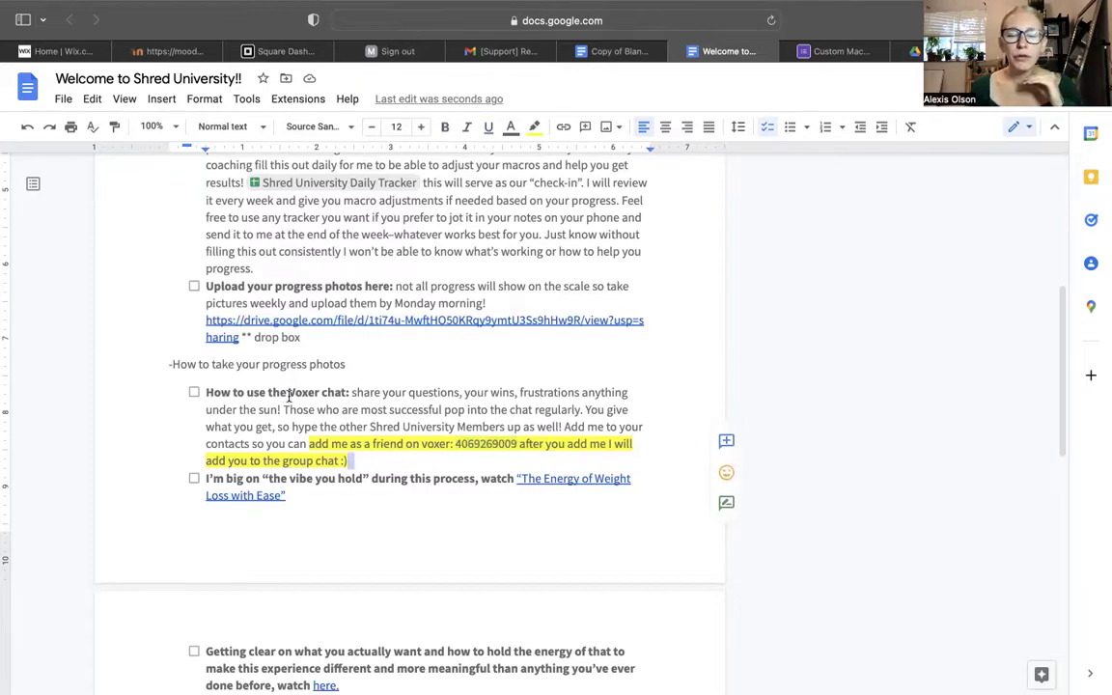
pyautogui.moveTo(288, 392); pyautogui.dragTo(312, 396)
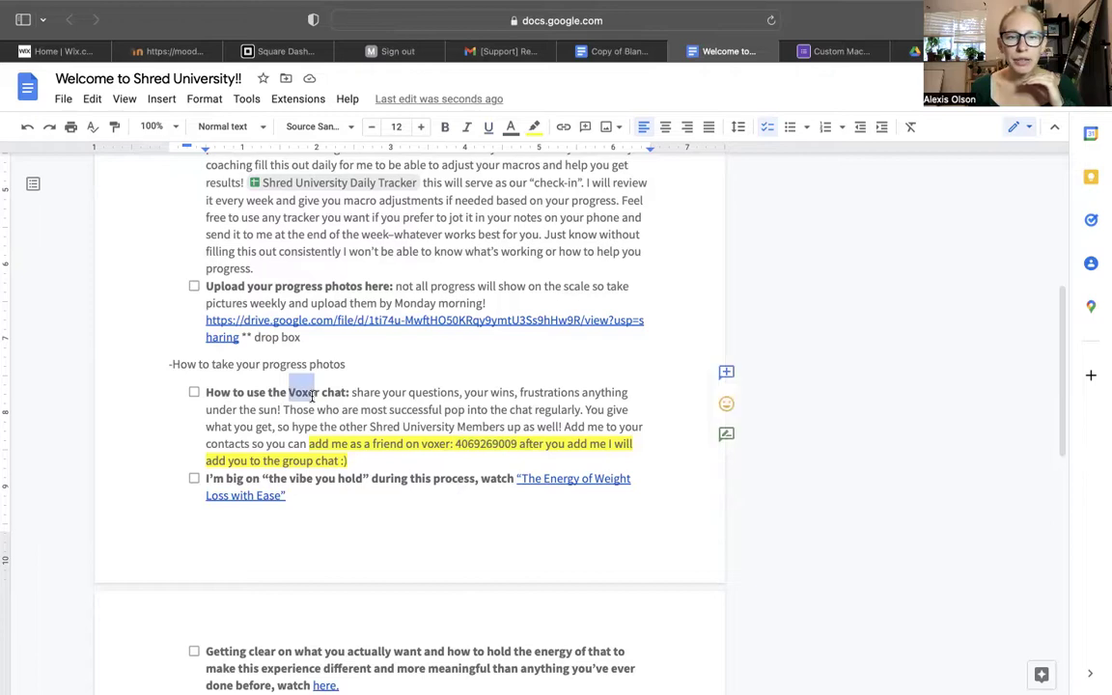
pyautogui.click(369, 457)
pyautogui.moveTo(364, 446); pyautogui.dragTo(426, 456)
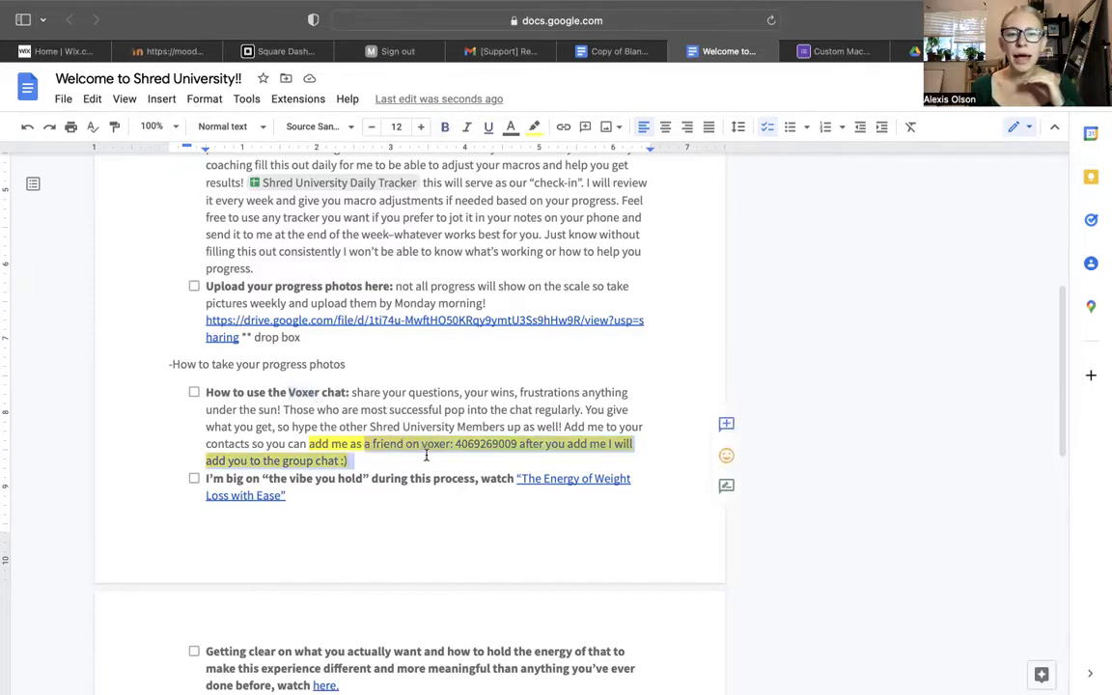
pyautogui.click(377, 462)
pyautogui.tripleClick(338, 460)
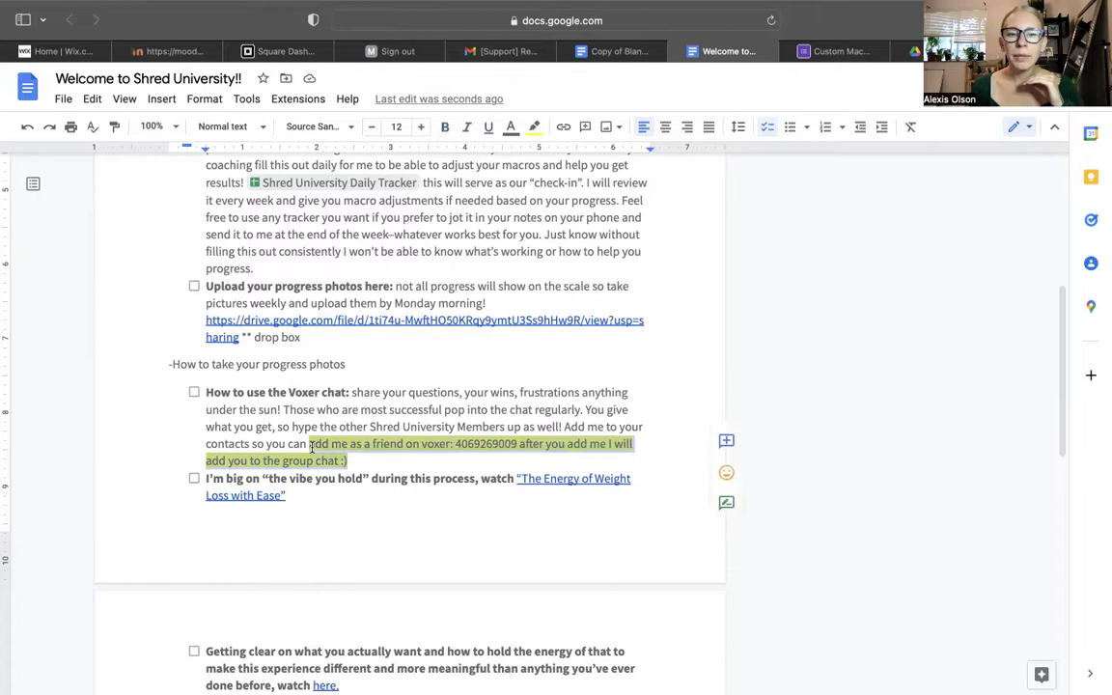
pyautogui.click(355, 463)
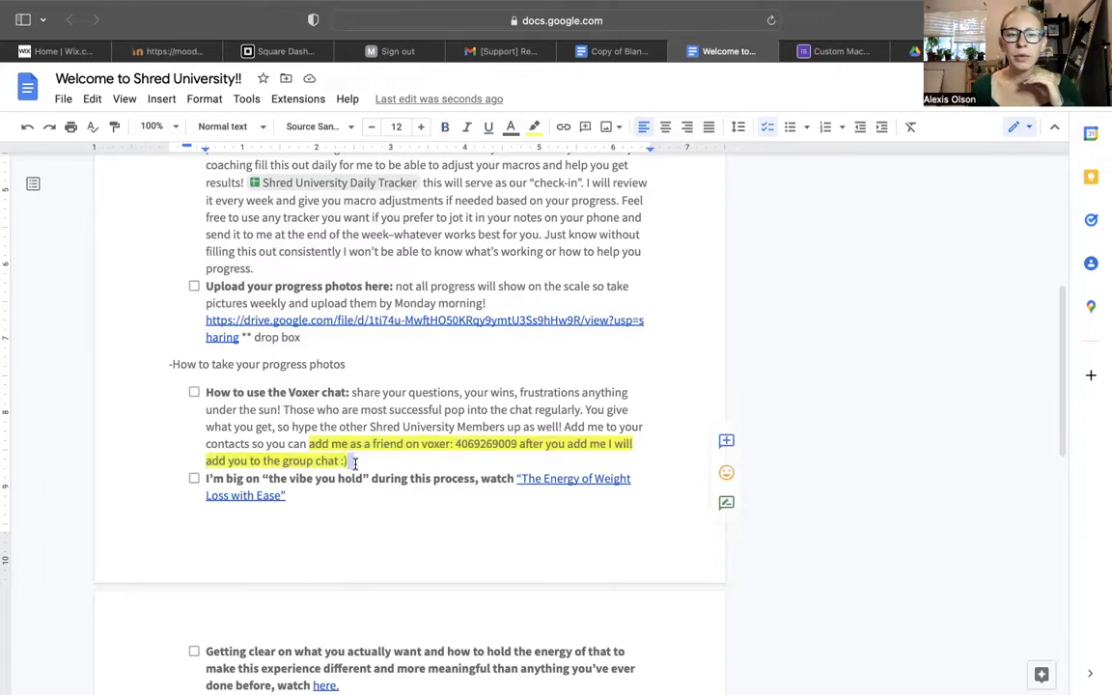
pyautogui.click(360, 466)
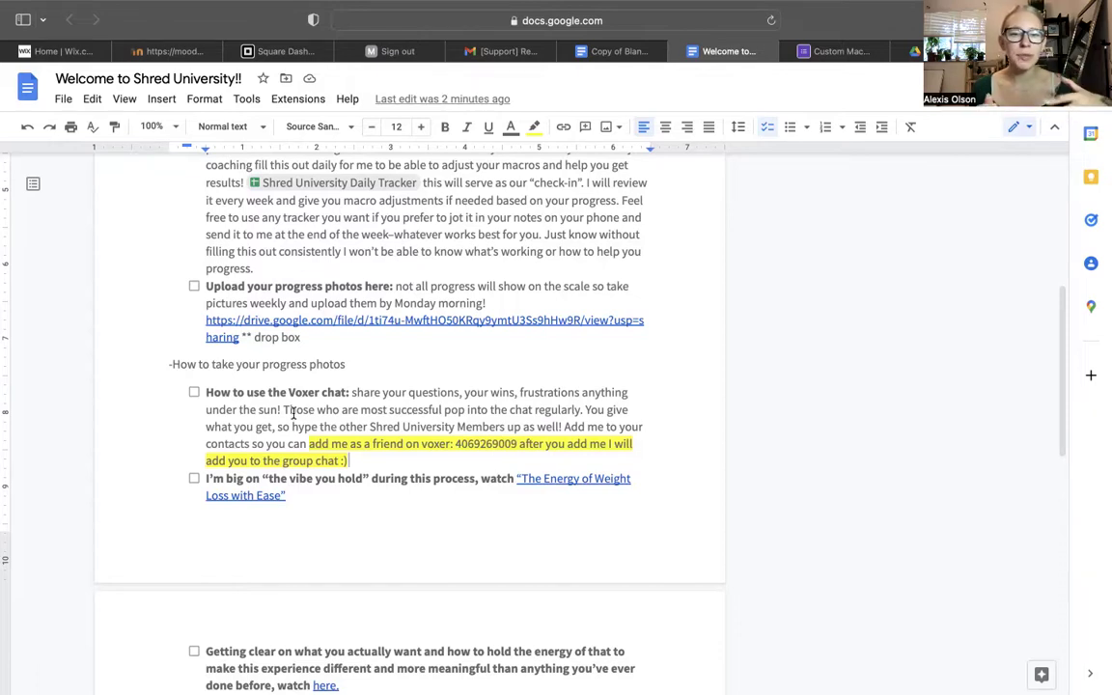
pyautogui.click(308, 495)
pyautogui.scroll(-1, 309, 494)
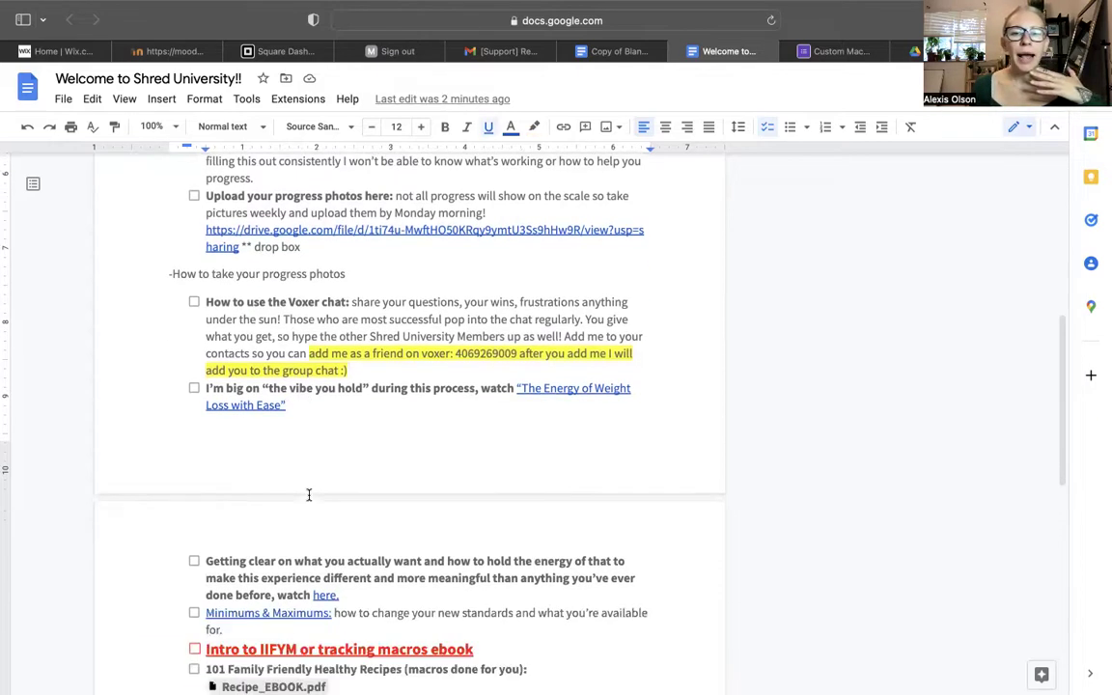
pyautogui.scroll(-1, 309, 495)
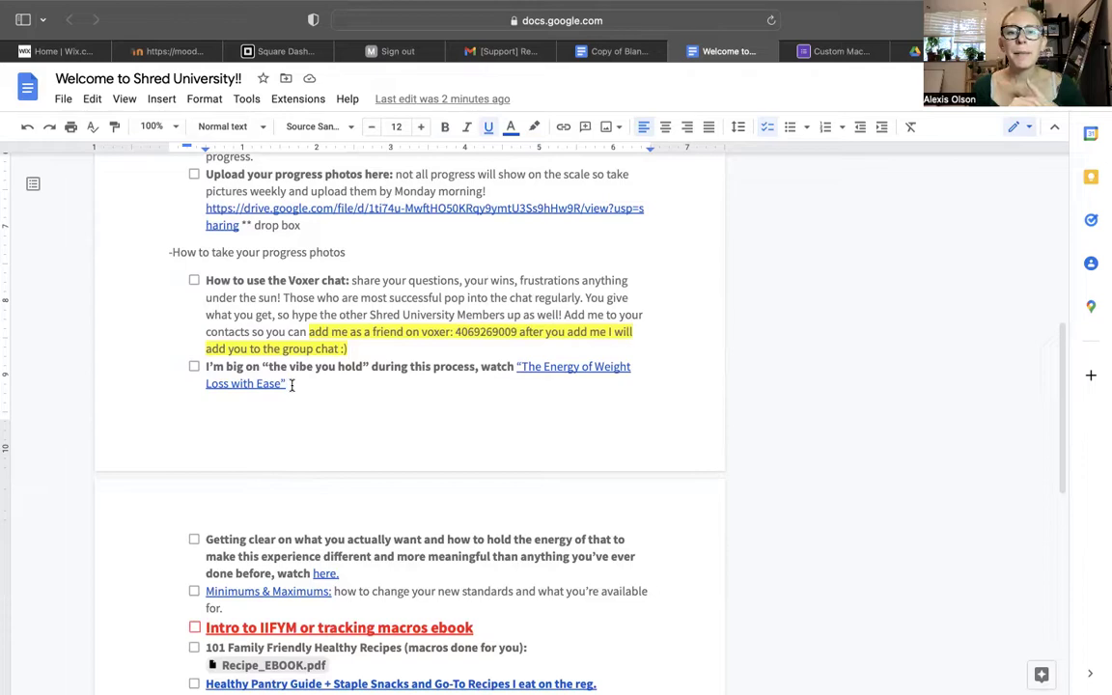
pyautogui.moveTo(287, 384); pyautogui.dragTo(518, 368)
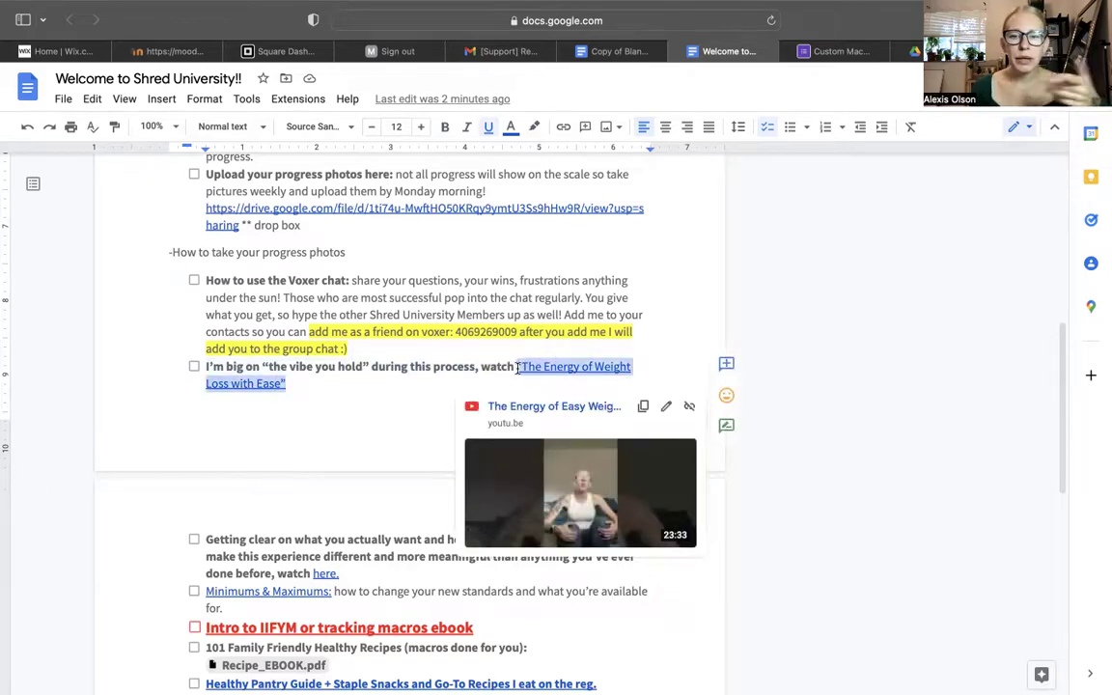
pyautogui.click(352, 430)
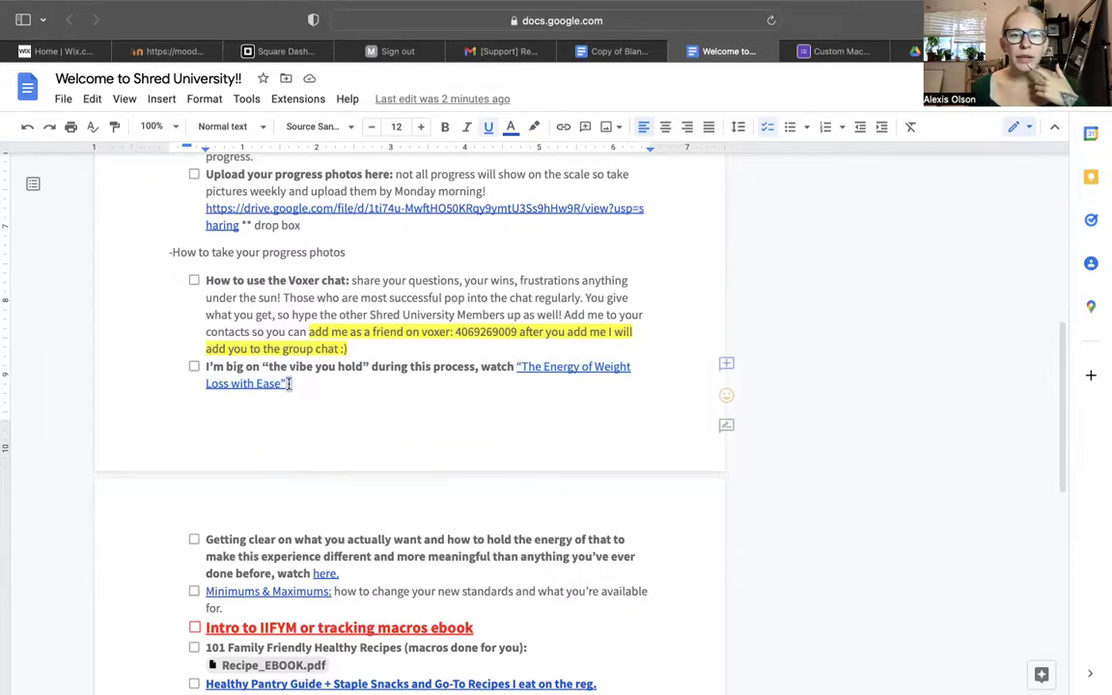
pyautogui.moveTo(289, 383); pyautogui.dragTo(518, 369)
pyautogui.click(414, 399)
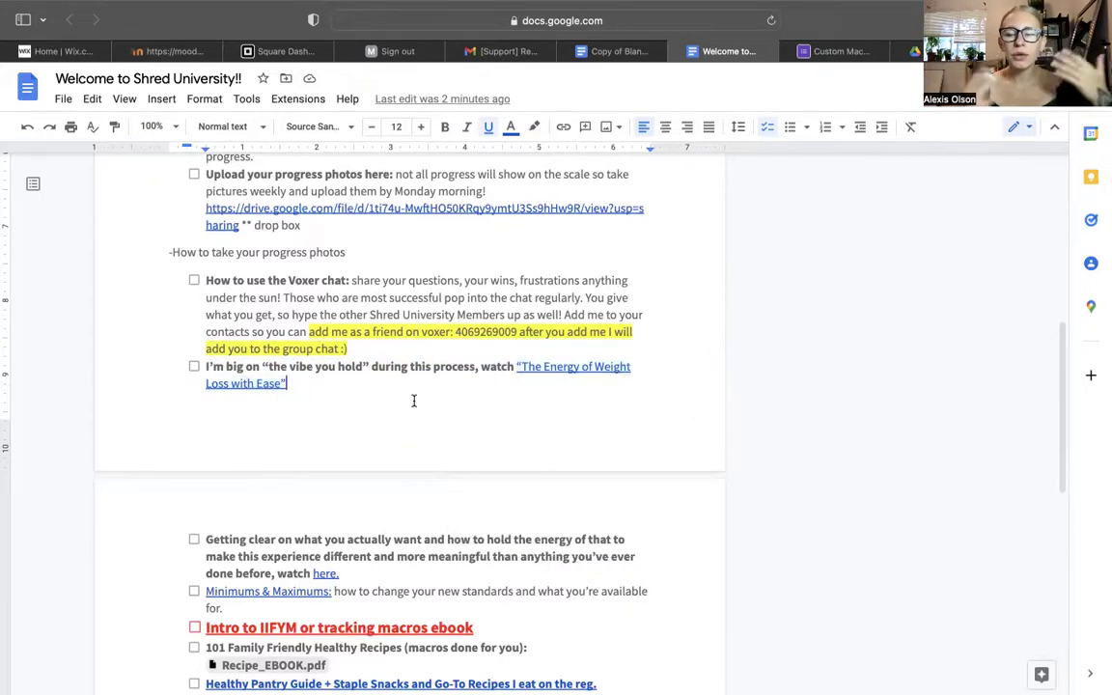
pyautogui.scroll(-3, 414, 399)
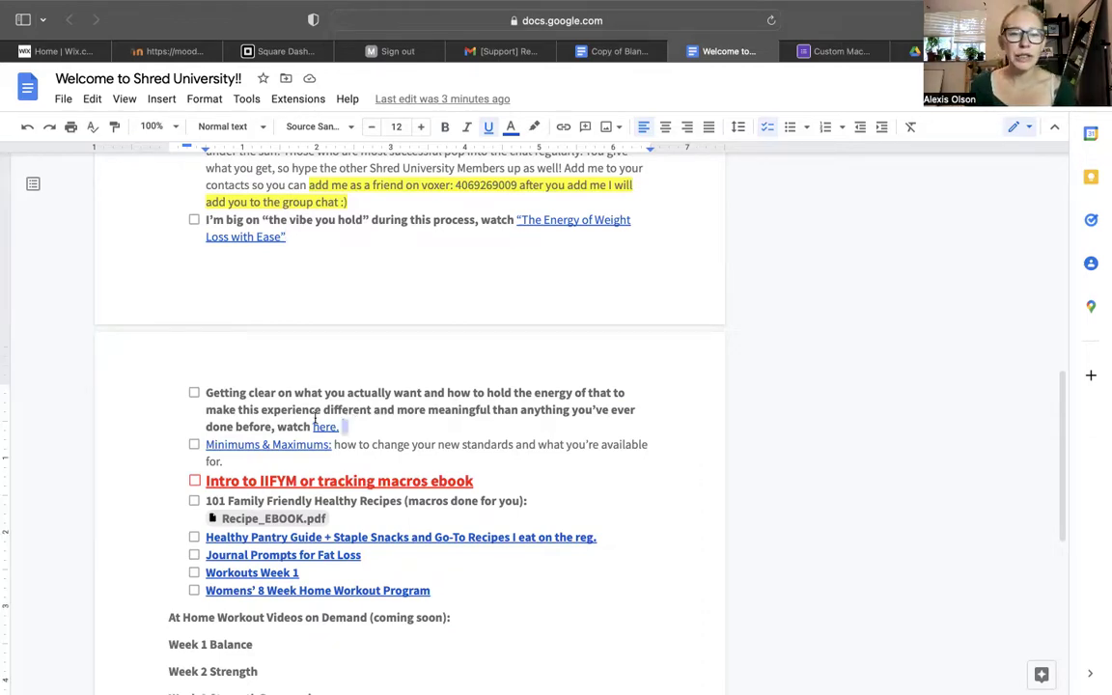
# - Select and deselect the Getting clear paragraph, leaving the cursor after it
pyautogui.moveTo(355, 421); pyautogui.dragTo(207, 392)
pyautogui.click(205, 394)
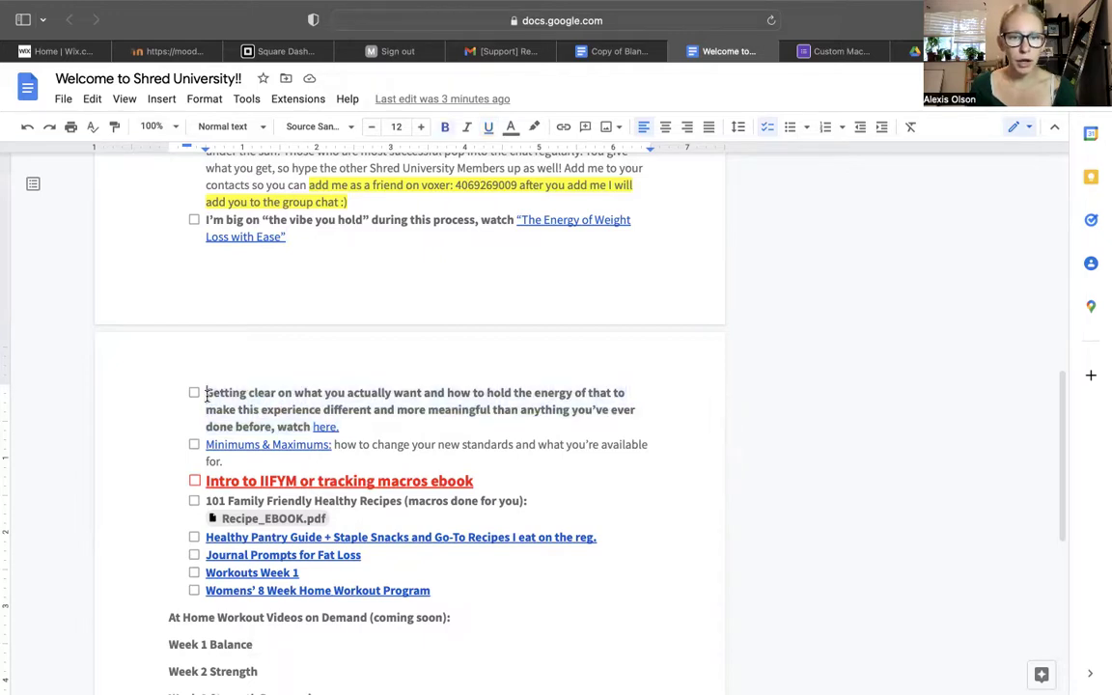
pyautogui.click(343, 427)
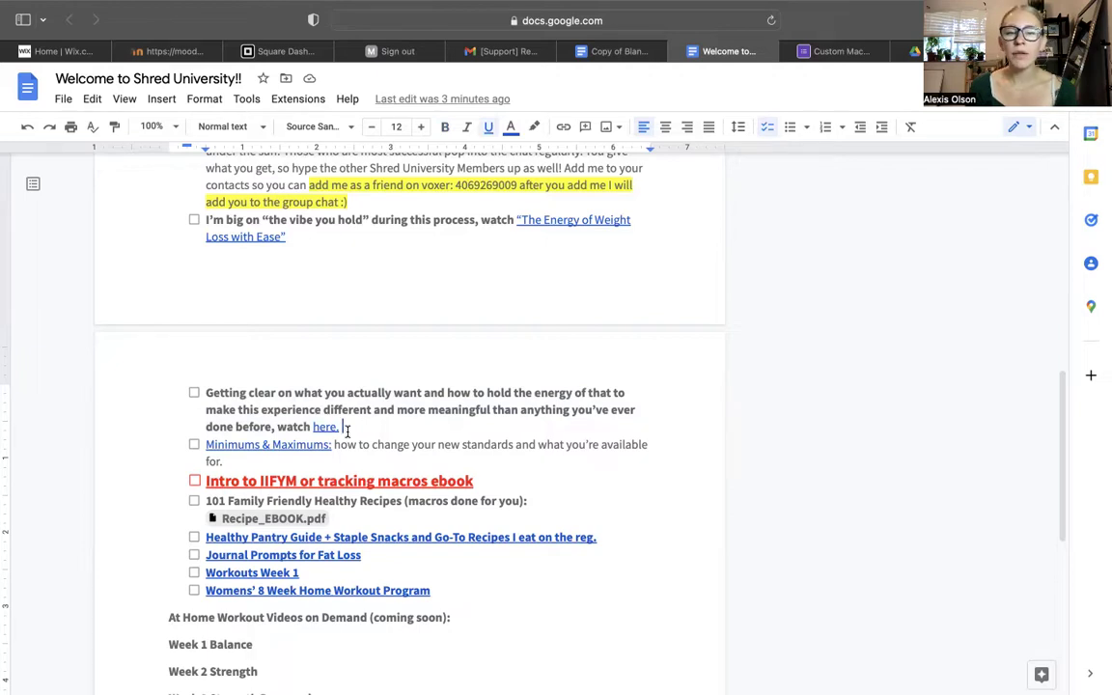
# - Scroll past the Minimums & Maximums description to bring up the Recipe_EBOOK.pdf preview card
pyautogui.scroll(-1, 347, 430)
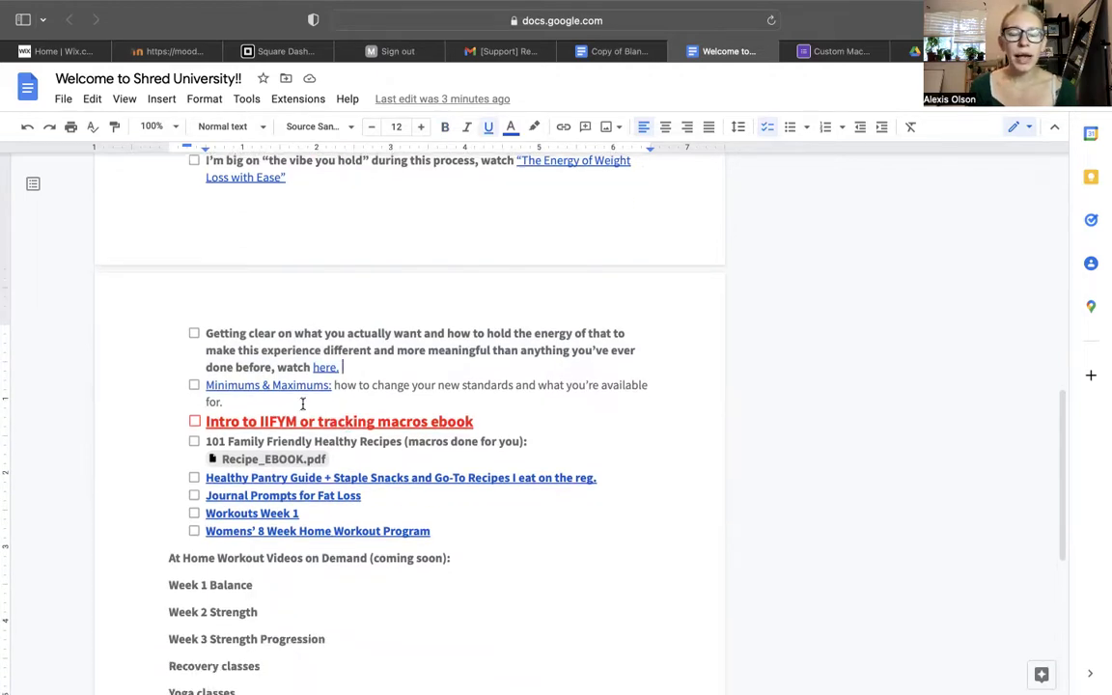
pyautogui.moveTo(333, 385); pyautogui.dragTo(353, 396)
pyautogui.click(352, 396)
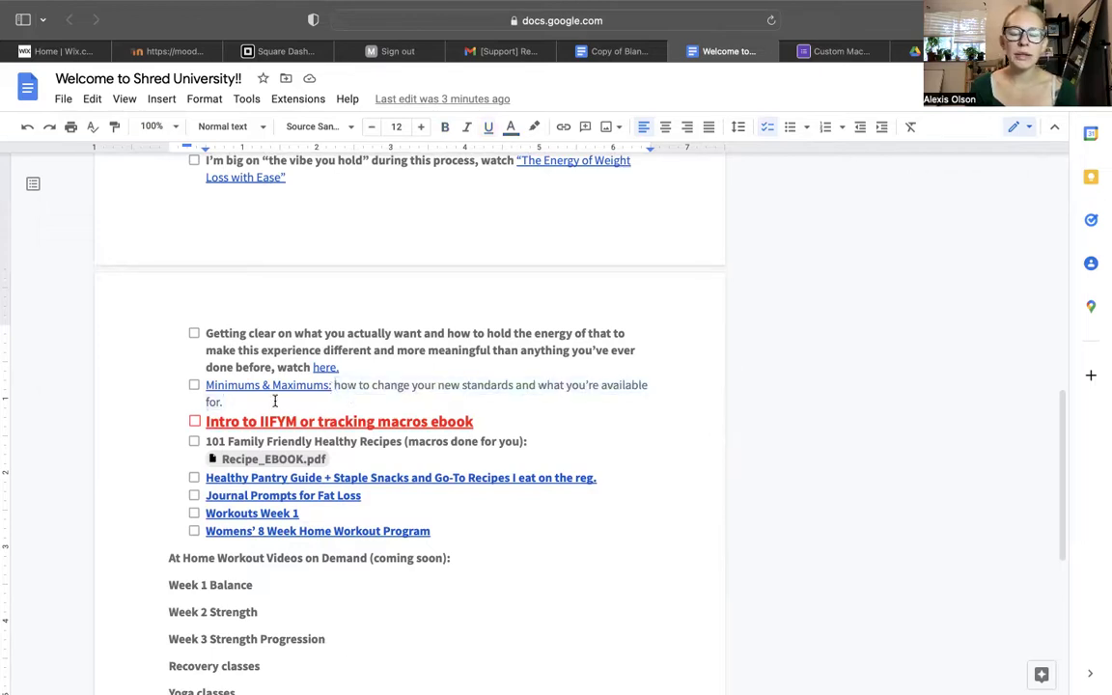
pyautogui.scroll(-1, 275, 403)
pyautogui.scroll(-1, 275, 403)
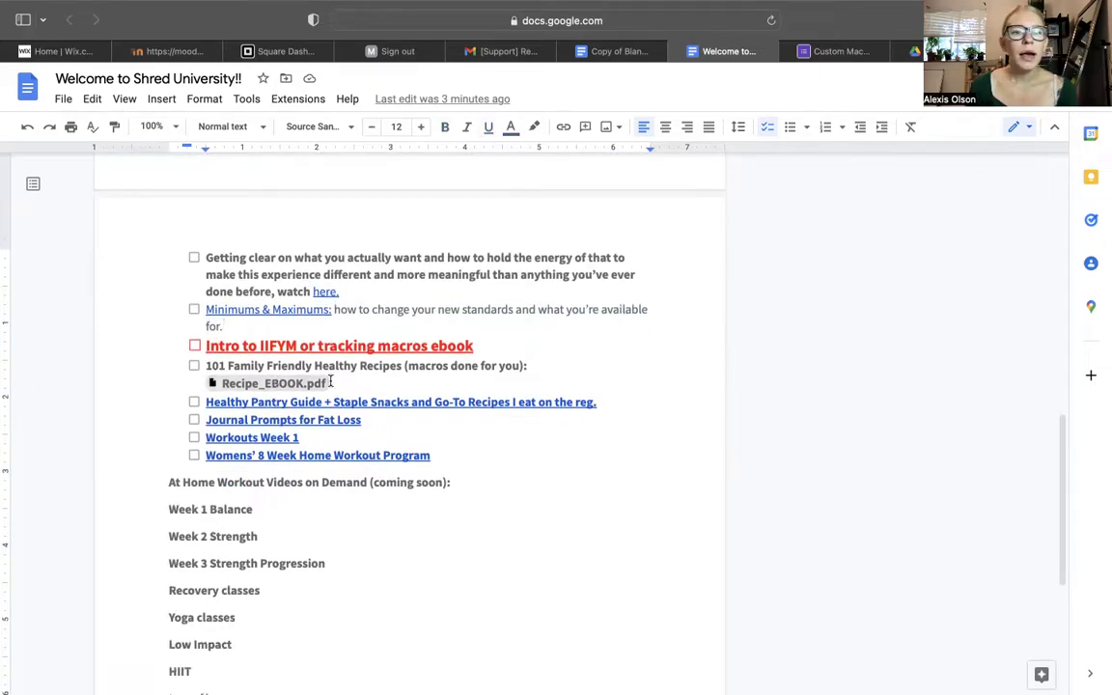
pyautogui.moveTo(307, 385)
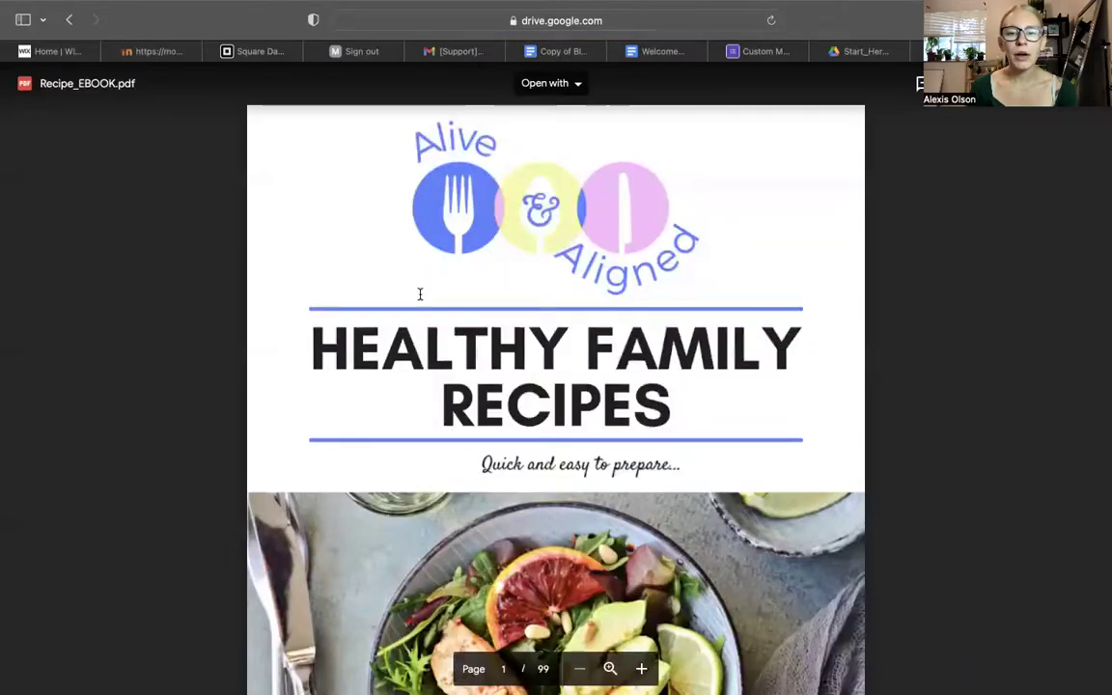
# - Scroll Recipe_EBOOK.pdf to the chicken wrap recipes and highlight their protein, carbohydrate and fat amounts
pyautogui.scroll(-10, 420, 294)
pyautogui.scroll(-20, 420, 293)
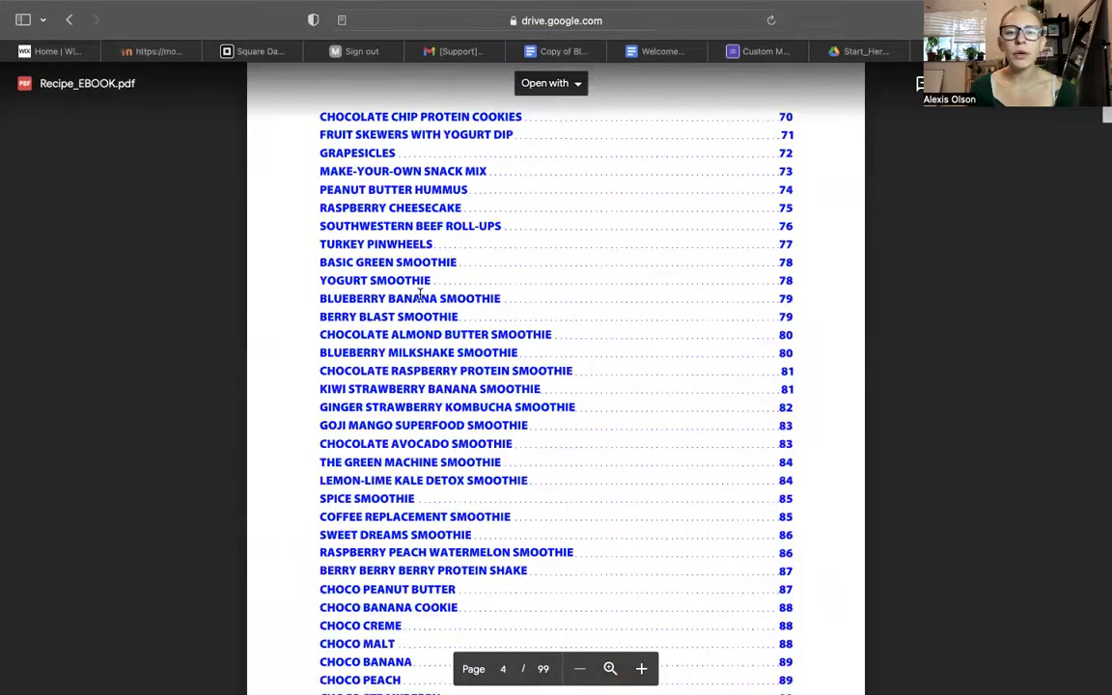
pyautogui.scroll(-3, 420, 293)
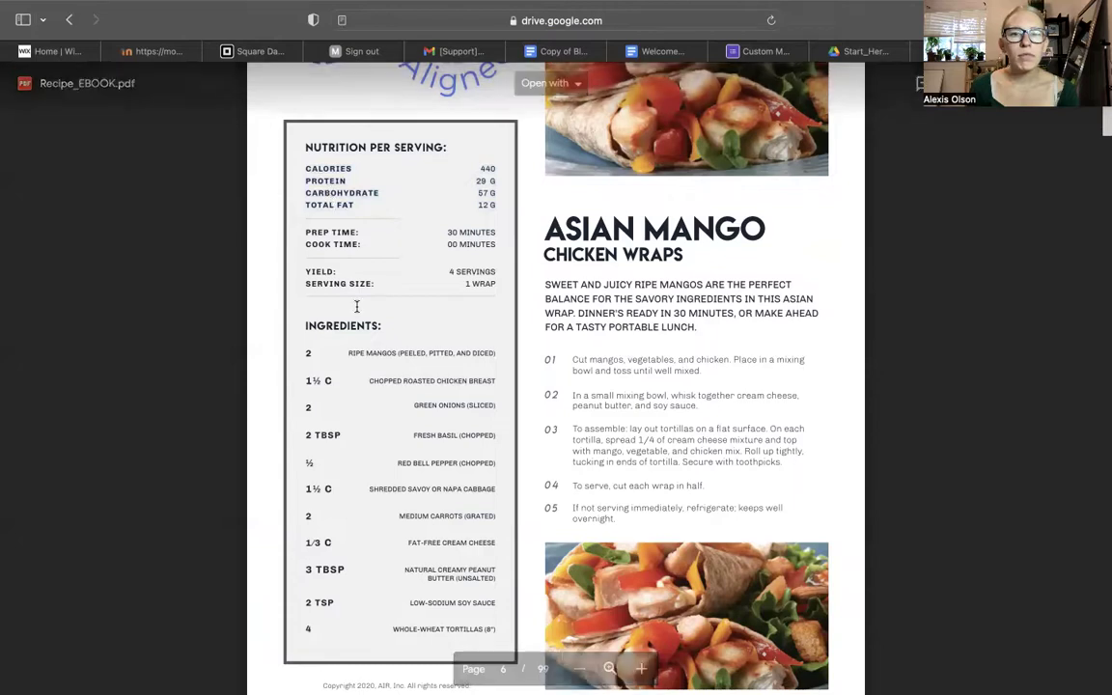
pyautogui.moveTo(391, 247); pyautogui.dragTo(487, 211)
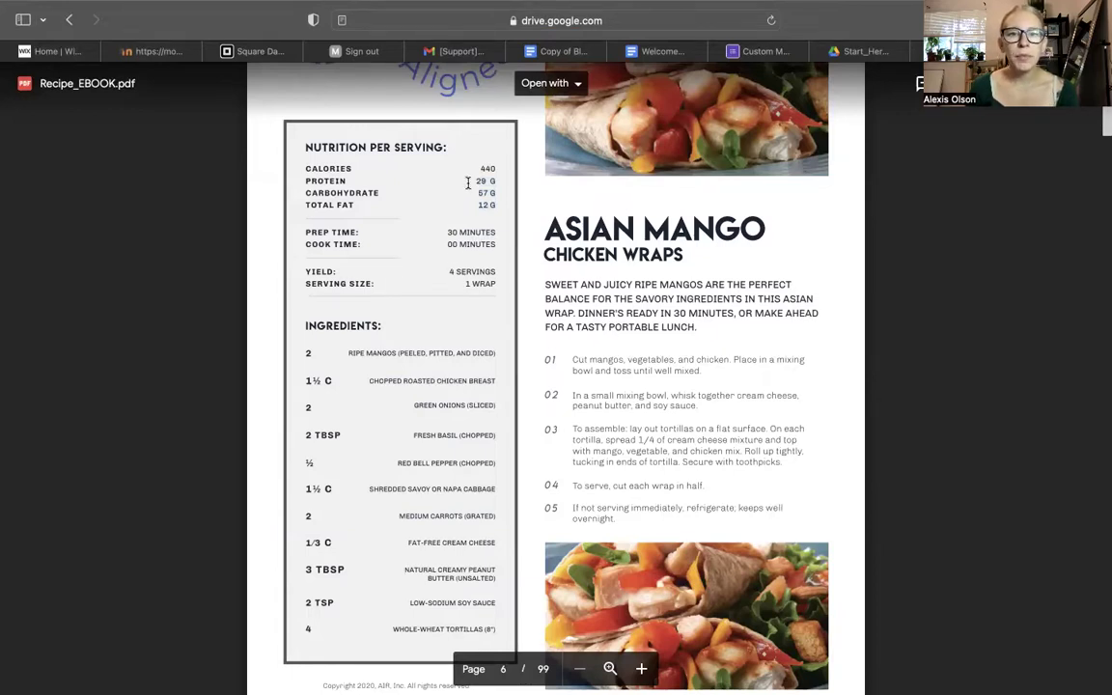
pyautogui.moveTo(472, 173)
pyautogui.mouseDown()
pyautogui.moveTo(500, 208)
pyautogui.moveTo(483, 179)
pyautogui.mouseUp()
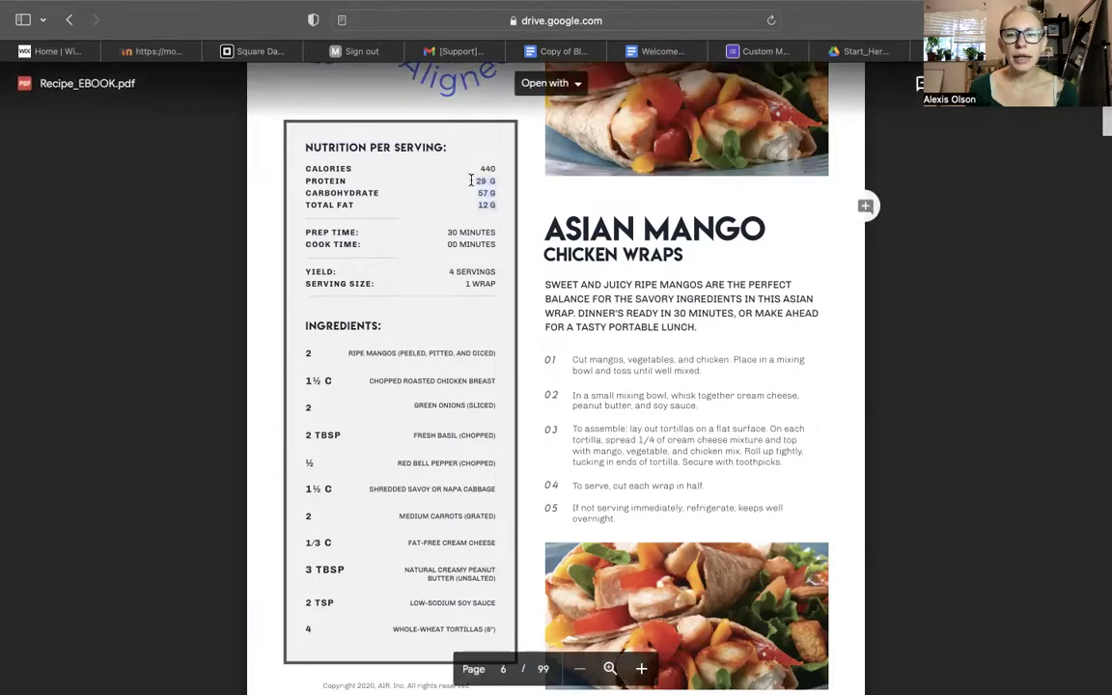
pyautogui.scroll(-10, 442, 290)
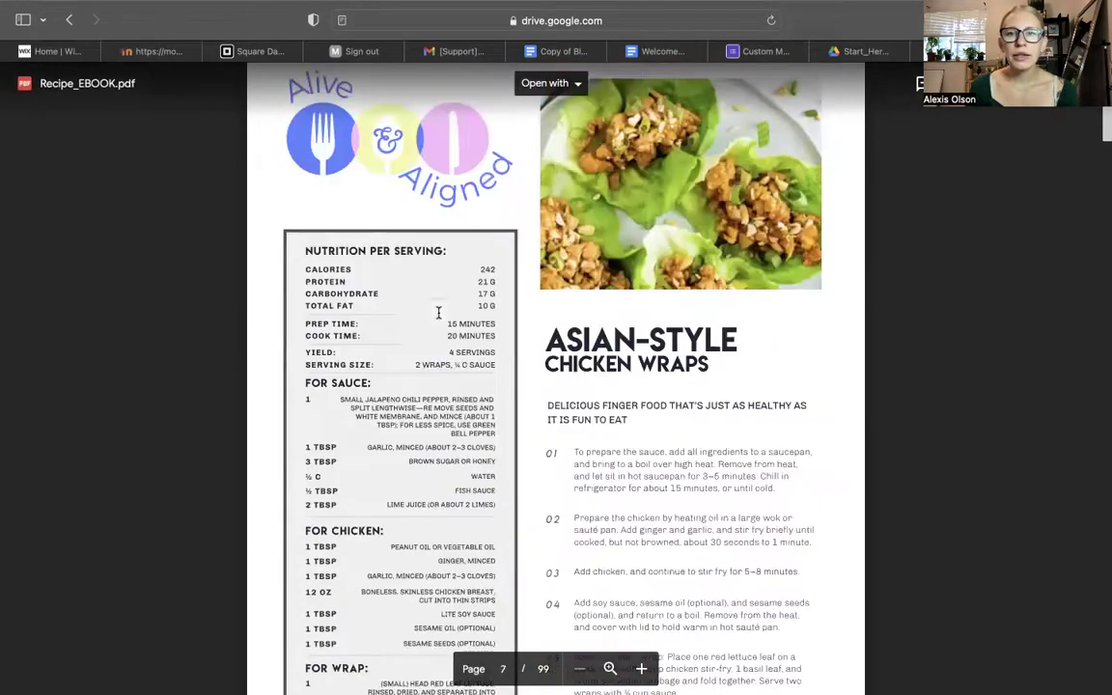
# - Back in the Welcome to Shred University!! document, select and deselect the Healthy Pantry Guide line
pyautogui.click(655, 52)
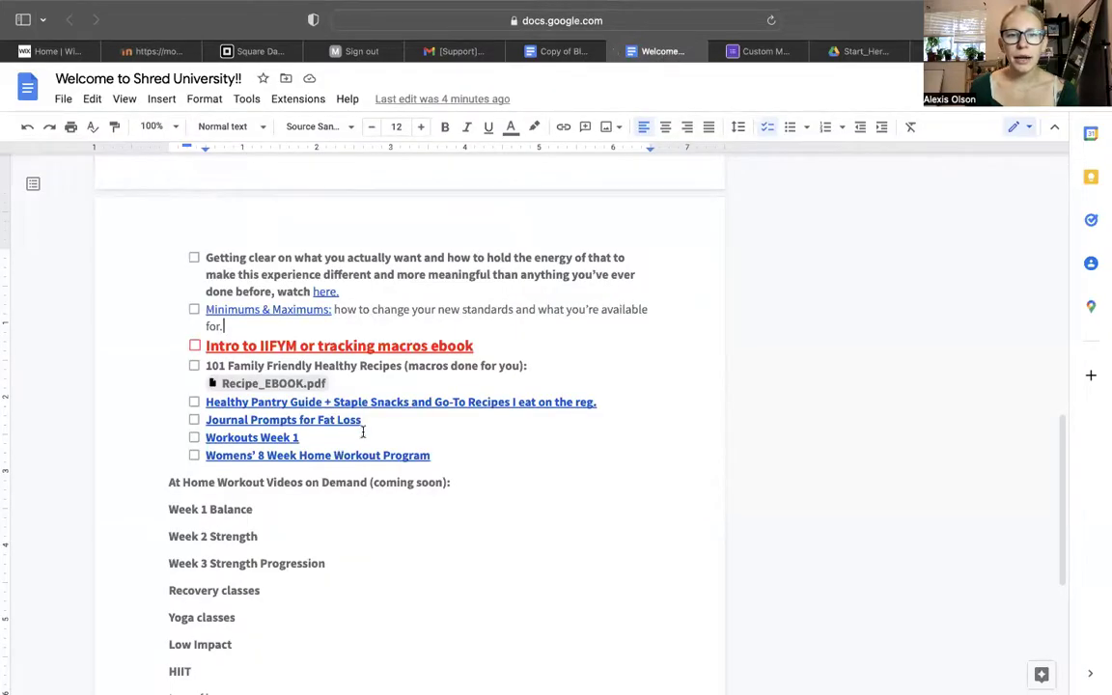
pyautogui.click(355, 384)
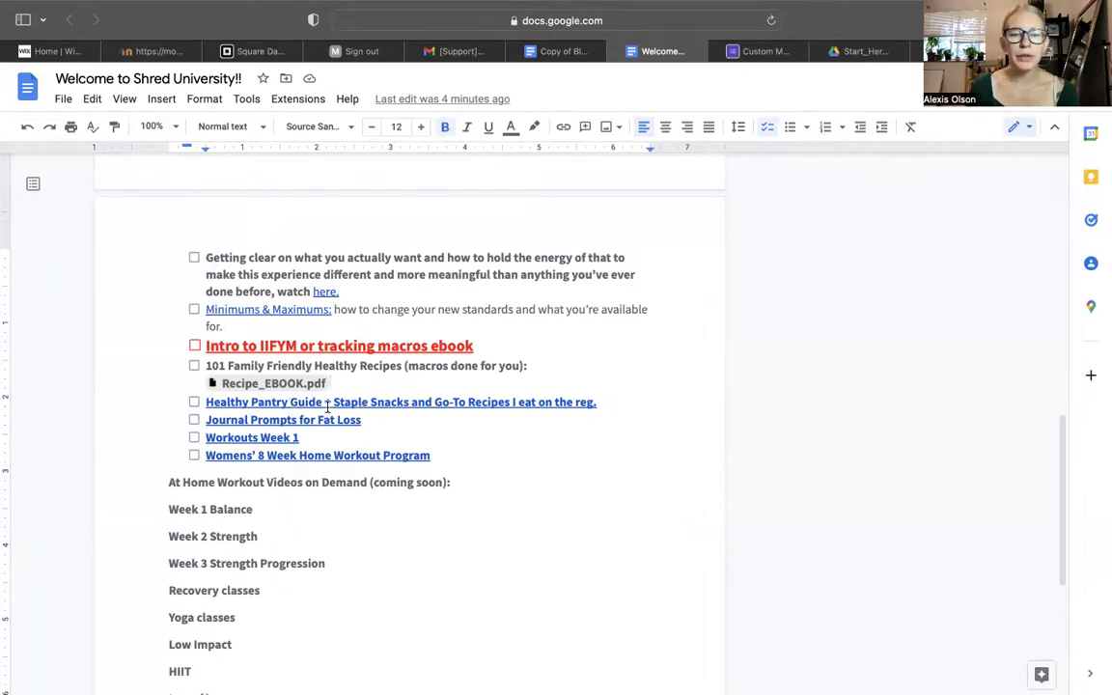
pyautogui.click(375, 421)
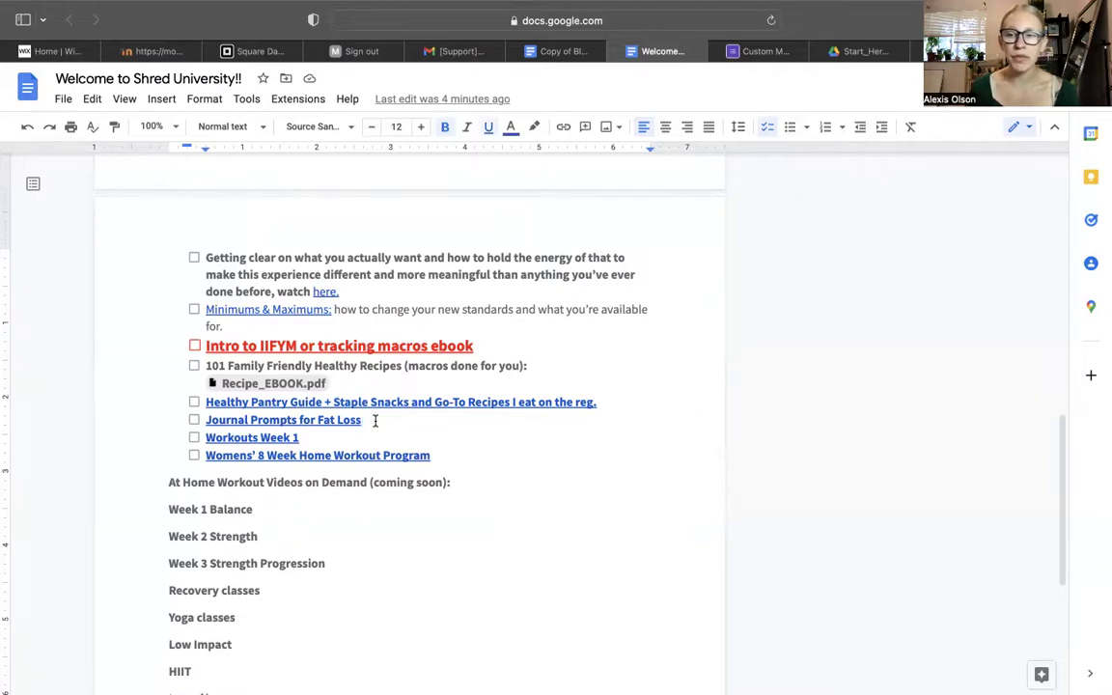
pyautogui.click(601, 400)
pyautogui.tripleClick(437, 409)
pyautogui.click(372, 330)
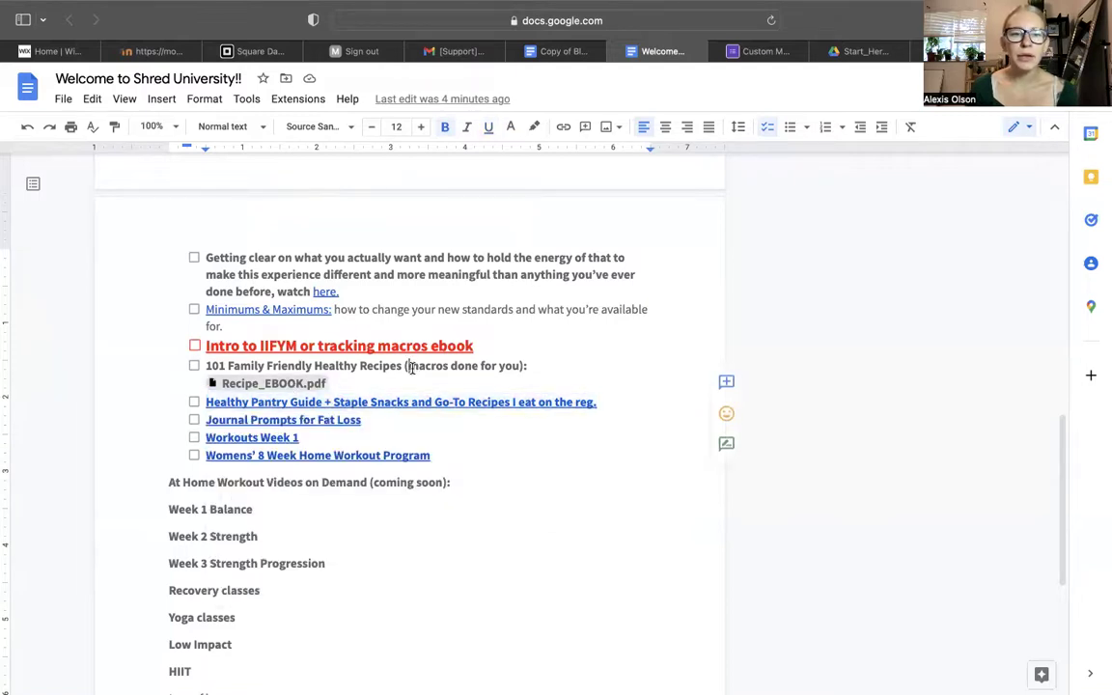
# - Add *** after and before the item so it reads '***Journal Prompts for Fat Loss***'
pyautogui.click(381, 421)
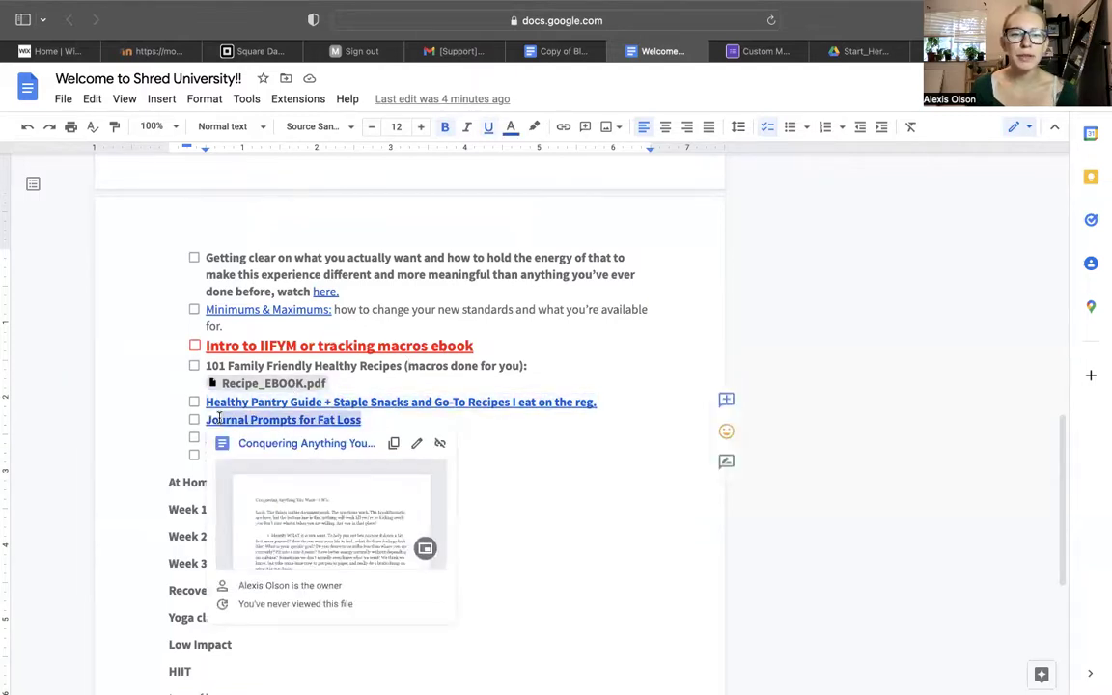
pyautogui.hotkey('ctrl', 'shift', 'Left')
pyautogui.hotkey('ctrl', 'shift', 'Left')
pyautogui.hotkey('ctrl', 'shift', 'Left')
pyautogui.hotkey('ctrl', 'shift', 'Left')
pyautogui.hotkey('ctrl', 'shift', 'Left')
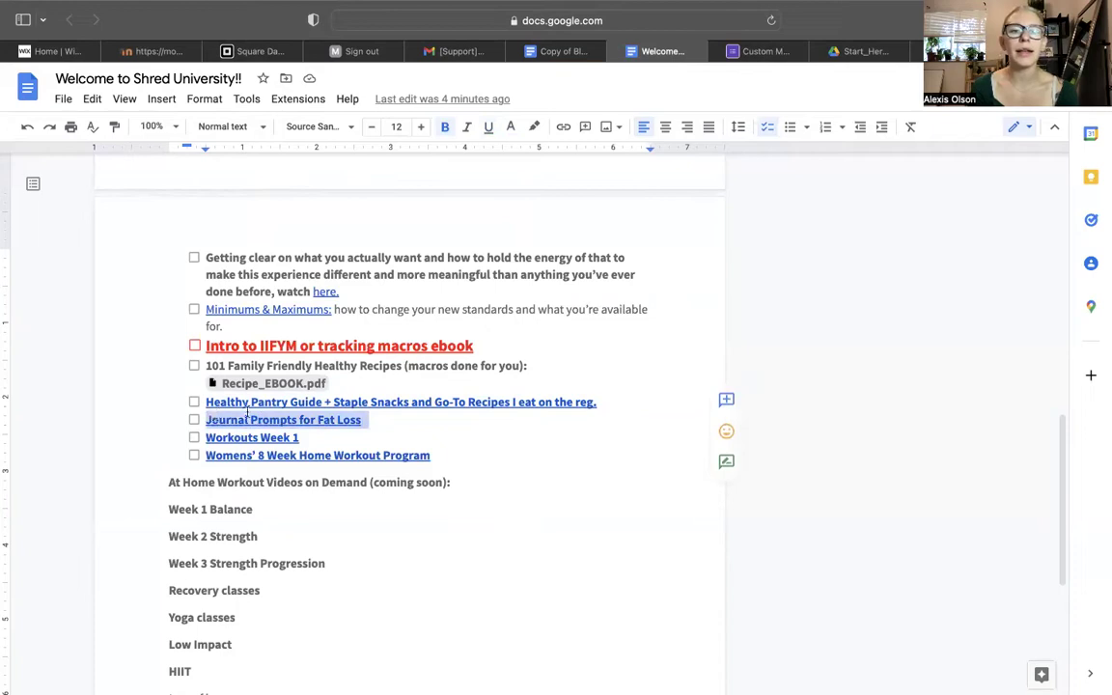
pyautogui.hotkey('ctrl', 'shift', 'Right')
pyautogui.hotkey('ctrl', 'shift', 'Right')
pyautogui.hotkey('ctrl', 'shift', 'Right')
pyautogui.hotkey('ctrl', 'shift', 'Right')
pyautogui.hotkey('ctrl', 'shift', 'Right')
pyautogui.write('***')
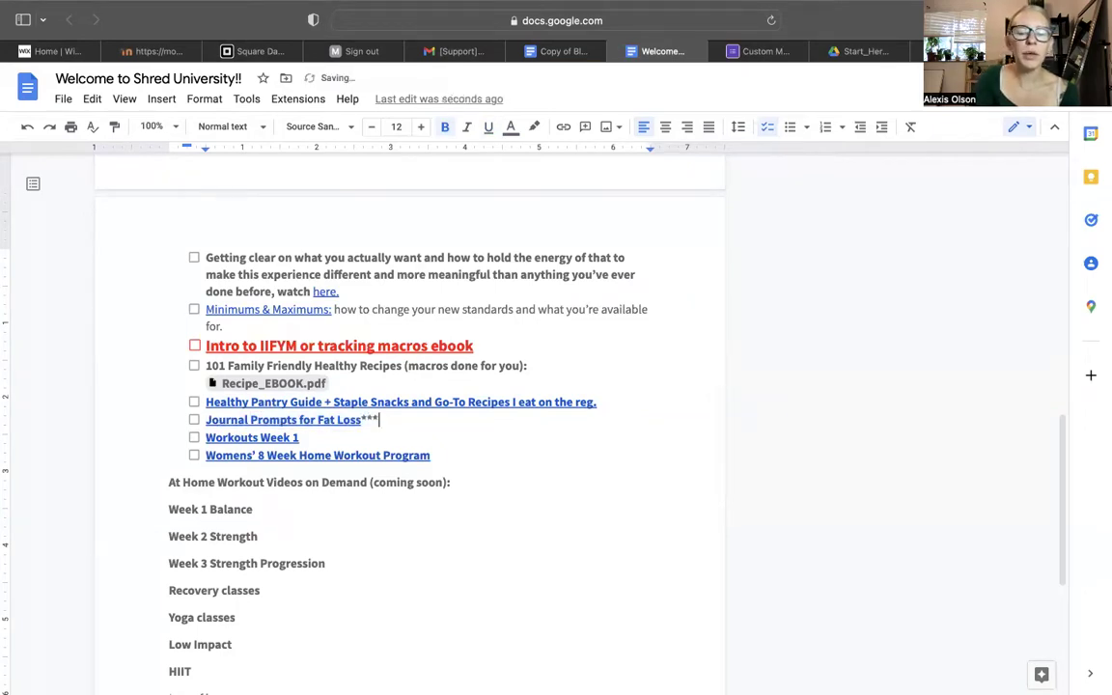
pyautogui.click(206, 419)
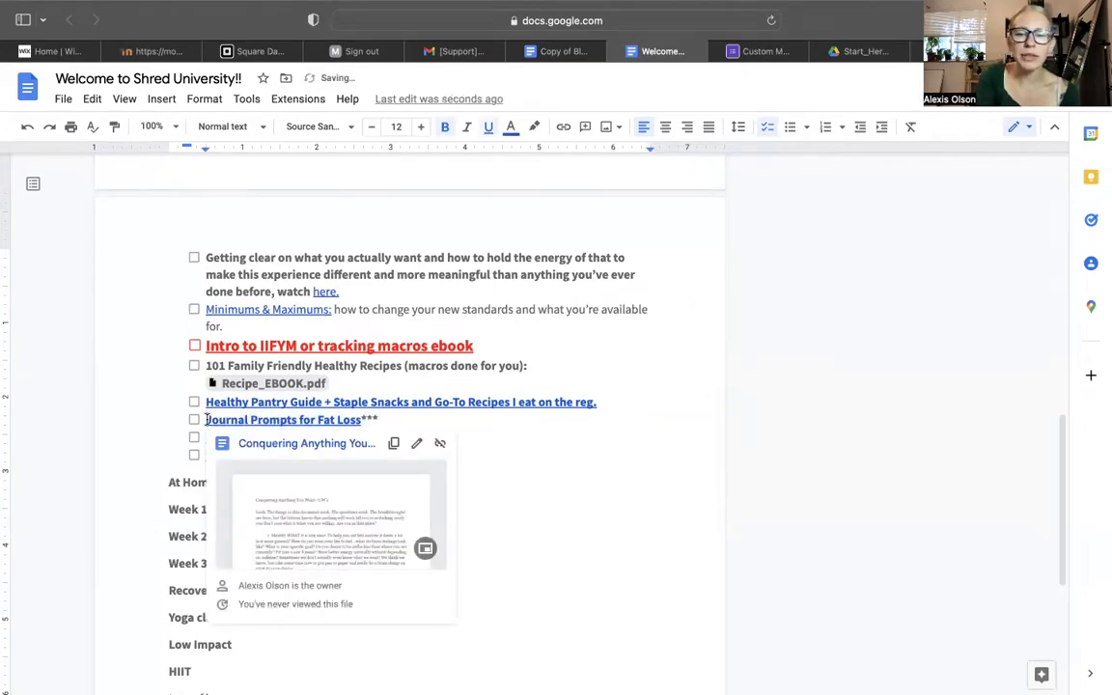
pyautogui.write('***')
pyautogui.click(407, 417)
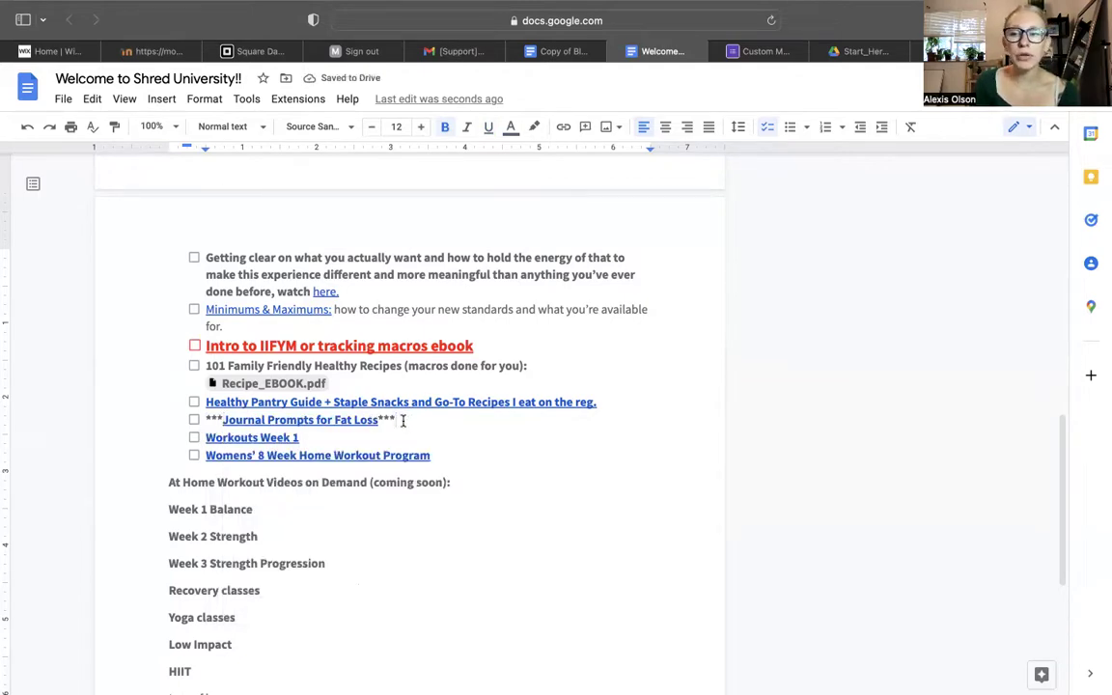
pyautogui.click(390, 434)
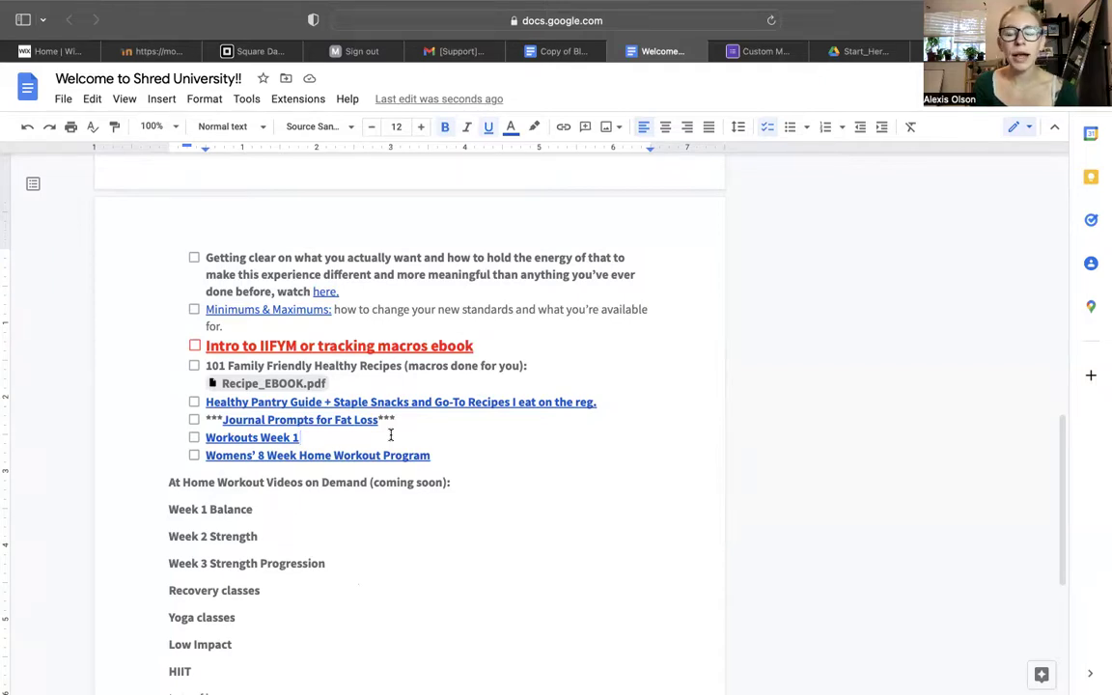
pyautogui.moveTo(386, 436); pyautogui.dragTo(222, 435)
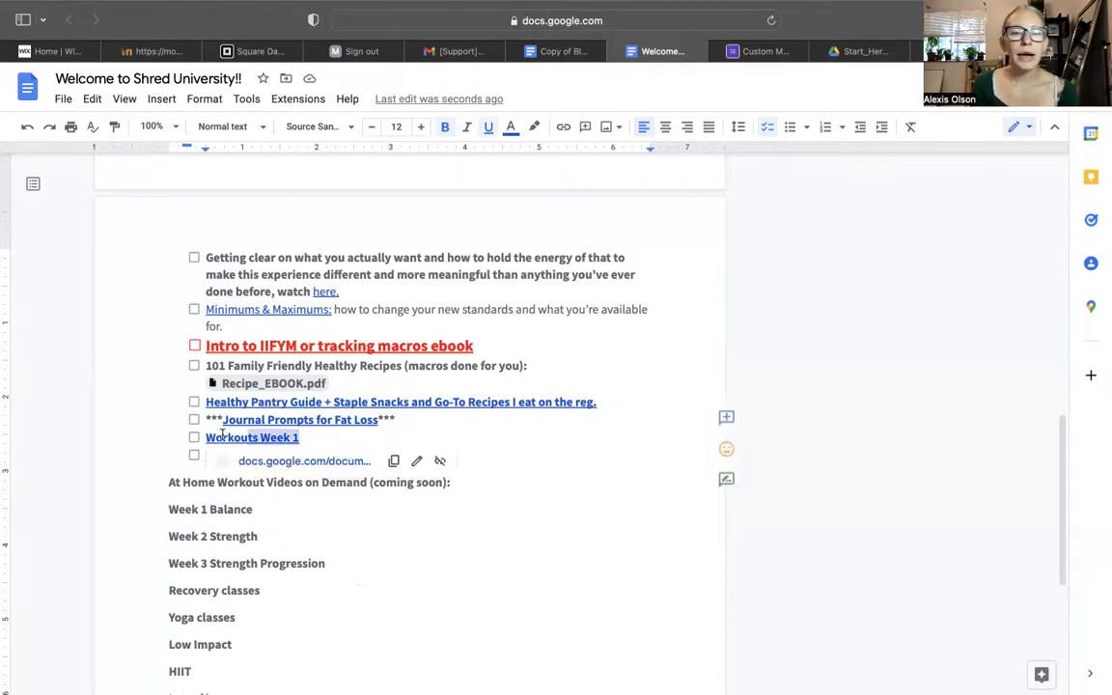
pyautogui.click(310, 436)
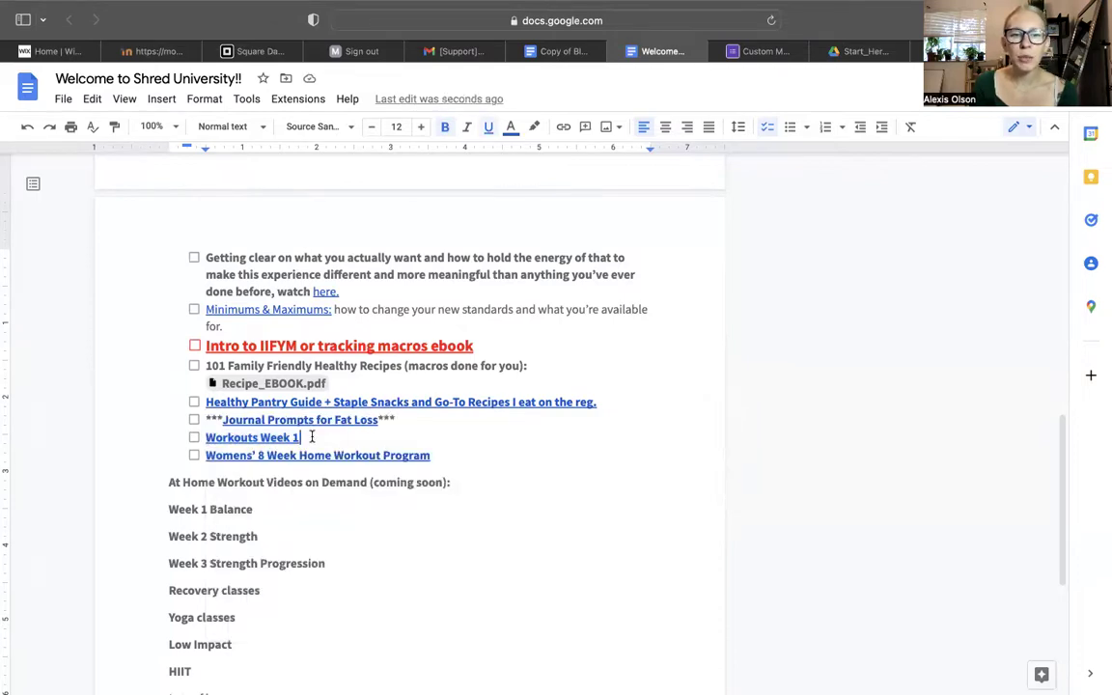
pyautogui.moveTo(240, 436)
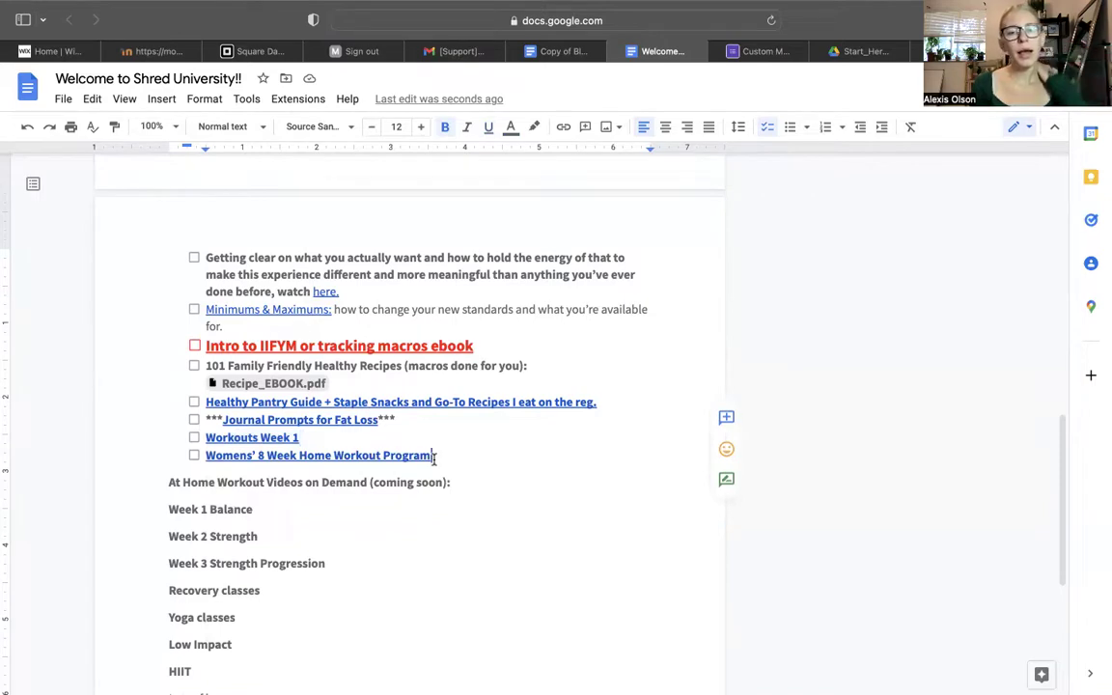
pyautogui.moveTo(446, 460); pyautogui.dragTo(206, 455)
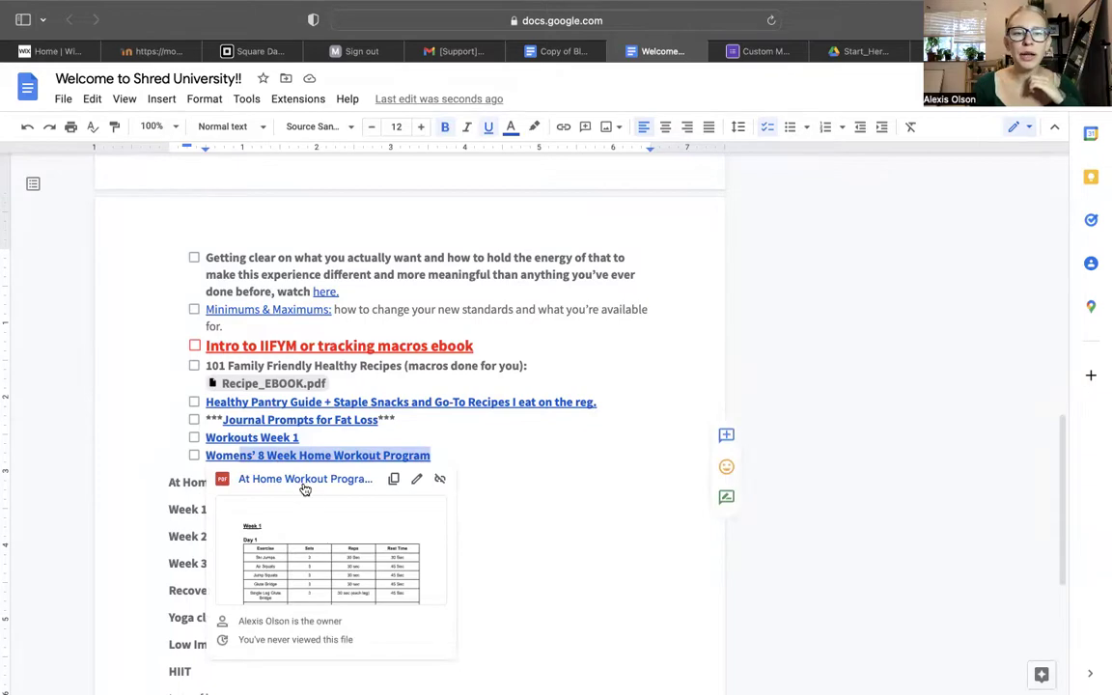
pyautogui.click(490, 458)
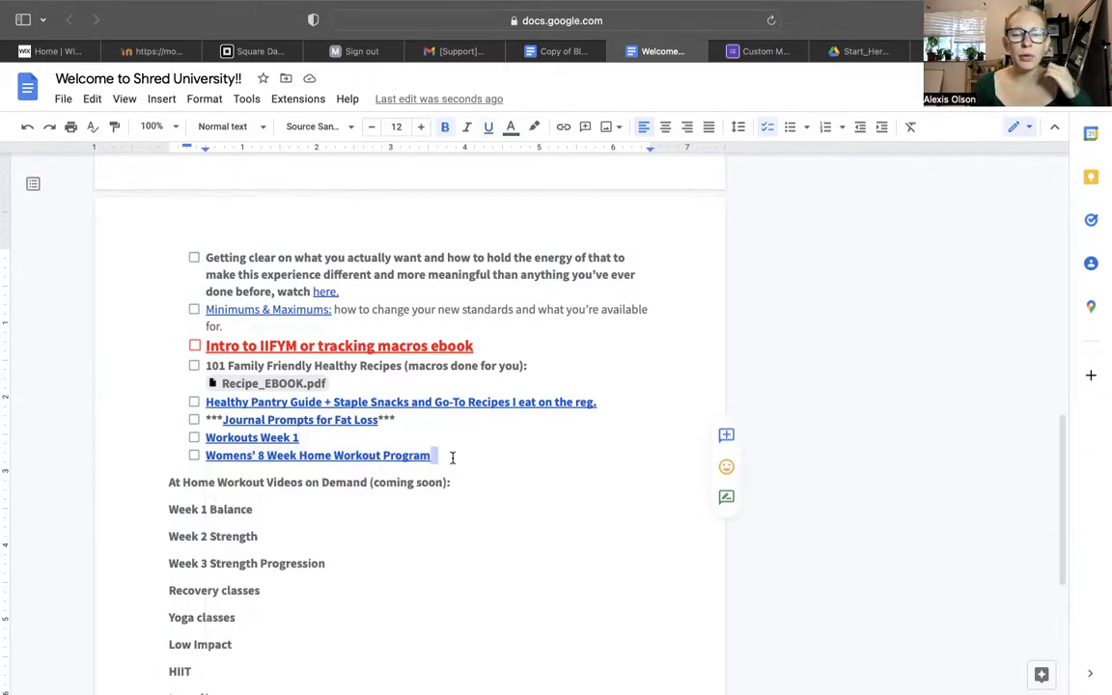
pyautogui.scroll(-3, 371, 457)
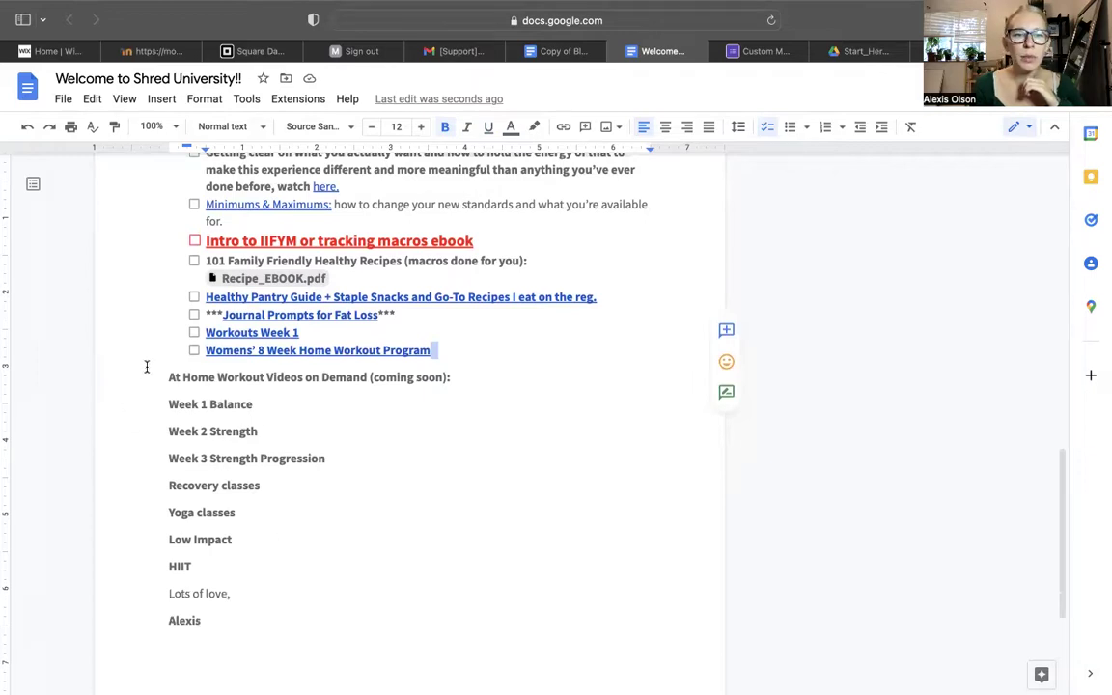
pyautogui.moveTo(146, 367); pyautogui.dragTo(279, 550)
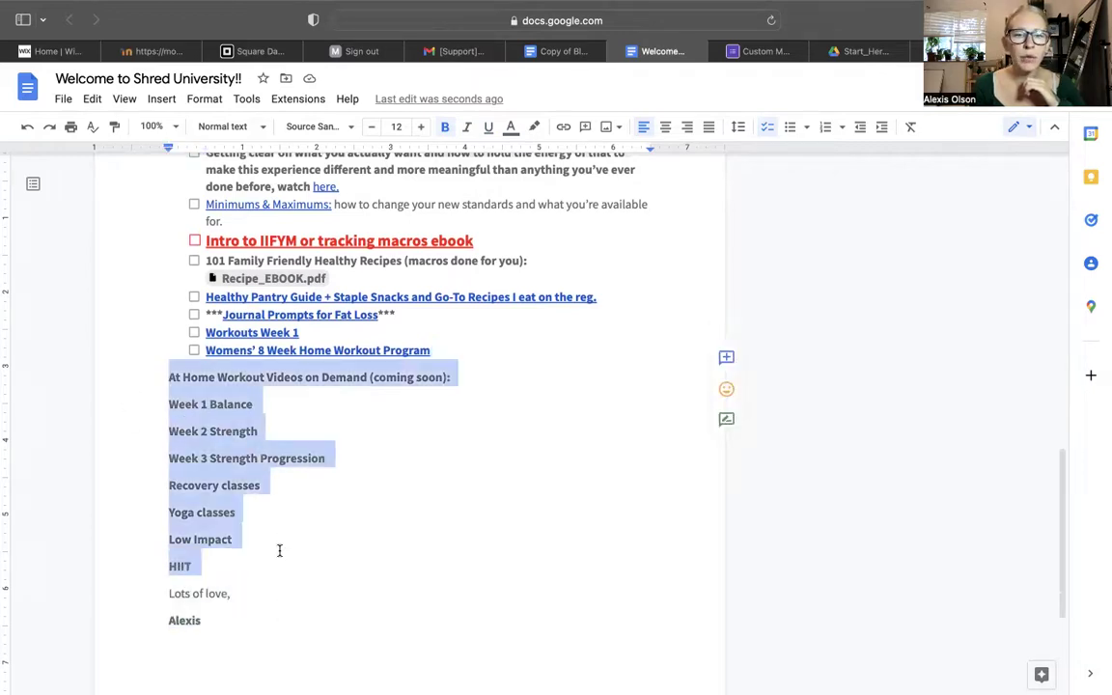
pyautogui.click(279, 550)
pyautogui.scroll(-3, 249, 553)
pyautogui.scroll(6, 249, 553)
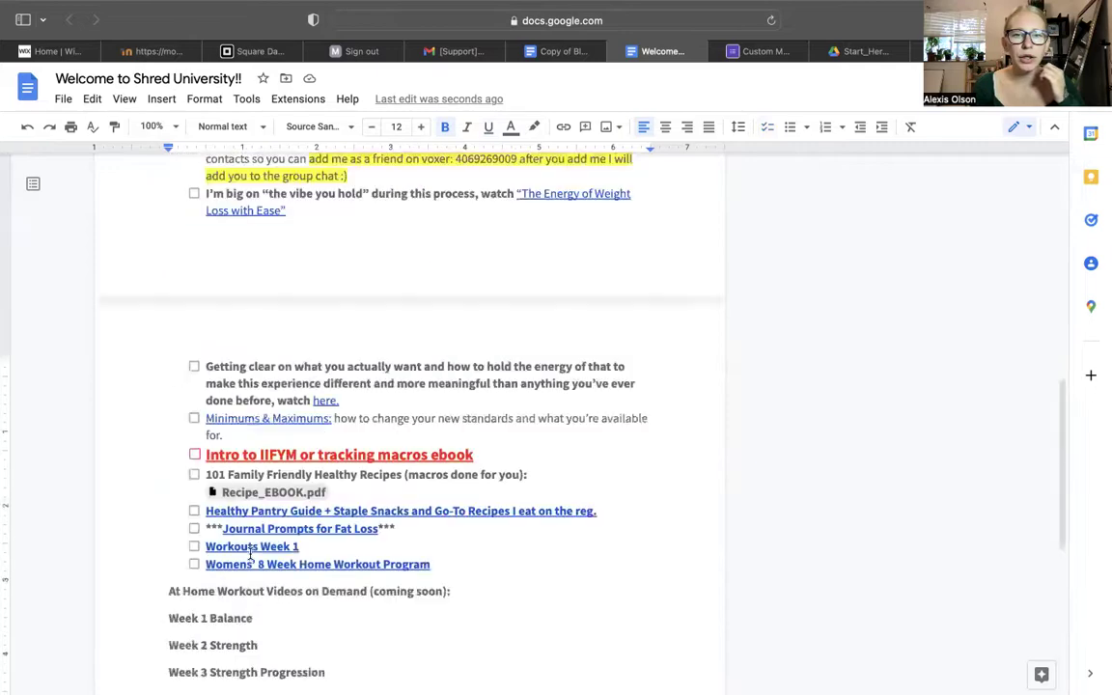
pyautogui.scroll(-4, 249, 553)
pyautogui.moveTo(228, 566); pyautogui.dragTo(153, 349)
pyautogui.click(268, 377)
pyautogui.scroll(4, 198, 379)
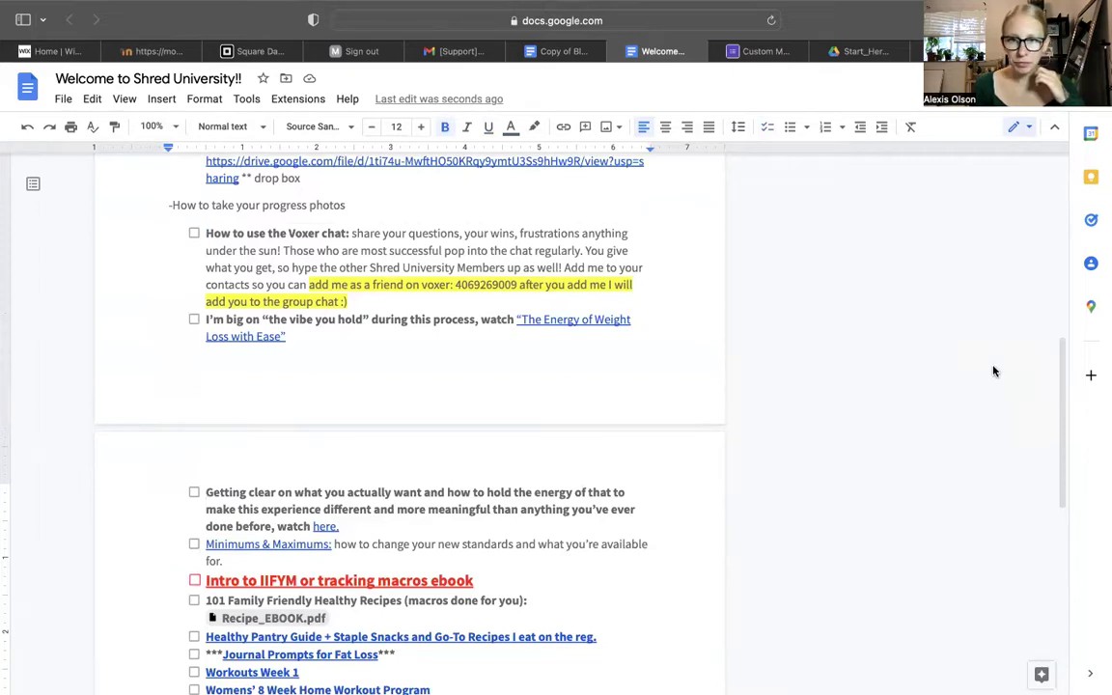
pyautogui.moveTo(682, 7)
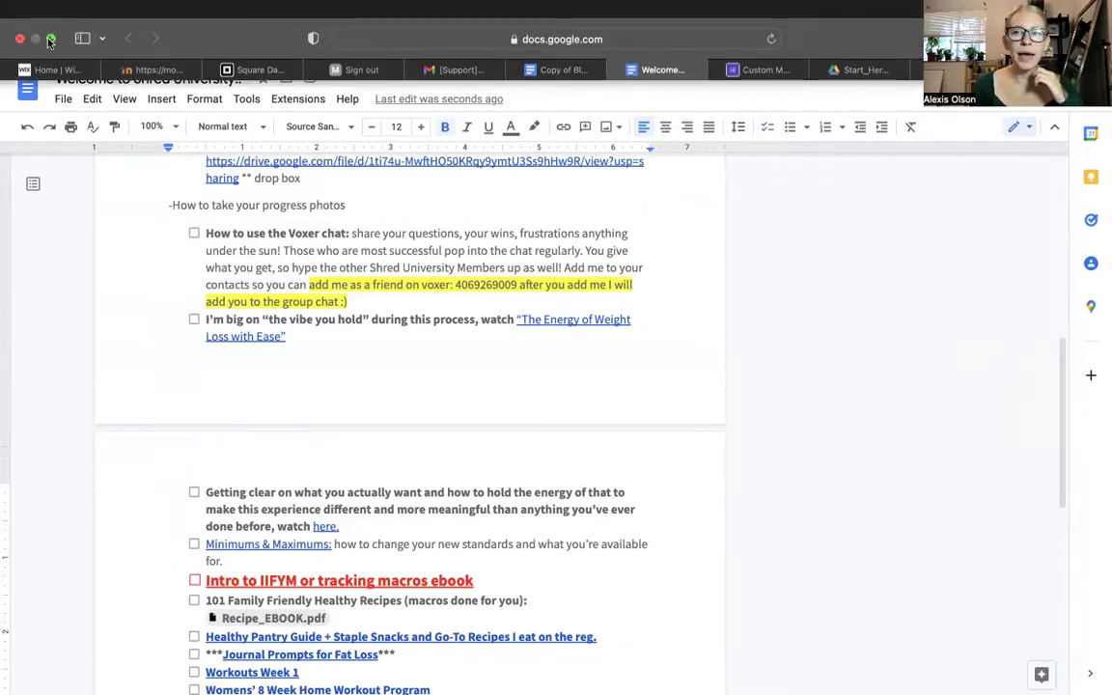
# - Exit the browser's full-screen mode with the green window button
pyautogui.click(50, 41)
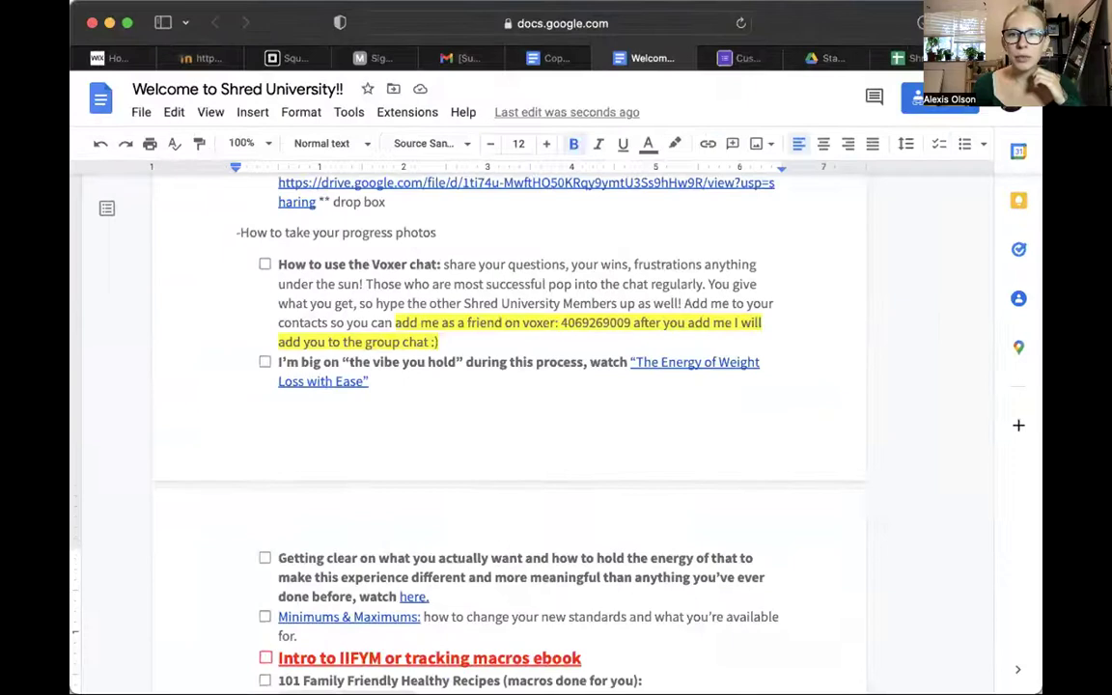